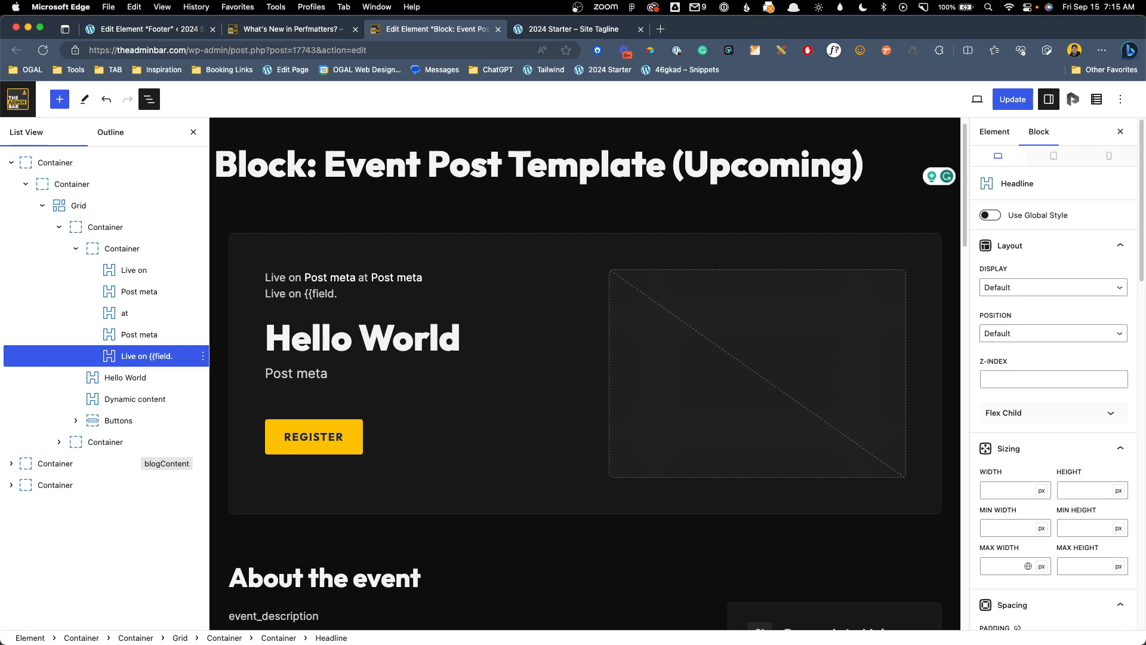
Complete the headline as 'Live on {{field.event_date}} at {{field.event_times}}' and update the element
{"action": "type", "text": "event_date}} at {{field."}
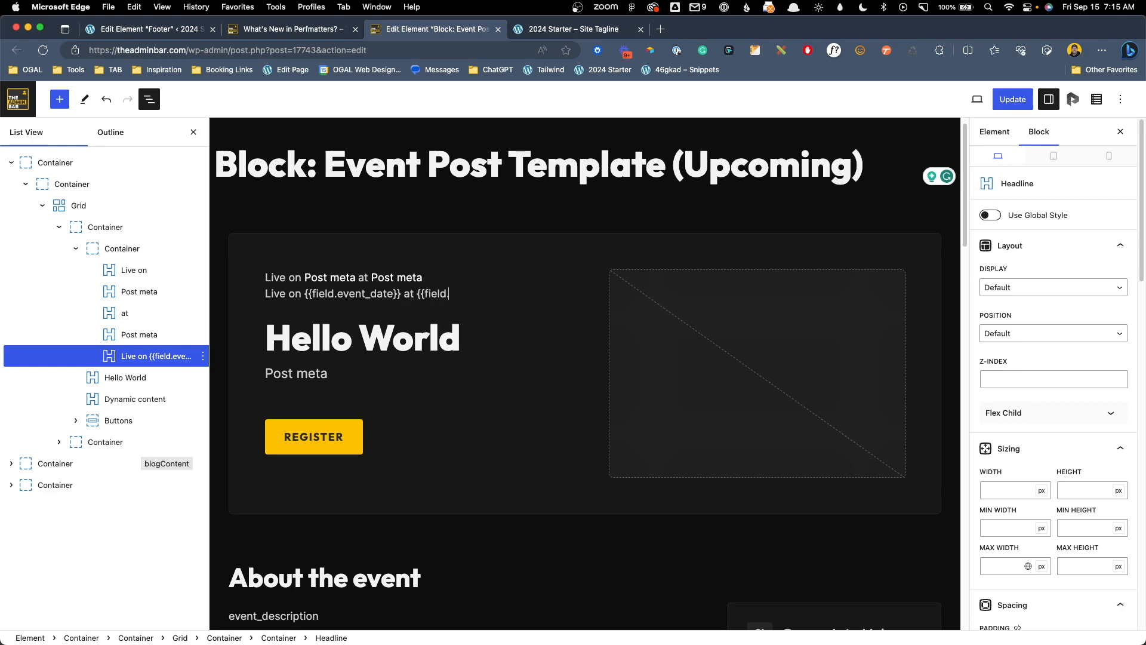
{"action": "type", "text": "event_times}}"}
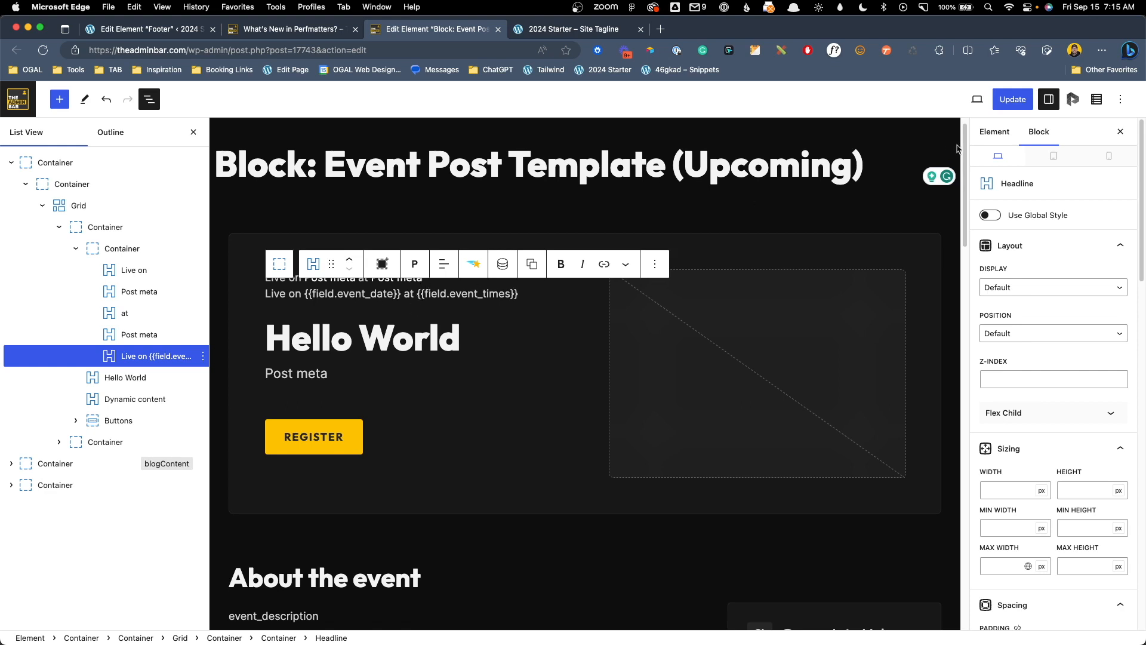
{"action": "left_click", "coordinate": [1012, 99]}
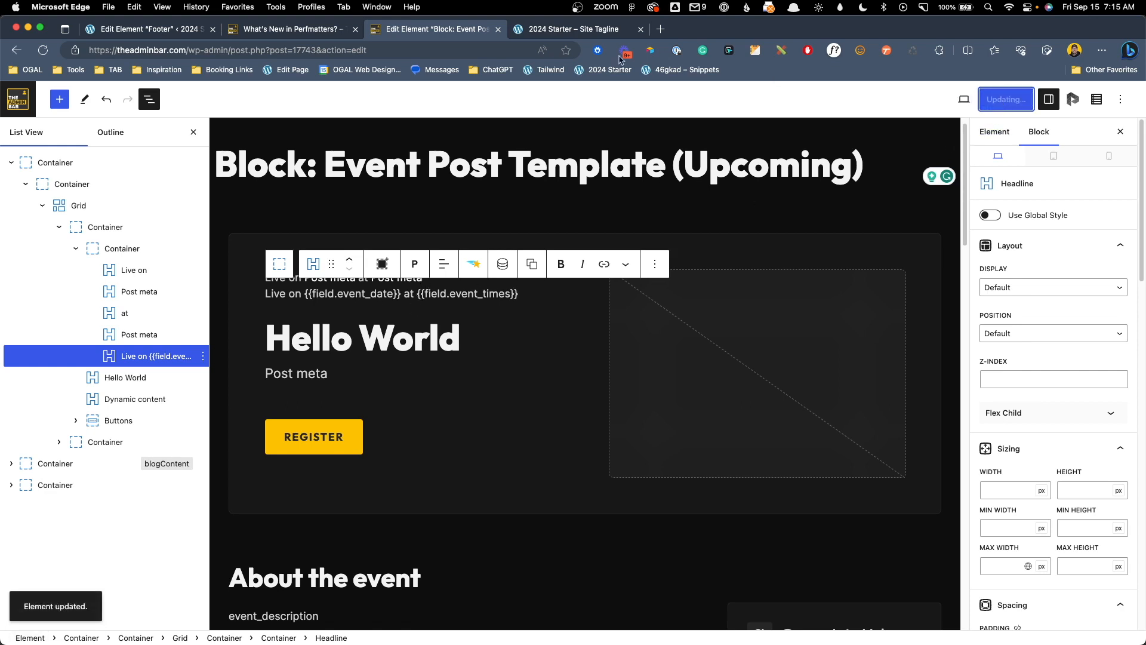
Reload the live event page and check the new date and time line
{"action": "left_click", "coordinate": [331, 28]}
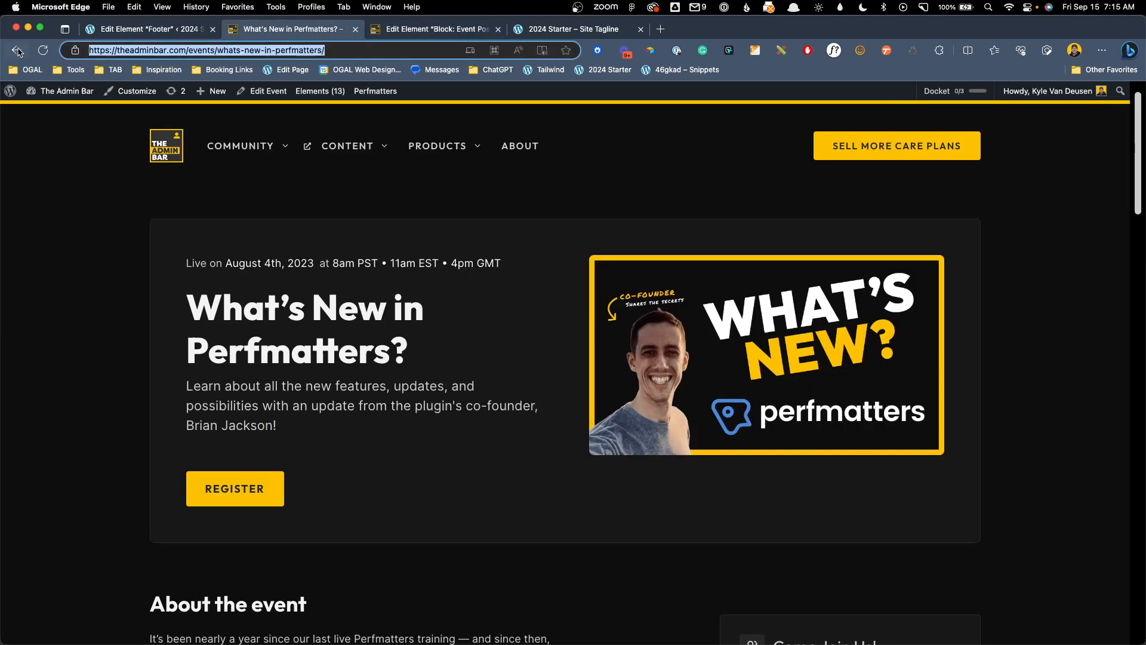
{"action": "left_click", "coordinate": [43, 50]}
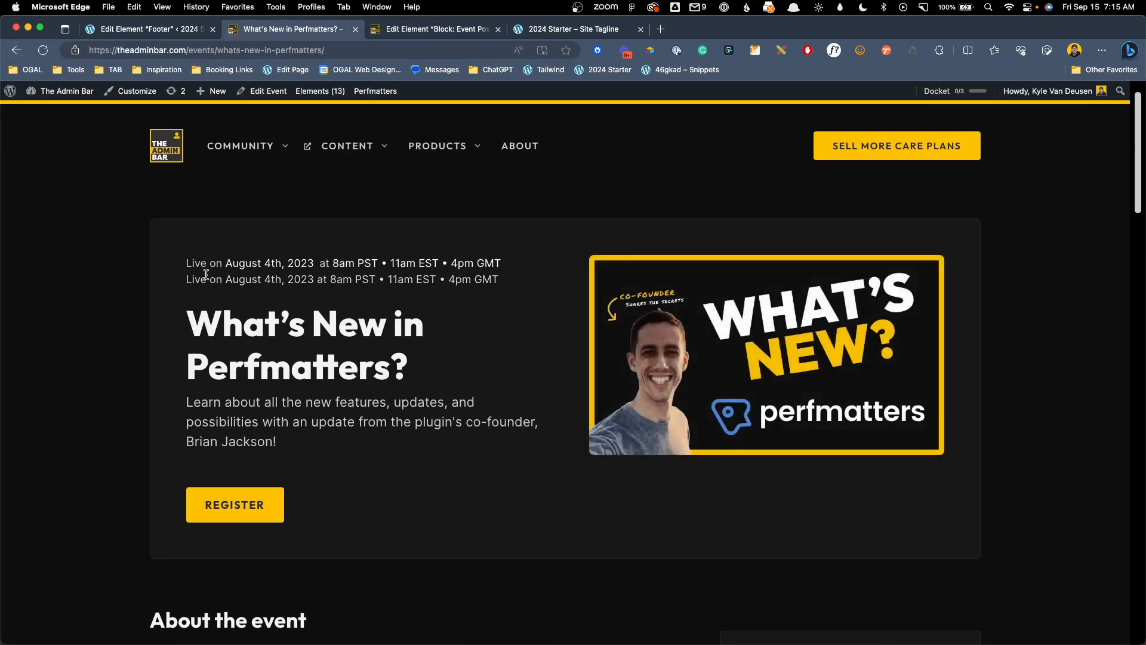
{"action": "left_click_drag", "start_coordinate": [187, 279], "coordinate": [509, 279]}
{"action": "left_click", "coordinate": [504, 280]}
Review the Live on headline and Post meta blocks in the template, then move to the Footer element
{"action": "left_click", "coordinate": [430, 29]}
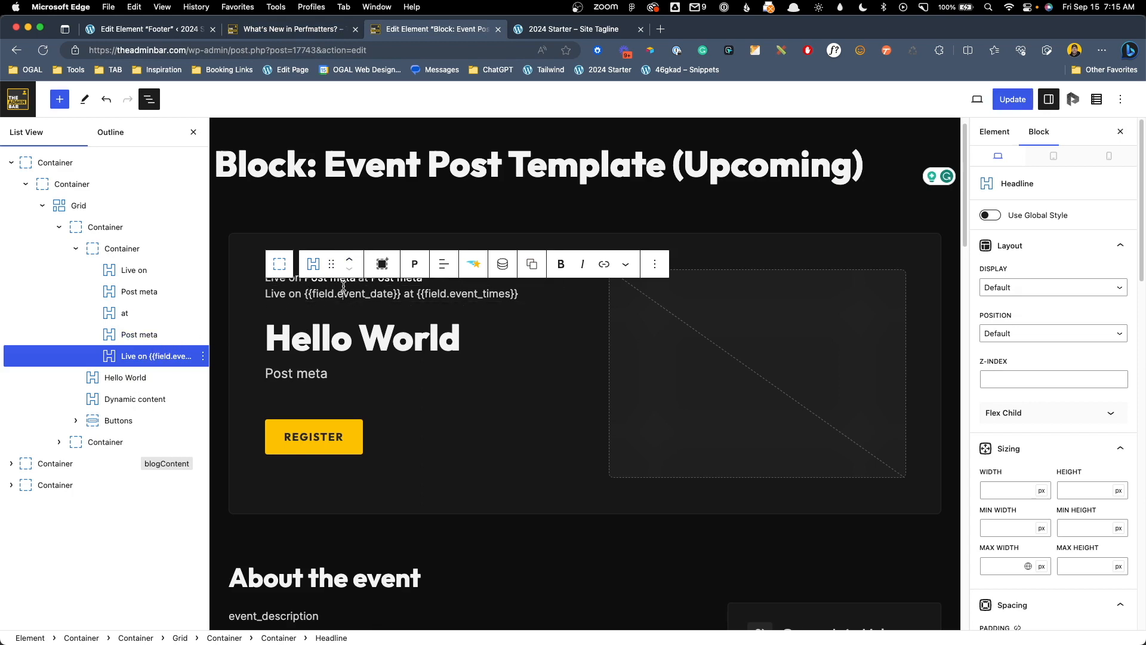
{"action": "left_click", "coordinate": [298, 278]}
{"action": "left_click", "coordinate": [326, 277]}
{"action": "left_click", "coordinate": [373, 278]}
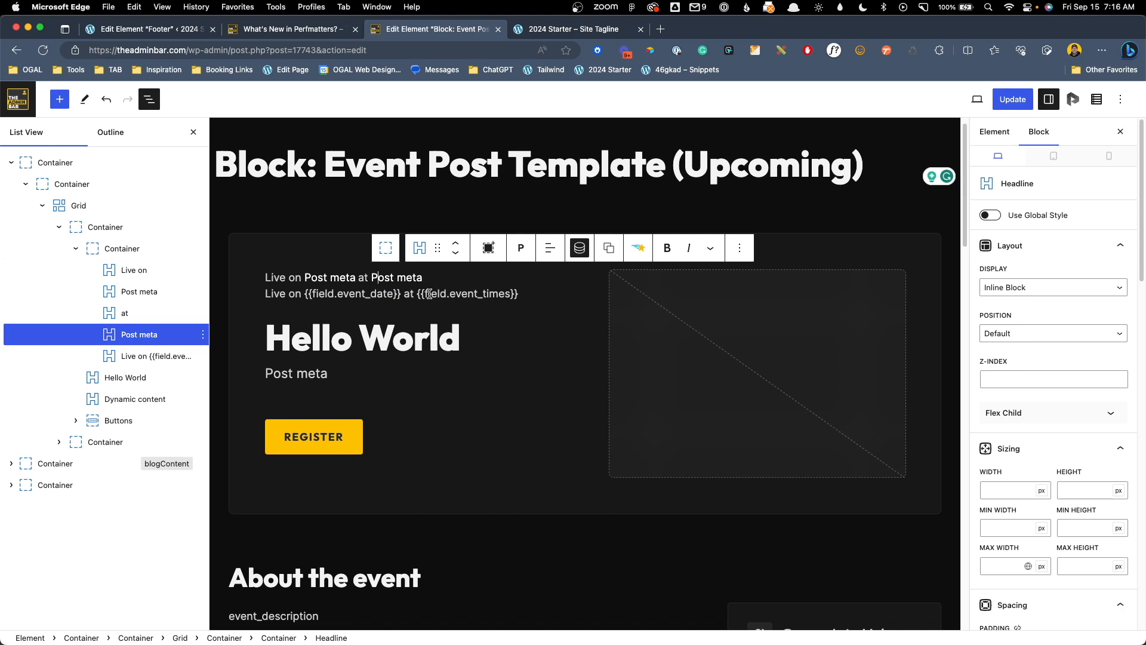
{"action": "left_click", "coordinate": [429, 294]}
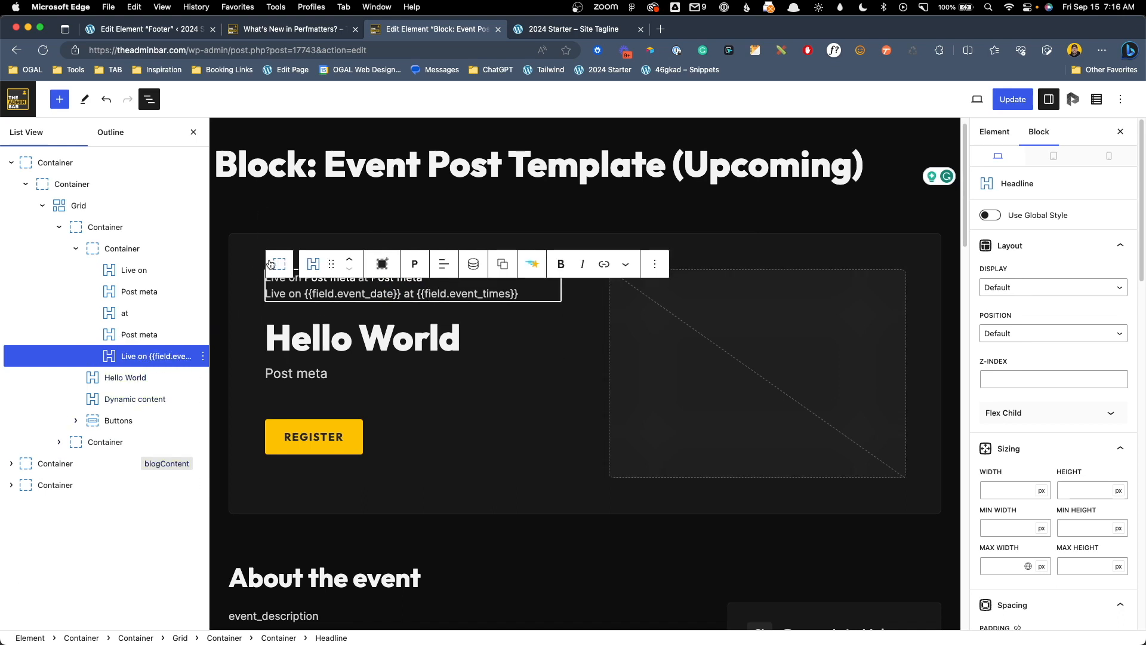
{"action": "left_click", "coordinate": [171, 33]}
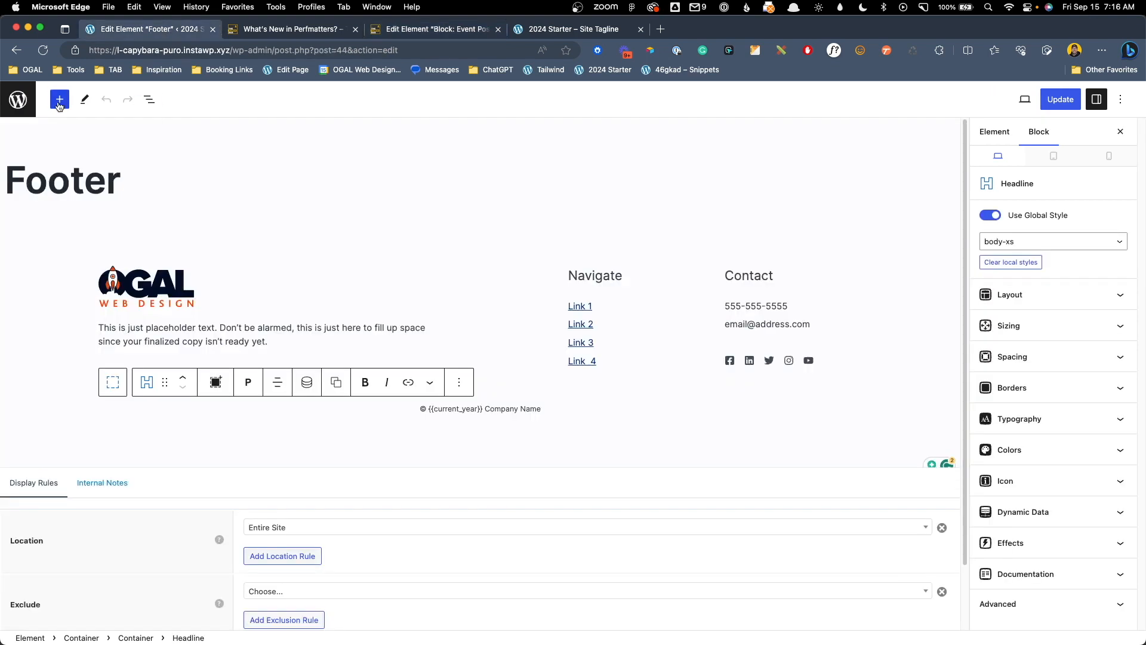
View the Thank you! page from the All Pages list
{"action": "left_click", "coordinate": [19, 103]}
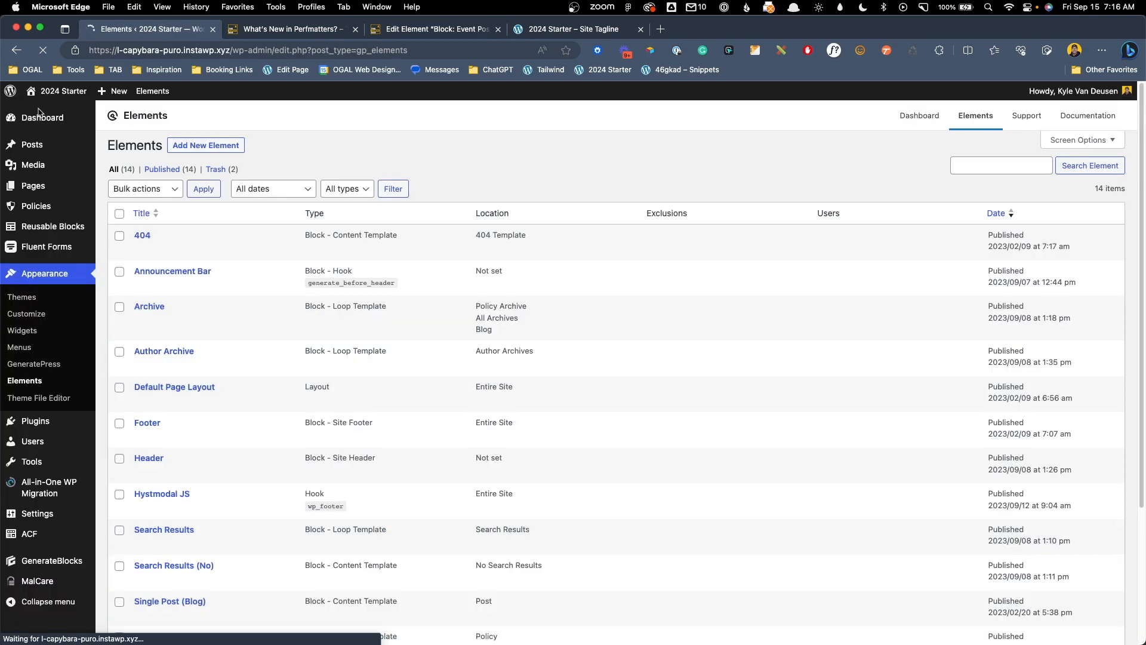
{"action": "mouse_move", "coordinate": [78, 186]}
{"action": "left_click", "coordinate": [128, 186]}
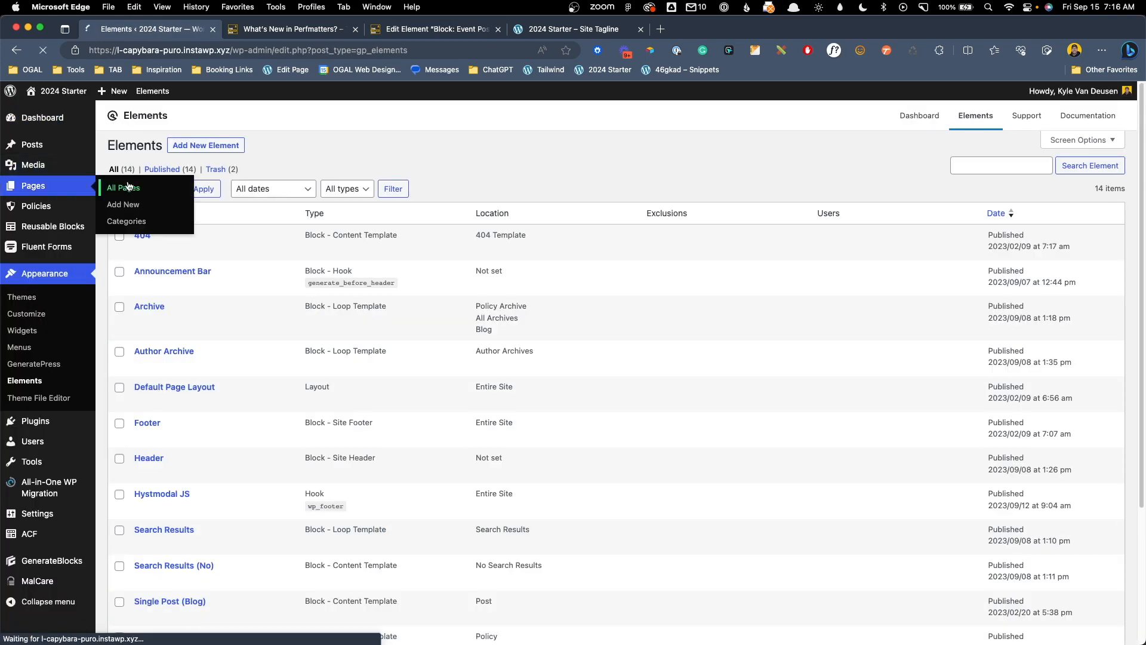
{"action": "left_click", "coordinate": [229, 296], "text": "super"}
{"action": "left_click", "coordinate": [315, 39]}
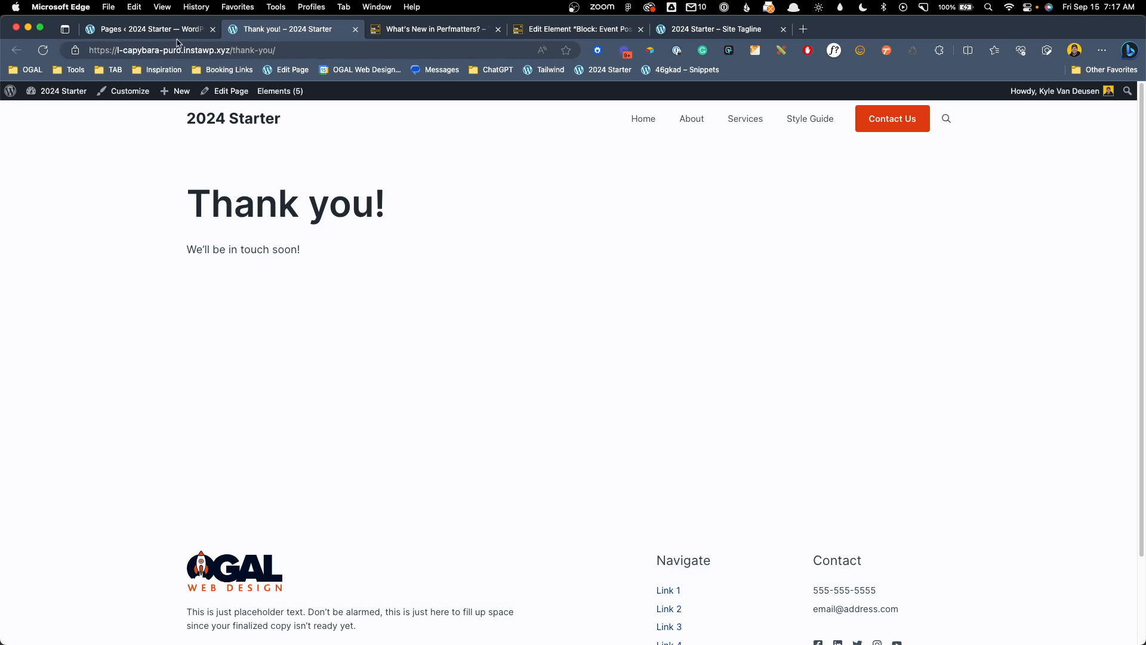
Open the Support Request form's settings from the Fluent Forms list
{"action": "left_click", "coordinate": [125, 30]}
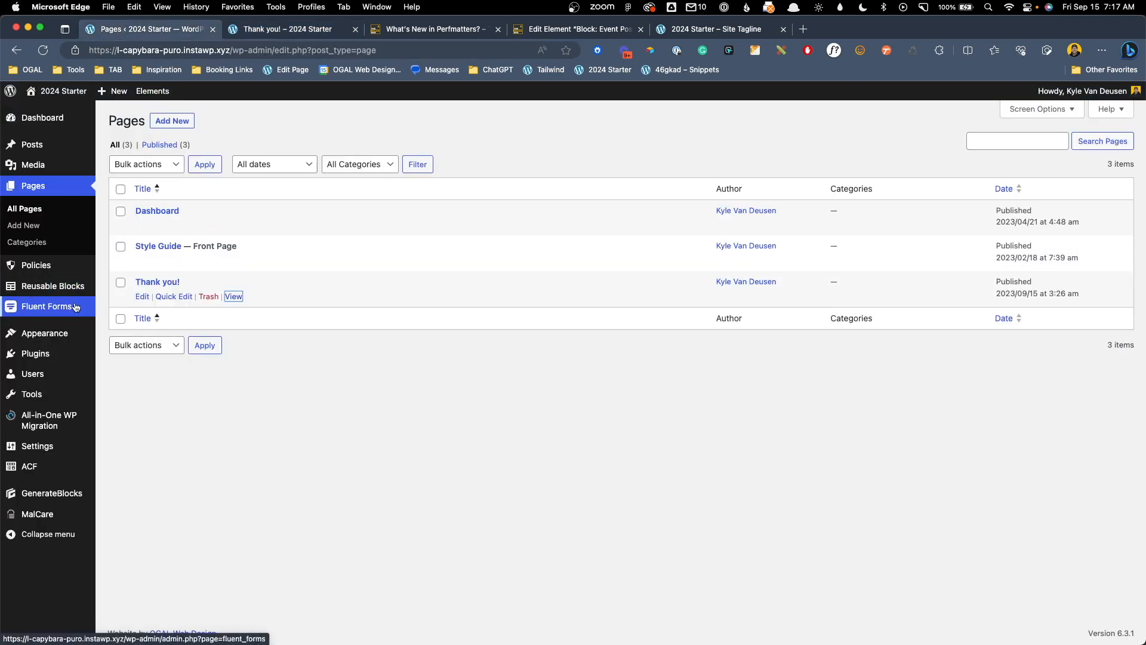
{"action": "mouse_move", "coordinate": [93, 306]}
{"action": "left_click", "coordinate": [139, 313]}
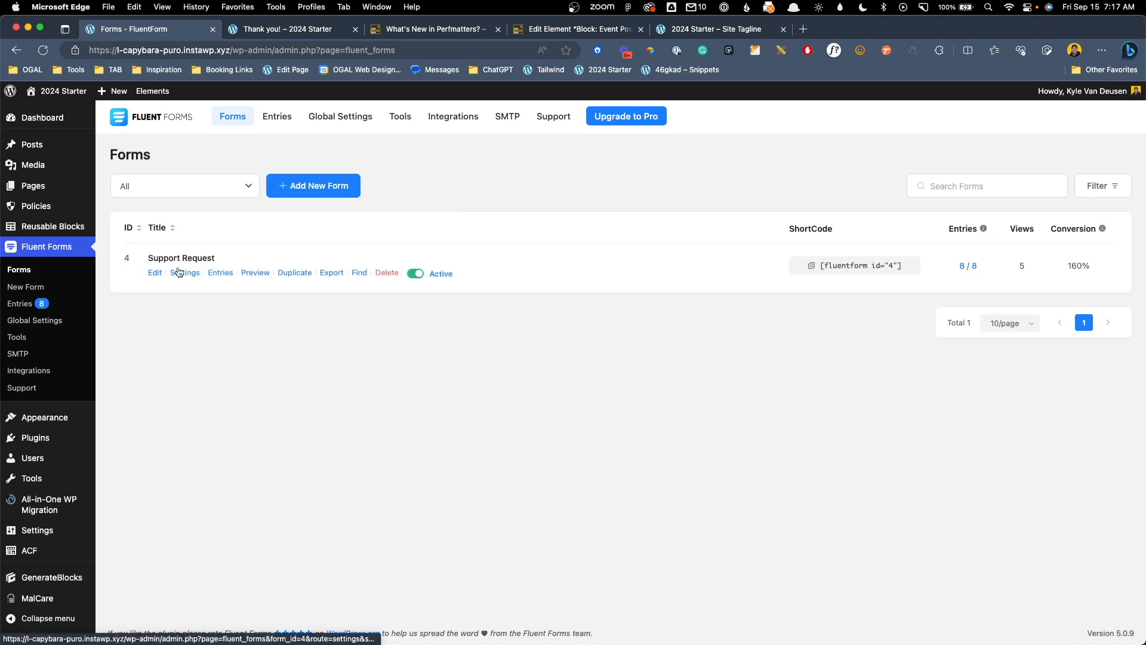
{"action": "left_click", "coordinate": [185, 273]}
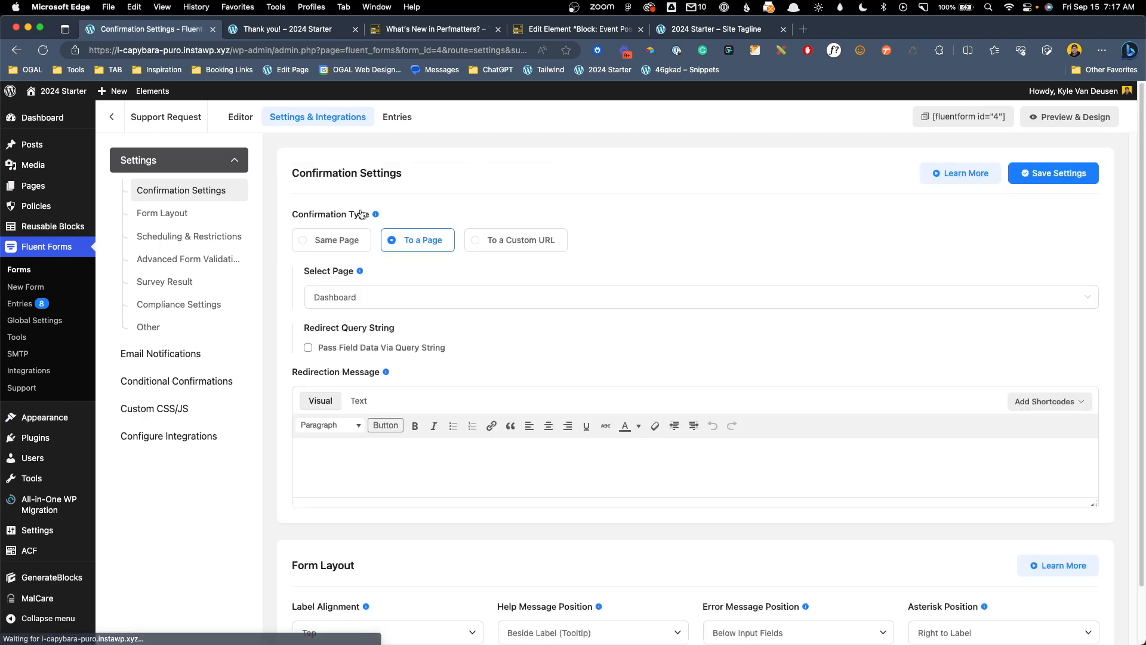
Set the confirmation type to To a Page with Thank you! as the destination
{"action": "left_click", "coordinate": [352, 244]}
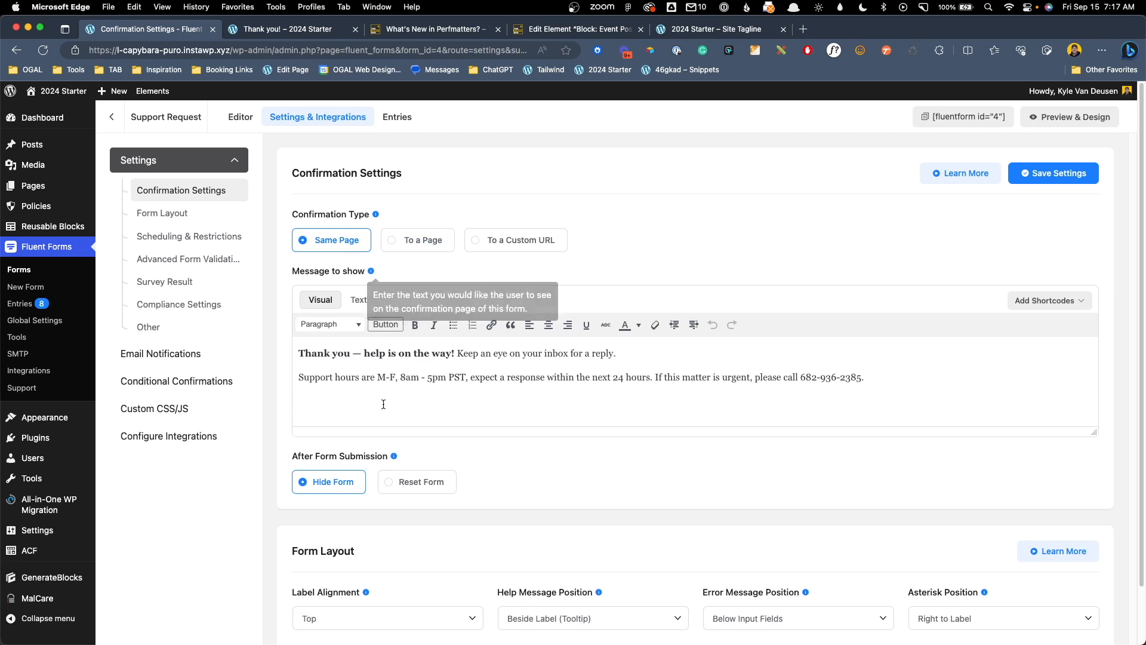
{"action": "left_click", "coordinate": [408, 246]}
{"action": "left_click", "coordinate": [513, 244]}
{"action": "left_click", "coordinate": [431, 247]}
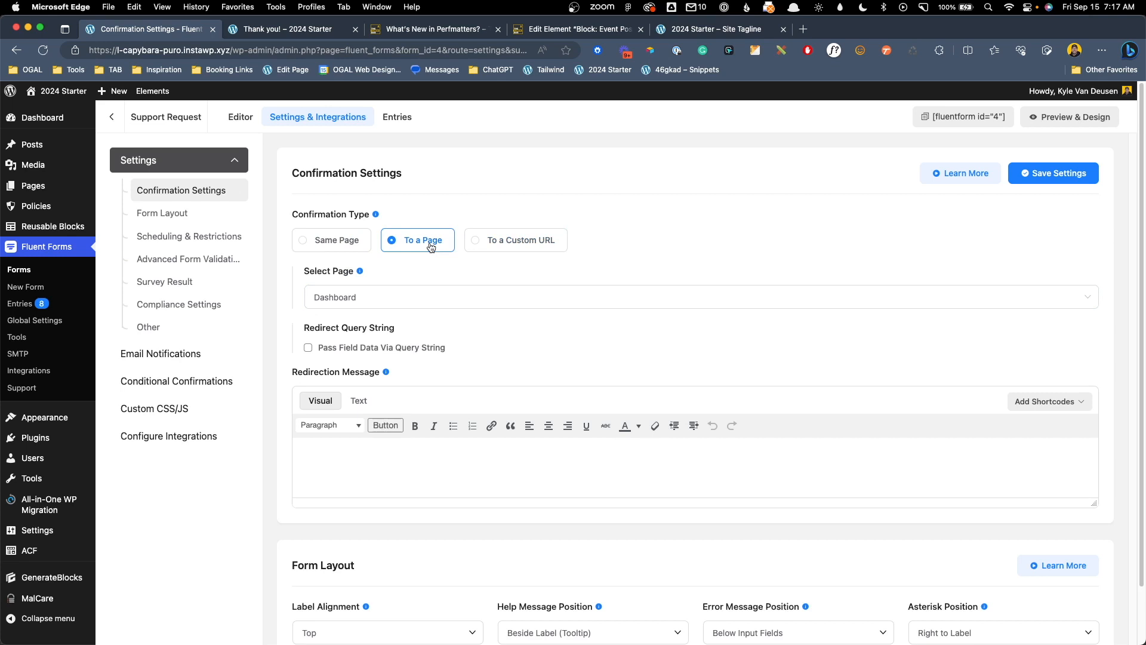
{"action": "left_click", "coordinate": [399, 296]}
{"action": "left_click", "coordinate": [365, 374]}
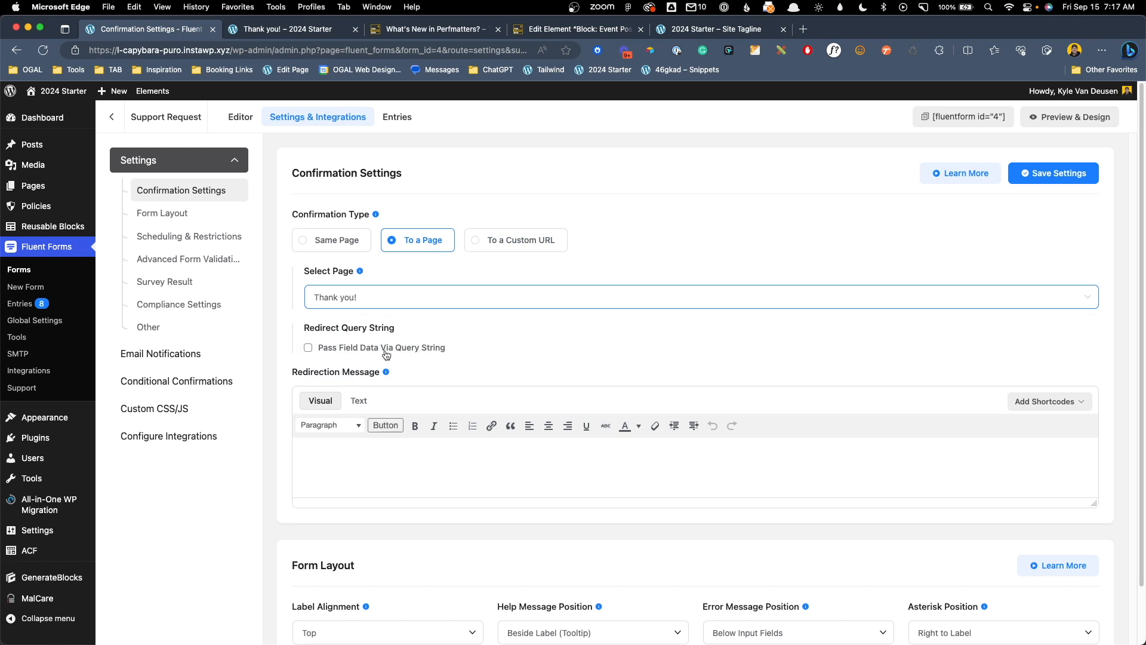
Enable Pass Field Data Via Query String with clientname={inputs.names.first_name}
{"action": "left_click", "coordinate": [419, 349]}
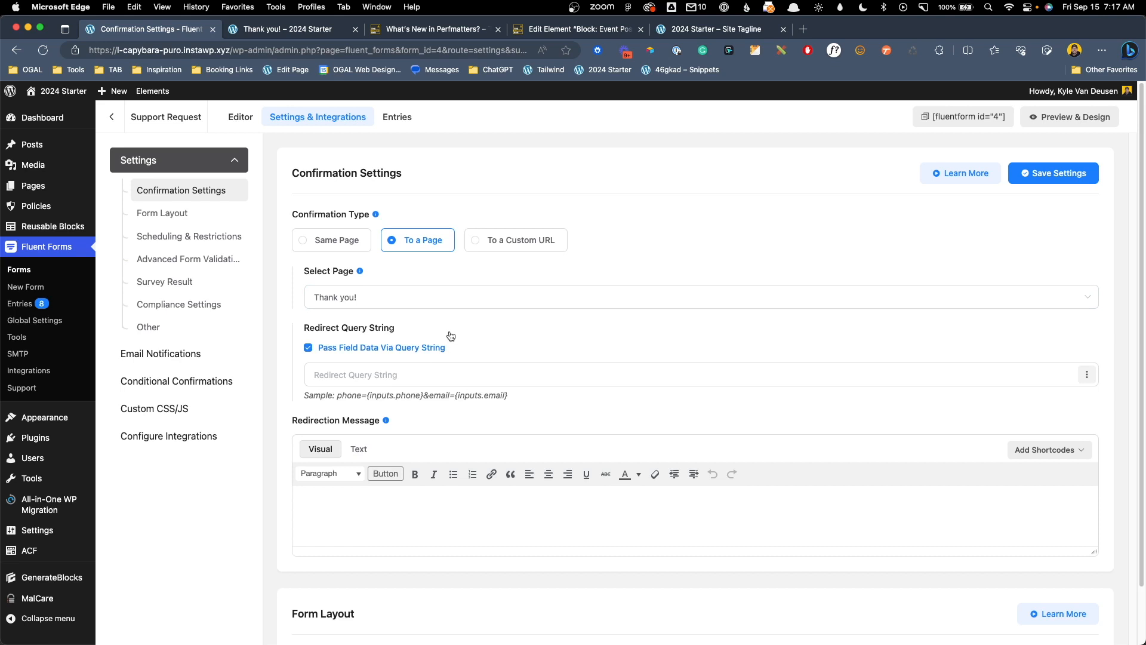
{"action": "left_click", "coordinate": [451, 374]}
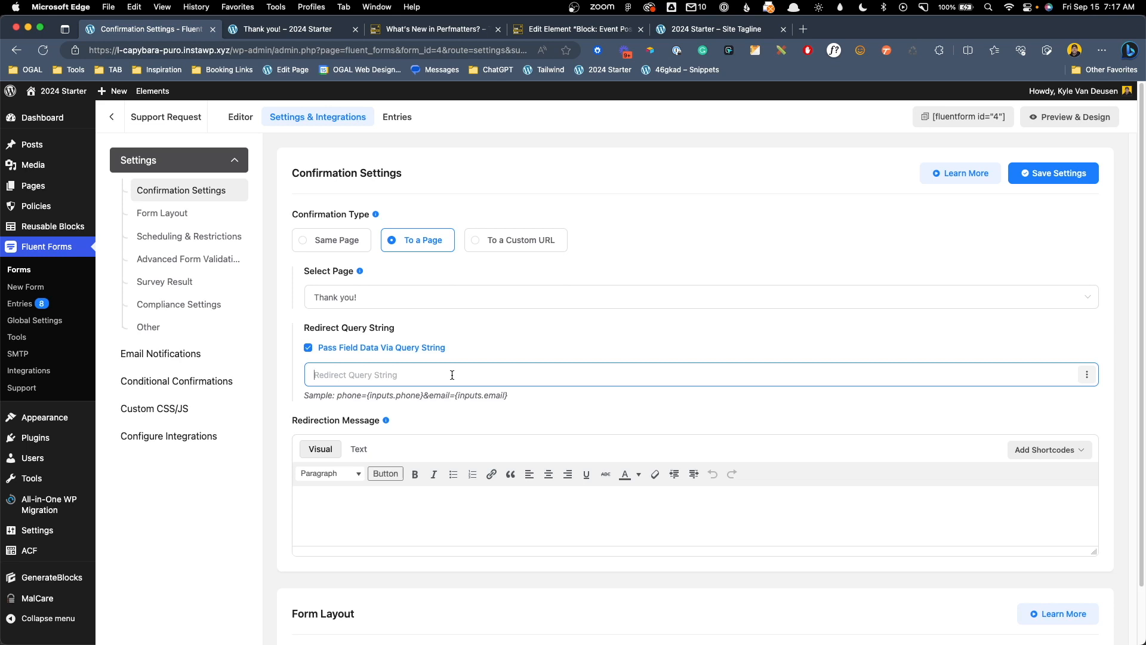
{"action": "type", "text": "clientname="}
{"action": "left_click", "coordinate": [1087, 374]}
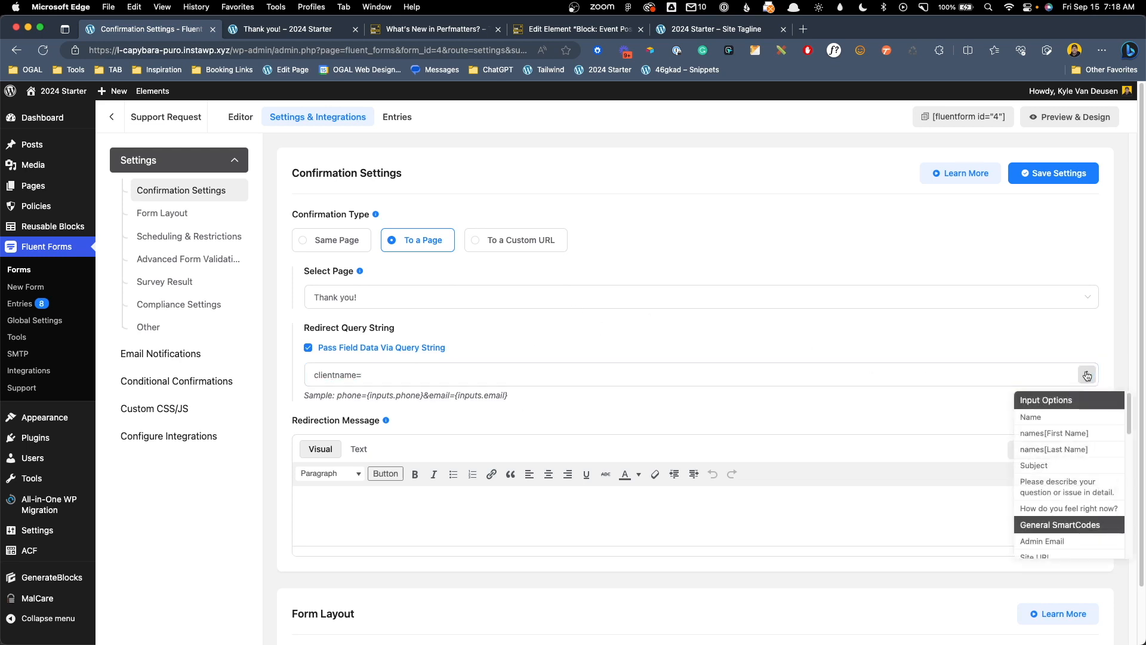
{"action": "left_click", "coordinate": [1061, 434]}
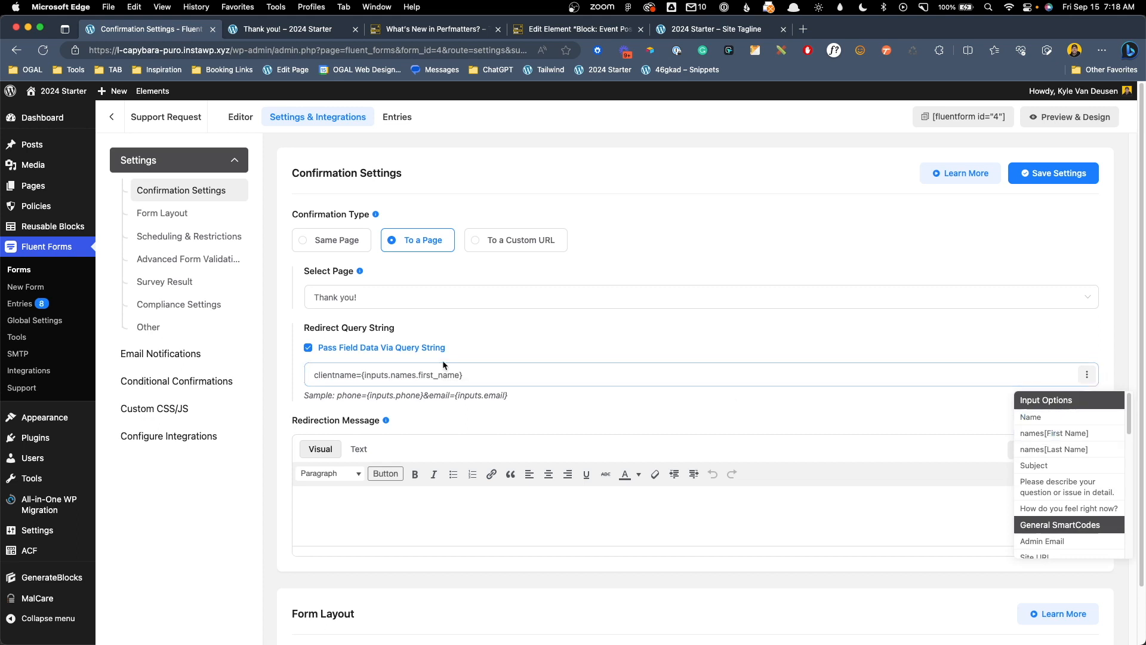
{"action": "left_click", "coordinate": [459, 376]}
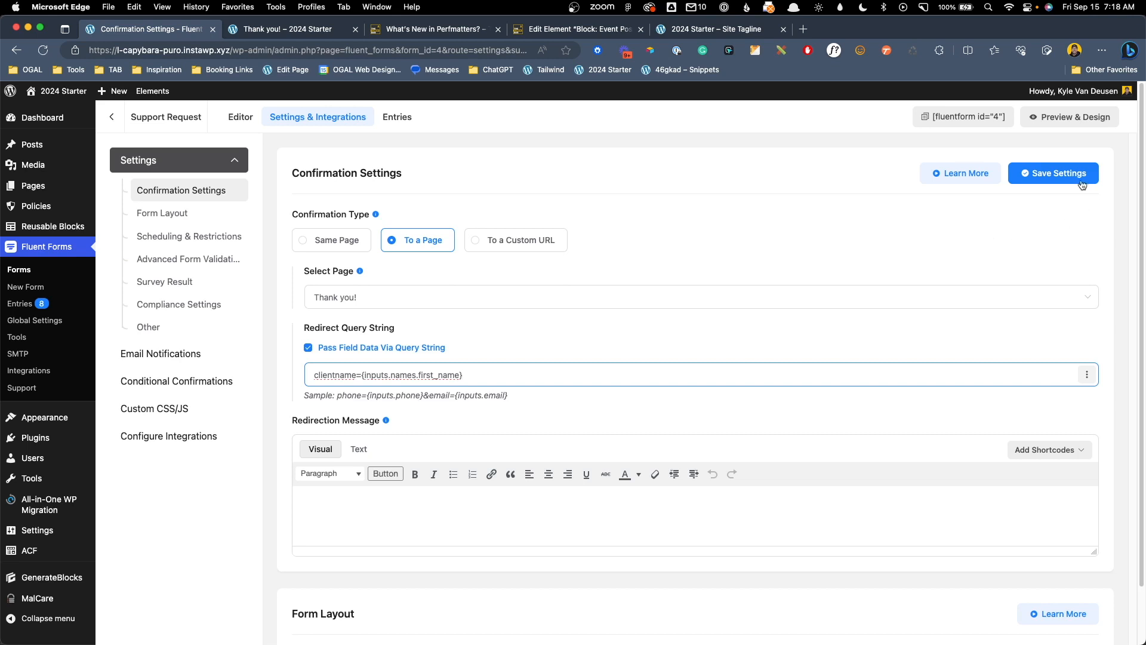
Save the confirmation settings and load the site's /dashboard page
{"action": "left_click", "coordinate": [1041, 173]}
{"action": "left_click_drag", "start_coordinate": [232, 51], "coordinate": [1144, 239]}
{"action": "type", "text": "dashbor"}
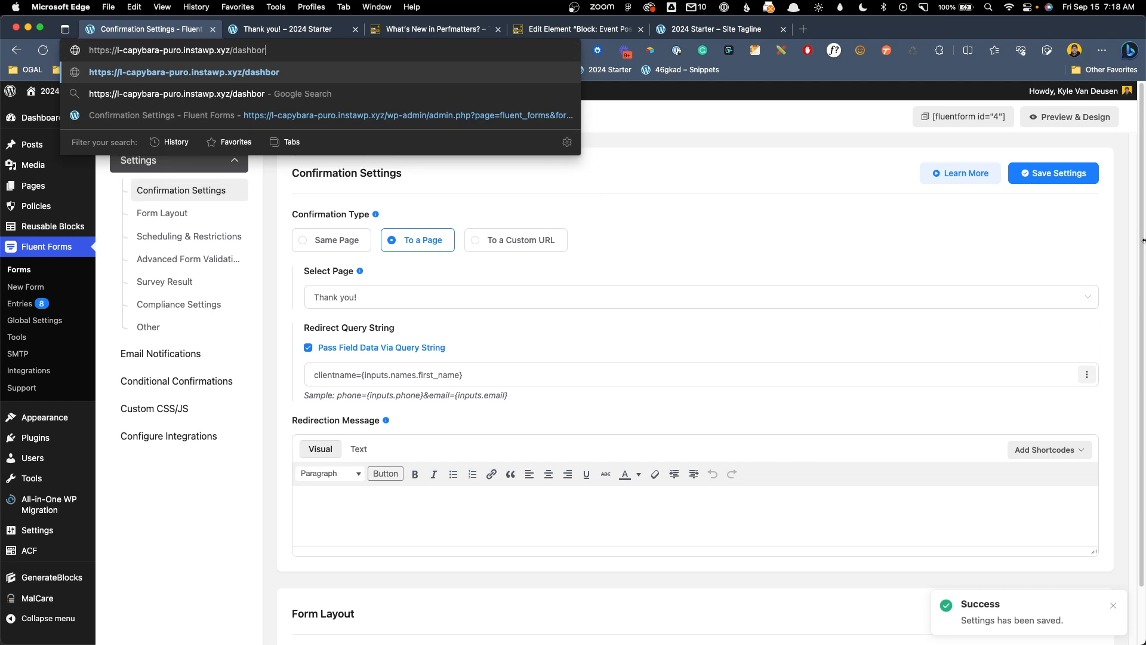
{"action": "key", "text": "BackSpace"}
{"action": "type", "text": "ard"}
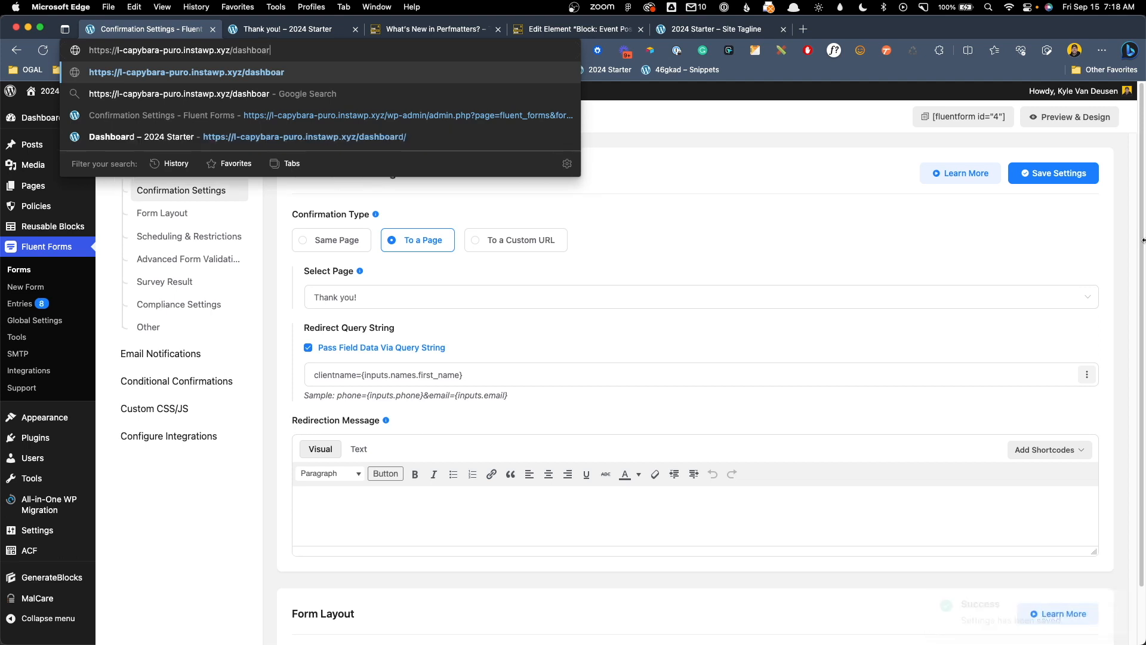
{"action": "key", "text": "Return"}
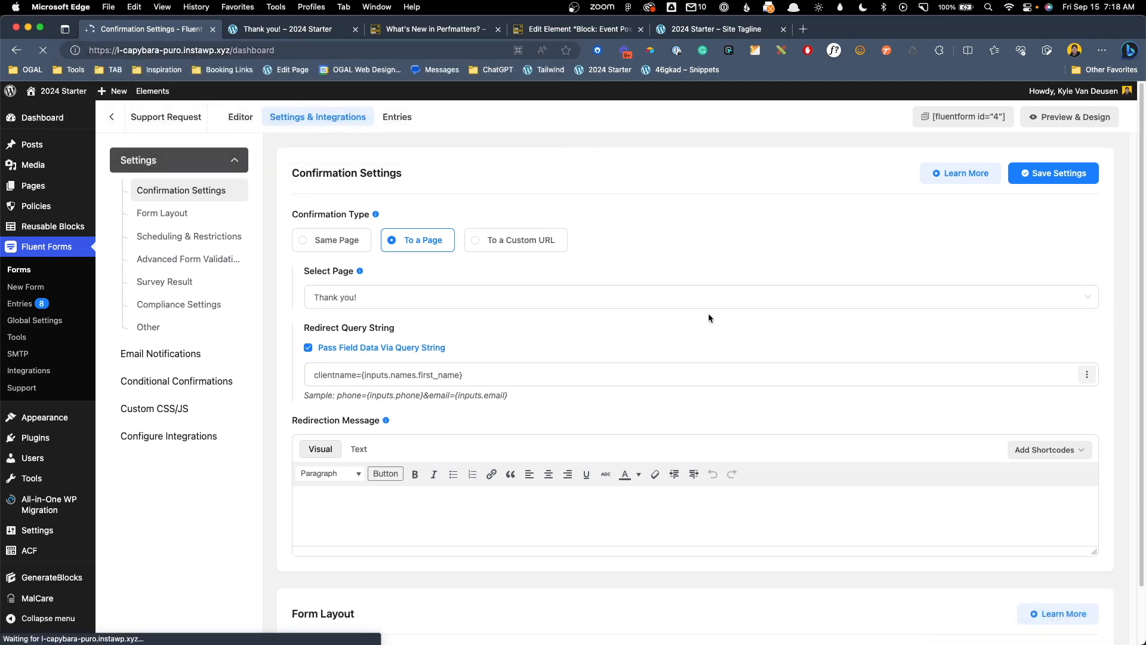
Fill the support form with a test first and last name, subject 'Test', description 'Test', and submit
{"action": "scroll", "coordinate": [600, 380], "scroll_direction": "down", "scroll_amount": 10}
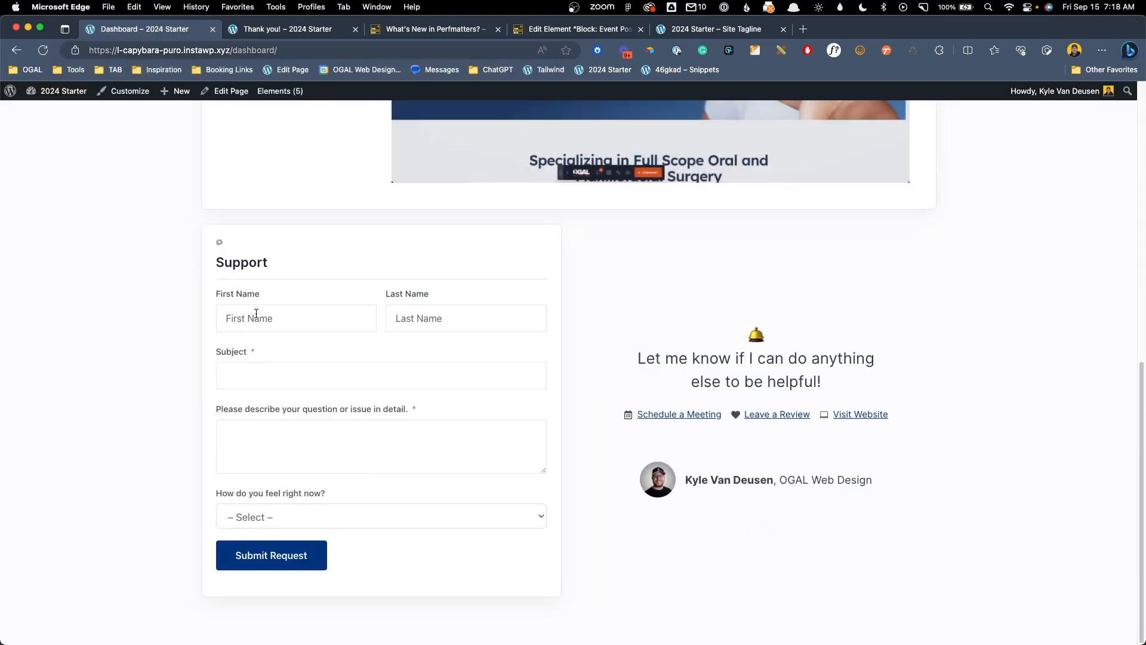
{"action": "left_click", "coordinate": [292, 316]}
{"action": "key", "text": "Tab"}
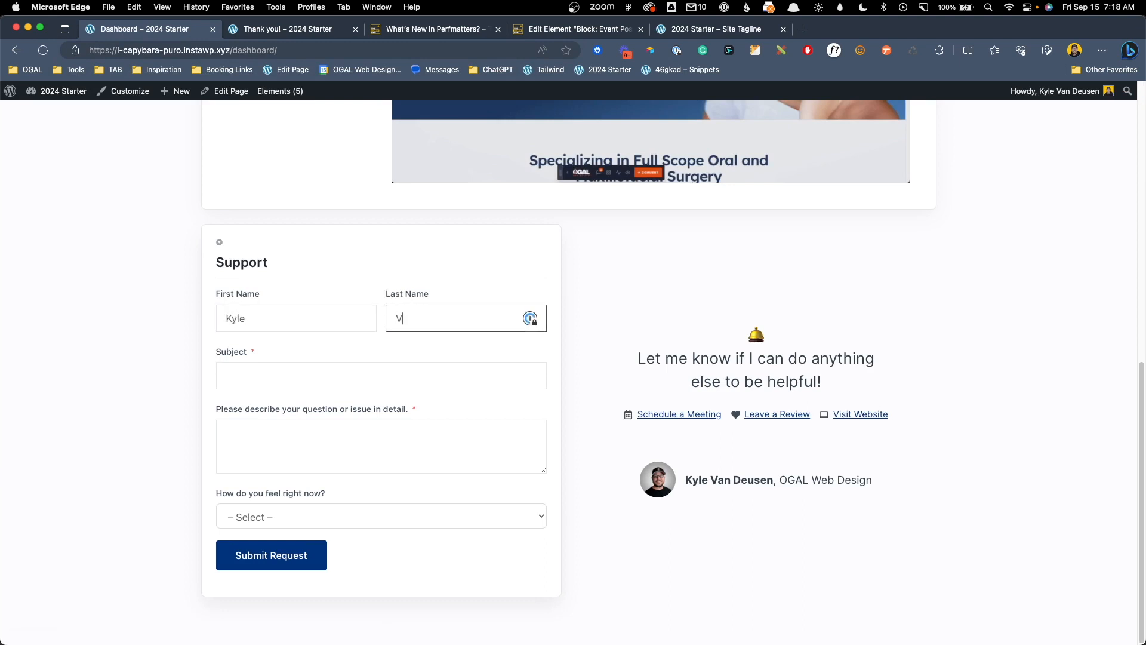
{"action": "key", "text": "Tab"}
{"action": "type", "text": "ky"}
{"action": "key", "text": "BackSpace"}
{"action": "key", "text": "BackSpace"}
{"action": "type", "text": "Test"}
{"action": "key", "text": "Tab"}
{"action": "type", "text": "Test"}
{"action": "left_click", "coordinate": [277, 566]}
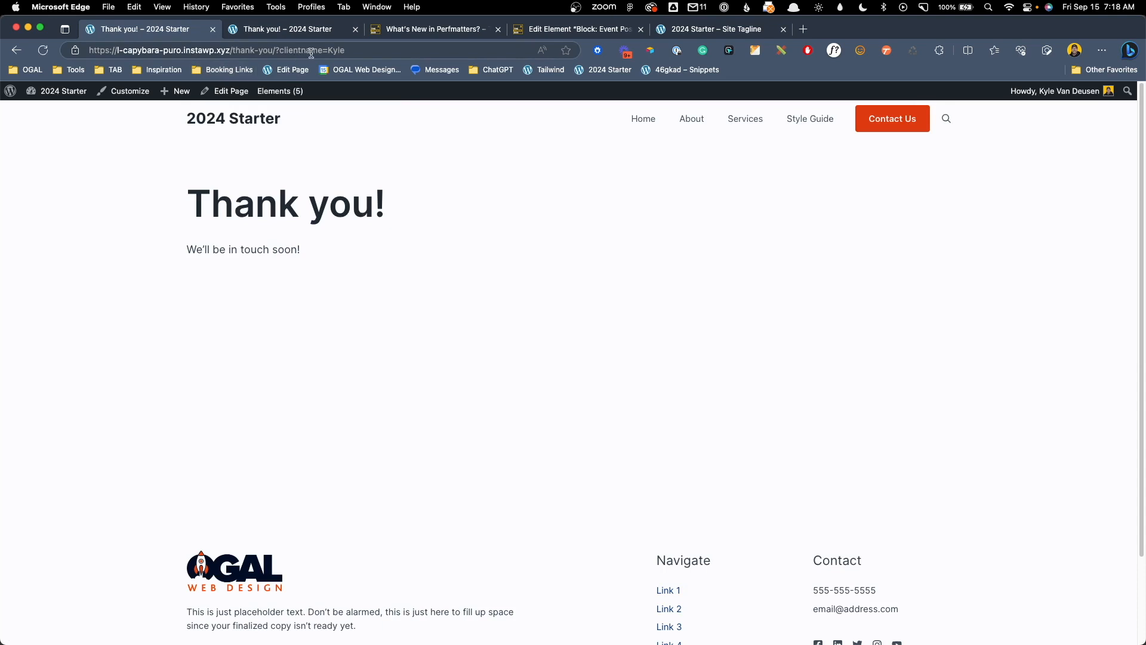
Inspect the clientname parameter and its value in the Thank you! page address
{"action": "left_click_drag", "start_coordinate": [275, 51], "coordinate": [428, 62]}
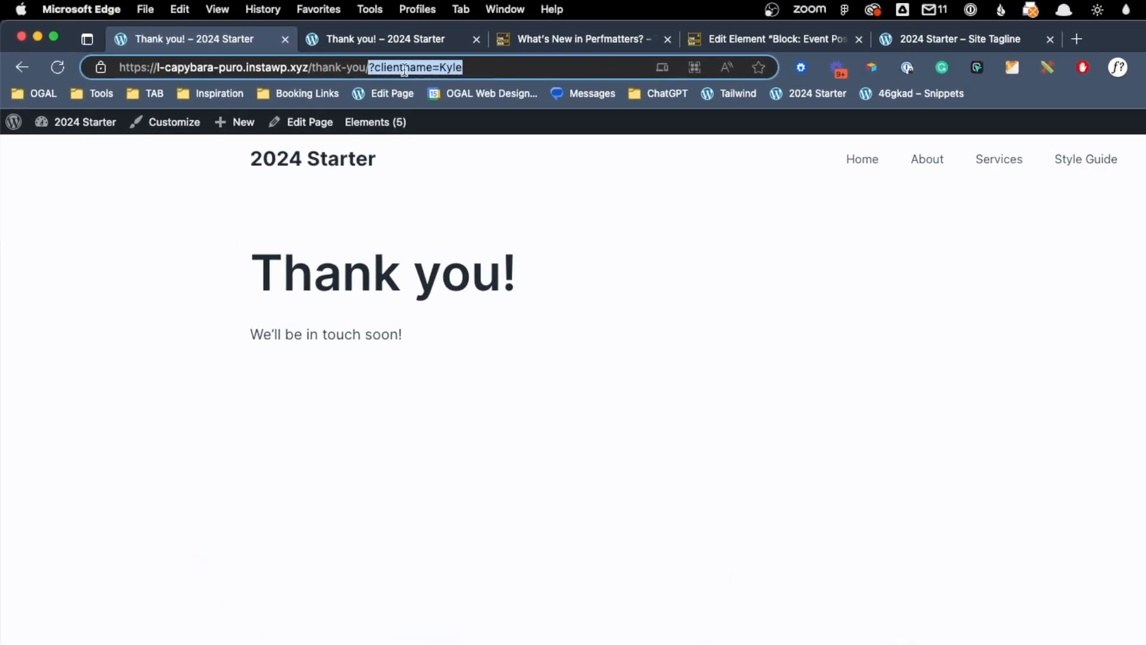
{"action": "left_click", "coordinate": [374, 67]}
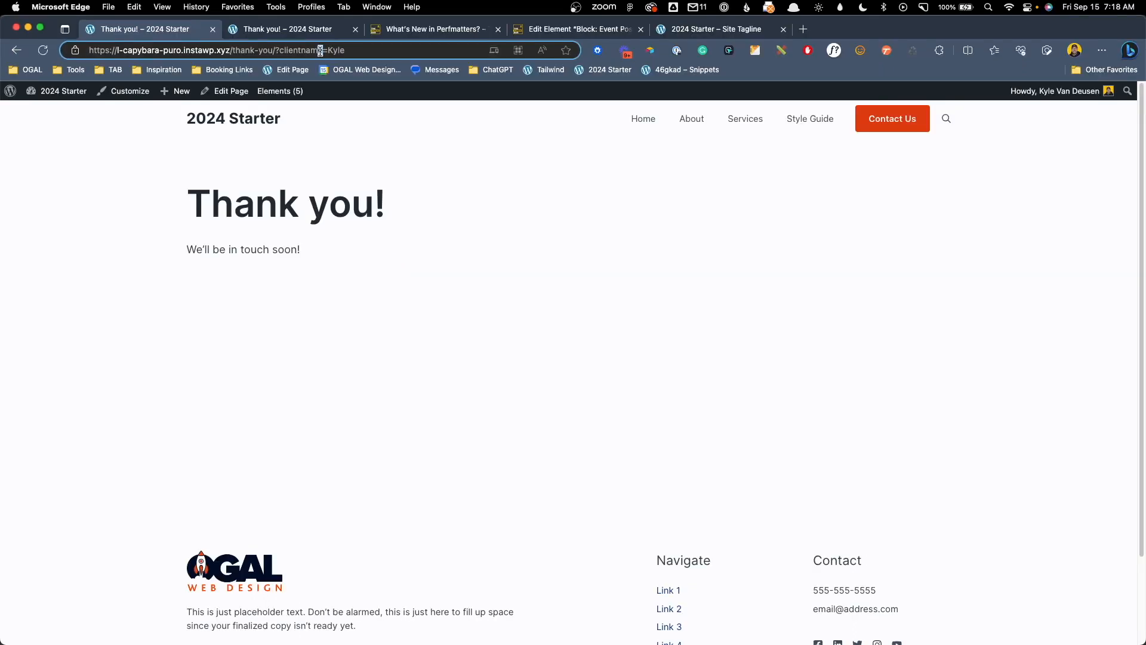
{"action": "left_click_drag", "start_coordinate": [323, 51], "coordinate": [283, 52]}
{"action": "left_click_drag", "start_coordinate": [328, 50], "coordinate": [349, 49]}
{"action": "left_click", "coordinate": [353, 49]}
{"action": "left_click", "coordinate": [396, 180]}
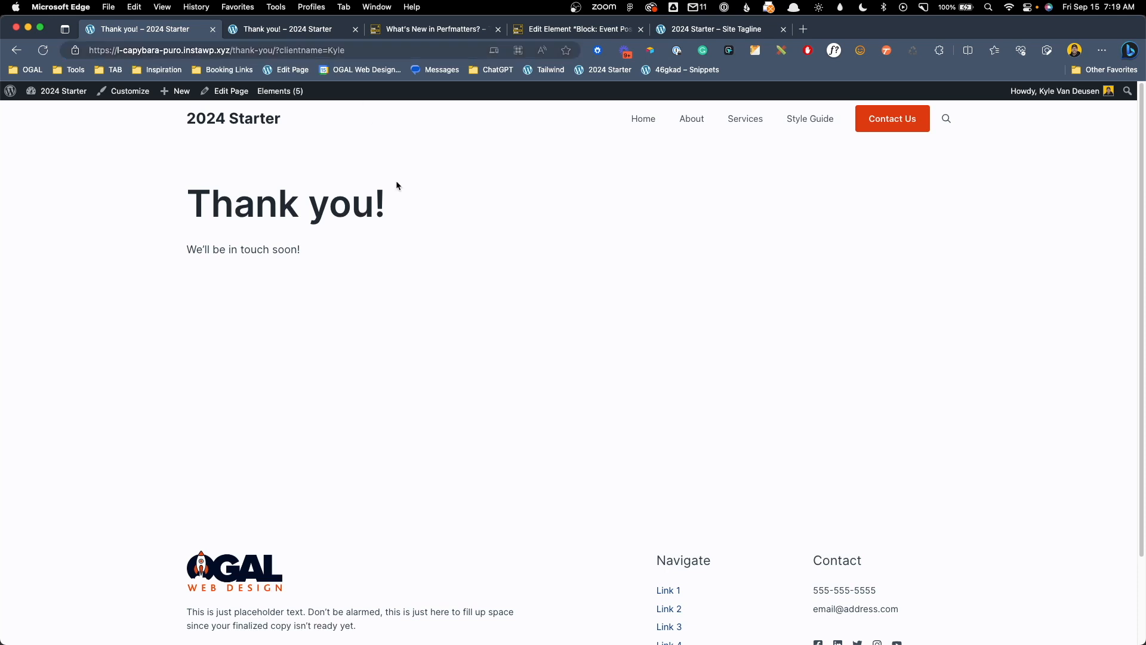
Edit the page headline to 'Thank you, {{query.clientname}}!' and update the page
{"action": "left_click", "coordinate": [225, 91]}
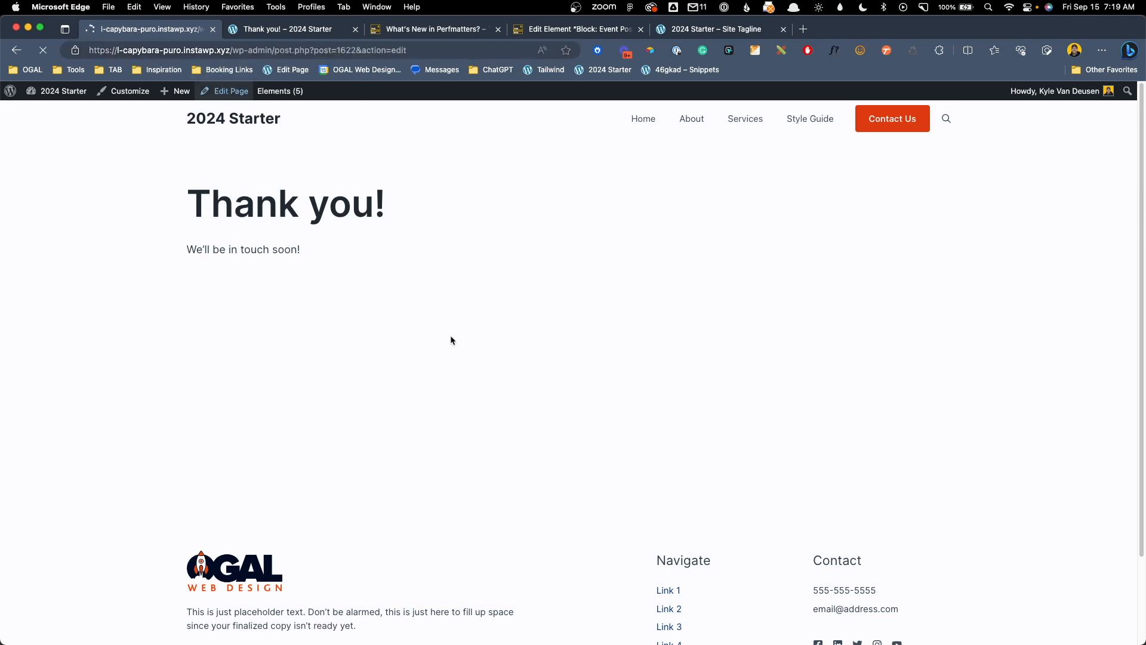
{"action": "left_click", "coordinate": [294, 285]}
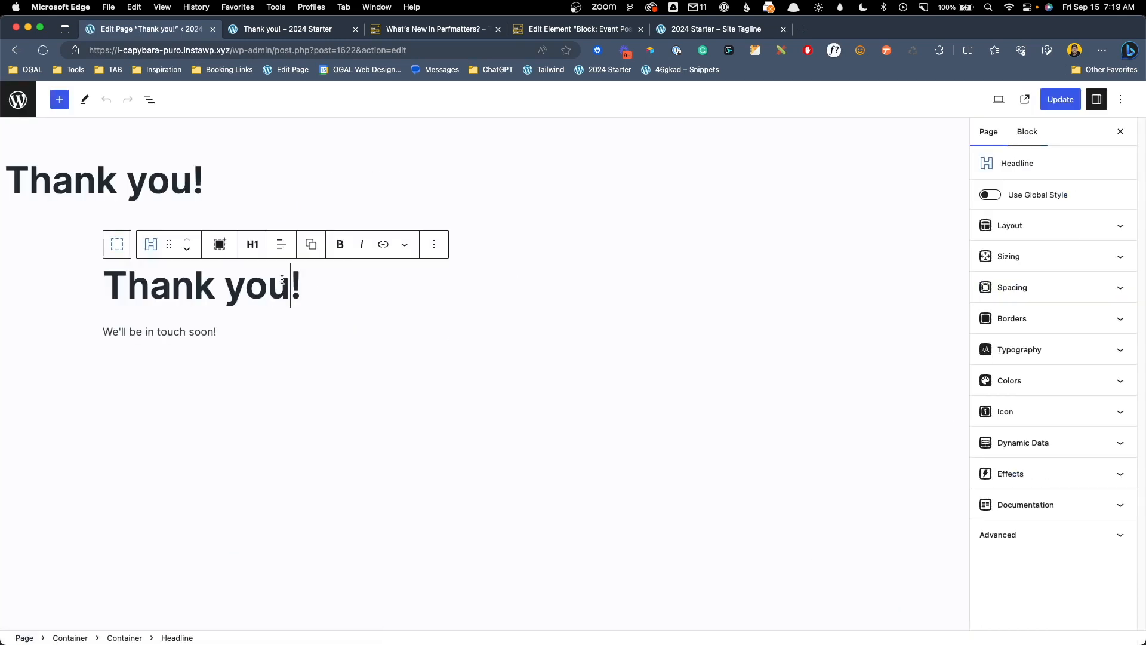
{"action": "type", "text": ", "}
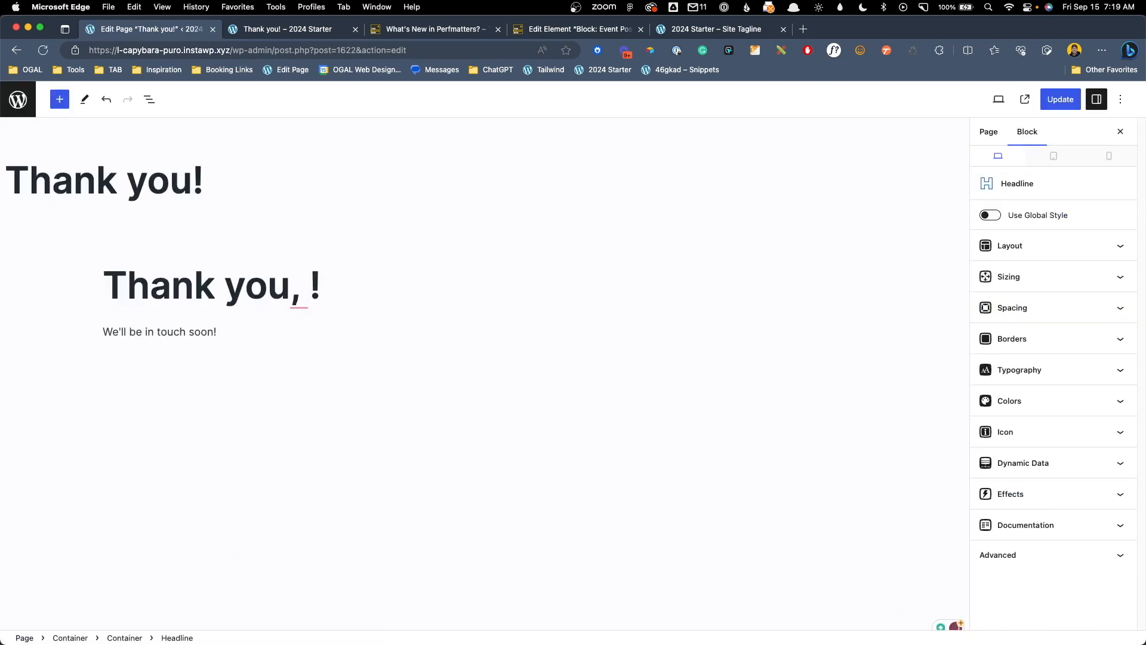
{"action": "type", "text": "{{"}
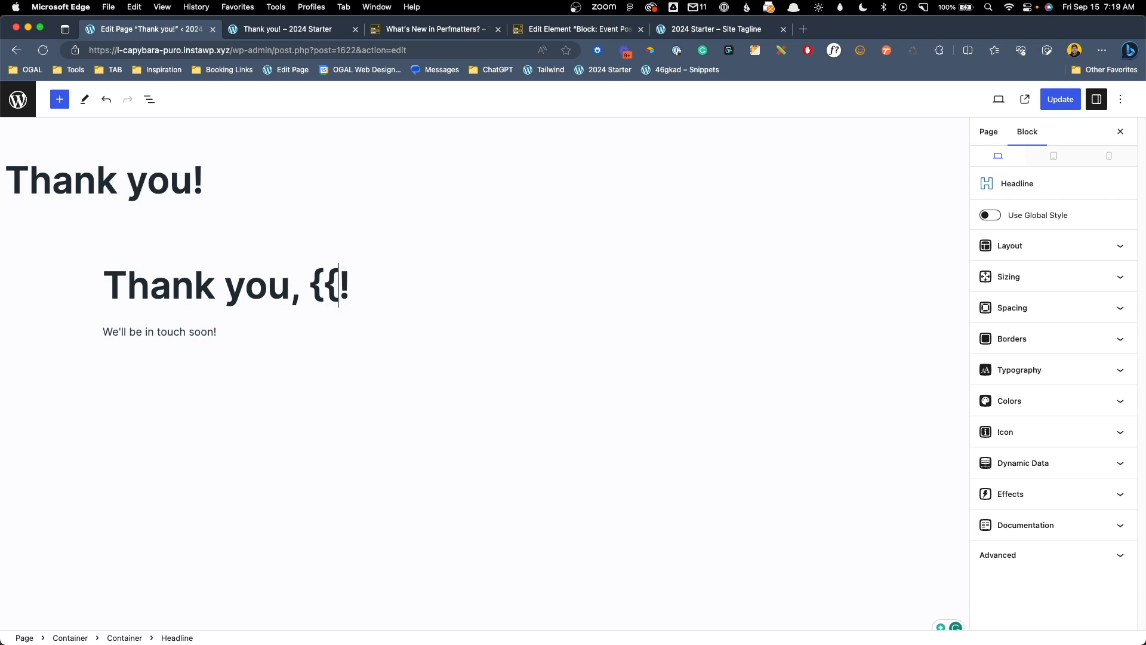
{"action": "type", "text": "query."}
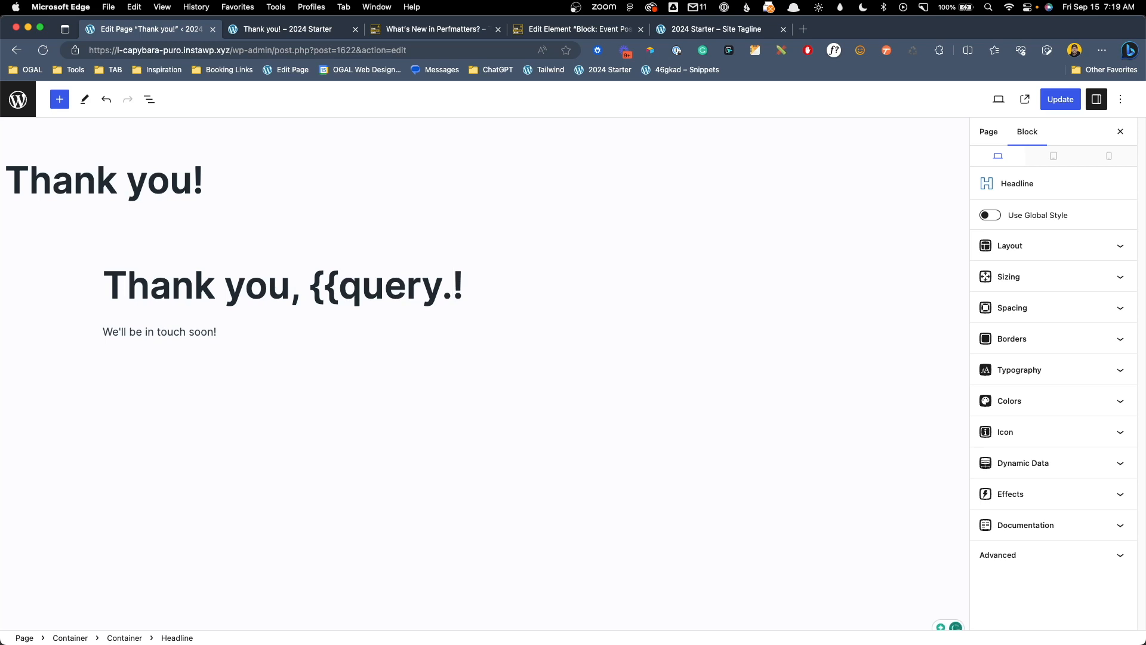
{"action": "type", "text": "clientname}}"}
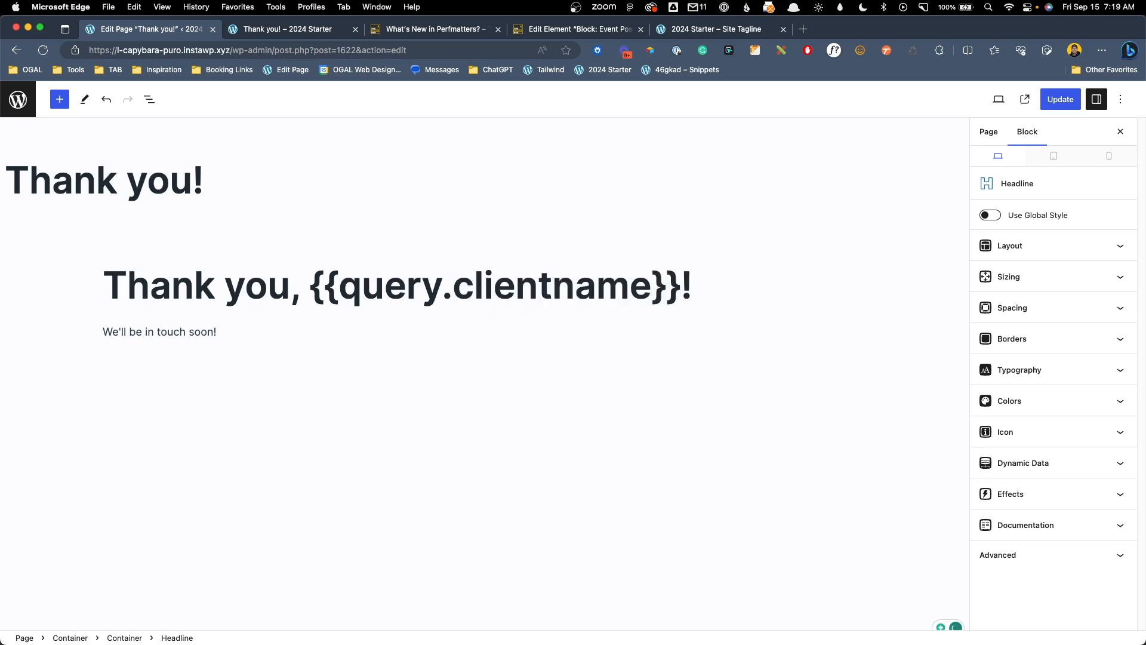
{"action": "left_click_drag", "start_coordinate": [310, 287], "coordinate": [454, 291]}
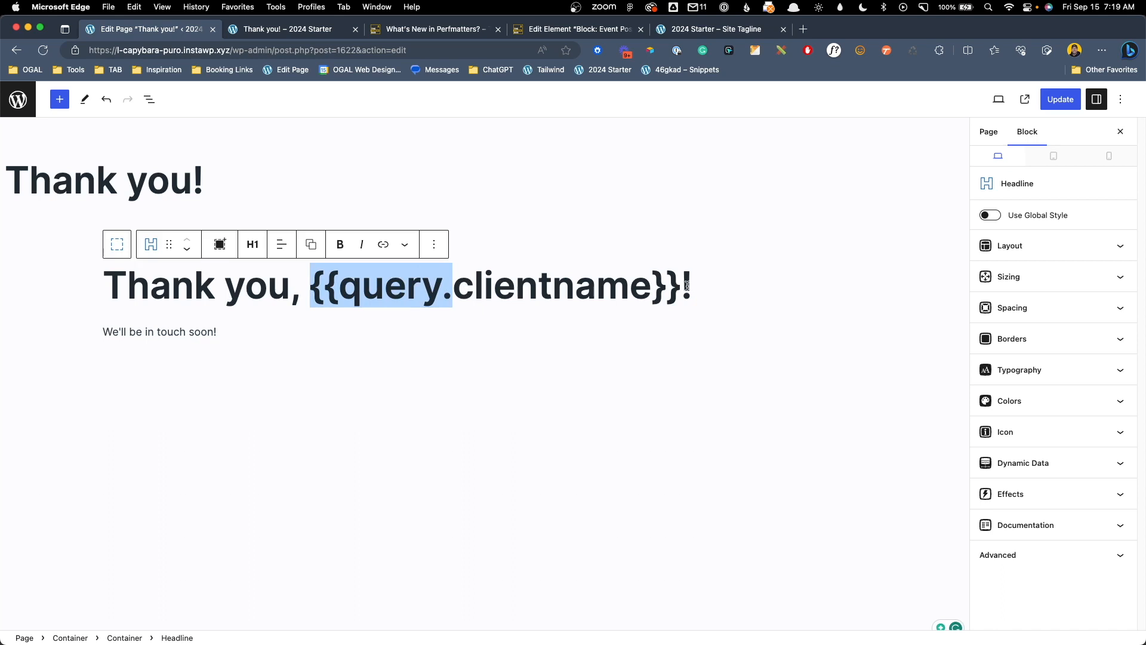
{"action": "left_click", "coordinate": [1044, 100]}
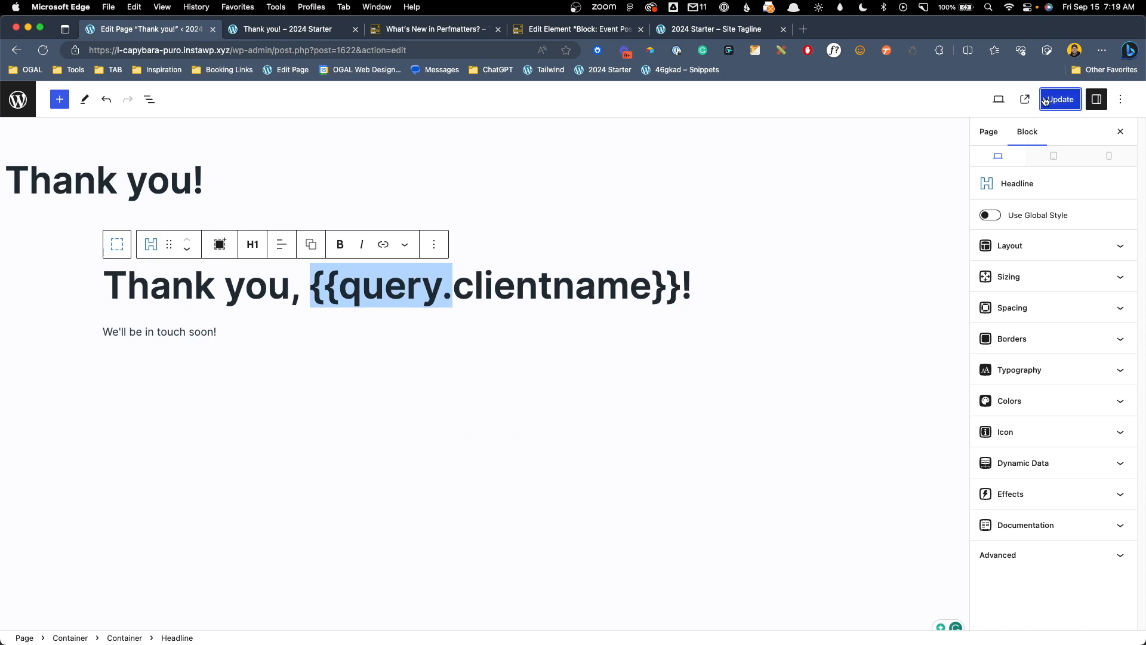
{"action": "left_click", "coordinate": [251, 29]}
Go to the site's /dashboard page
{"action": "double_click", "coordinate": [245, 49]}
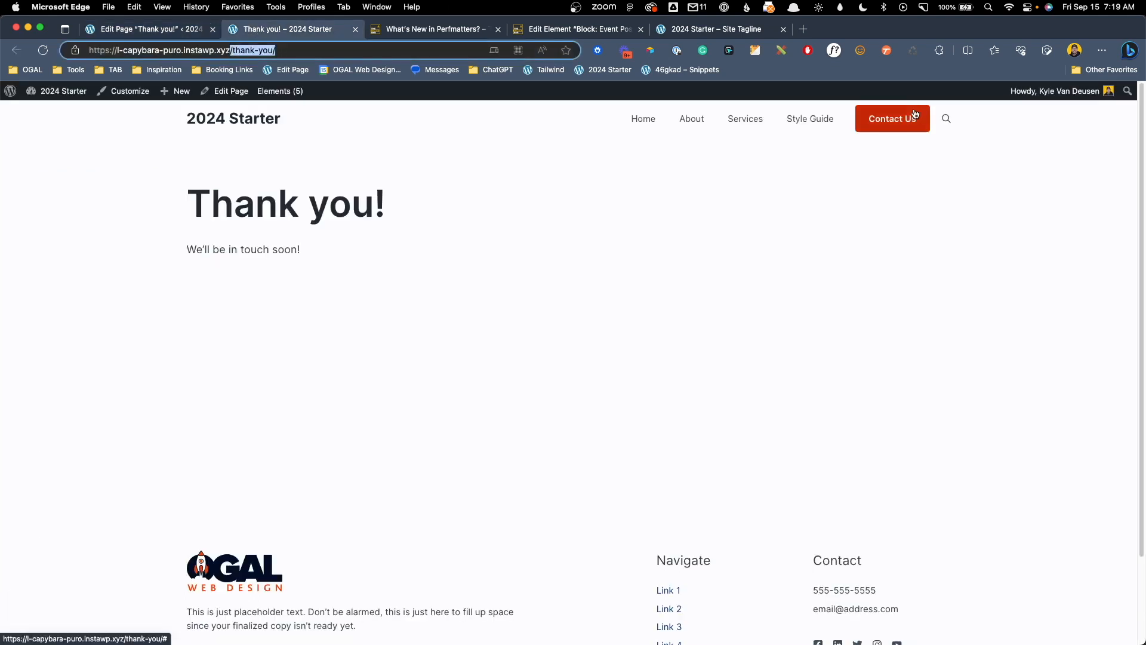
{"action": "type", "text": "dashboard"}
{"action": "key", "text": "Return"}
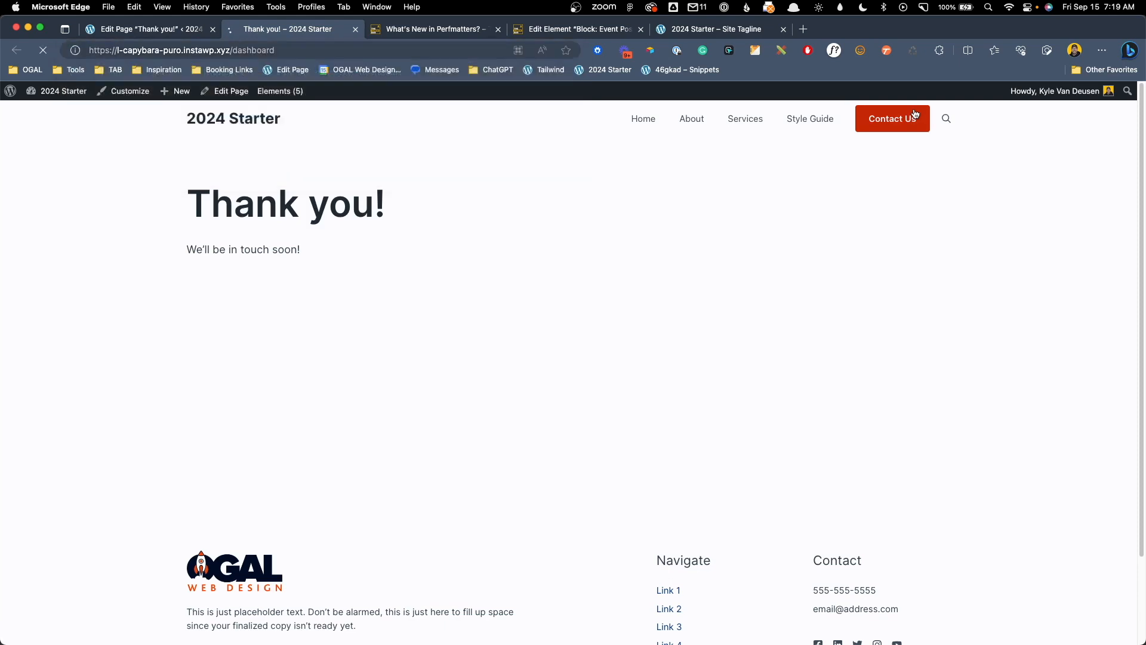
{"action": "scroll", "coordinate": [360, 430], "scroll_direction": "down", "scroll_amount": 10}
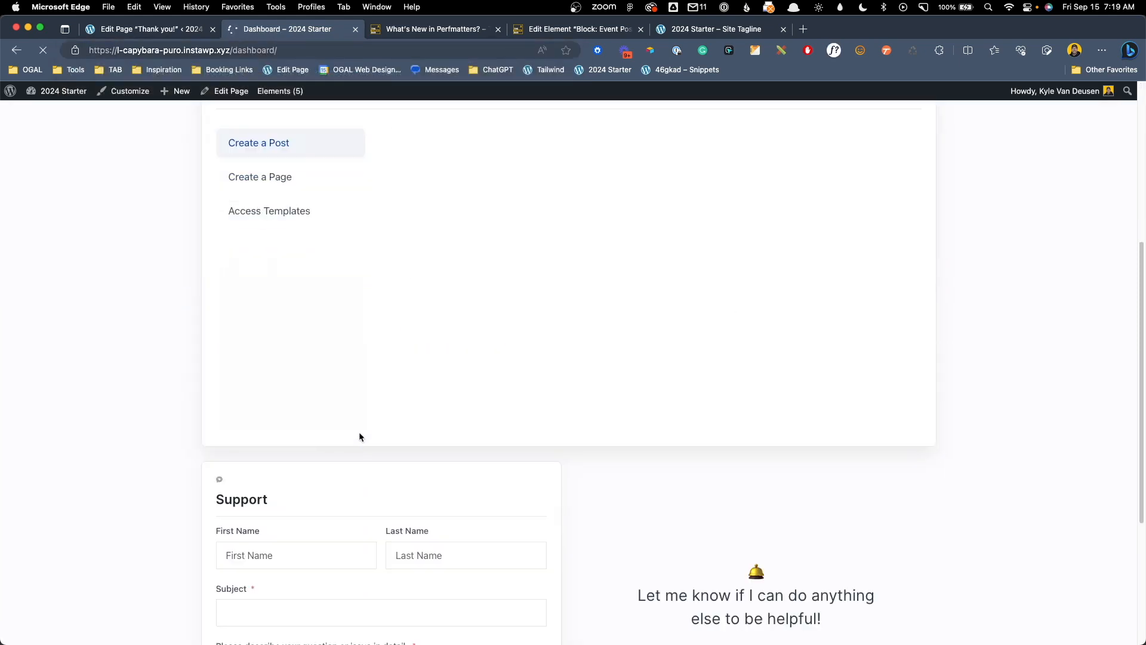
Fill the support form with a test first and last name, subject and description 'Test', and submit
{"action": "left_click", "coordinate": [298, 308]}
{"action": "type", "text": "Joe"}
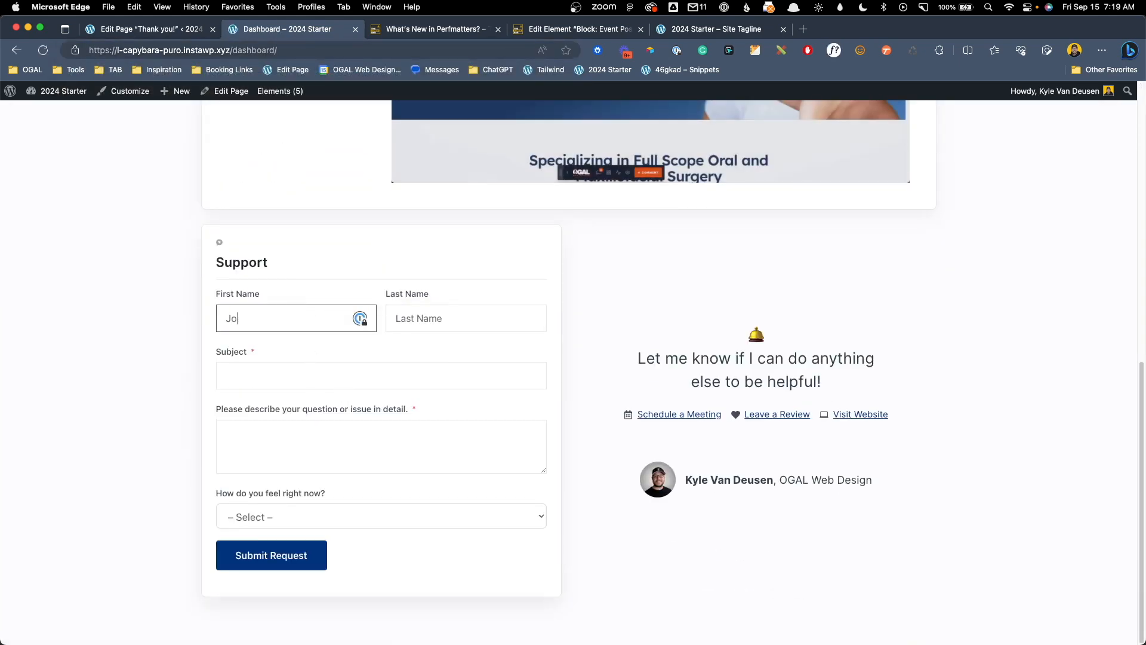
{"action": "key", "text": "Tab"}
{"action": "type", "text": "Blow"}
{"action": "key", "text": "Tab"}
{"action": "type", "text": "Test"}
{"action": "key", "text": "Tab"}
{"action": "type", "text": "Test"}
{"action": "left_click", "coordinate": [290, 555]}
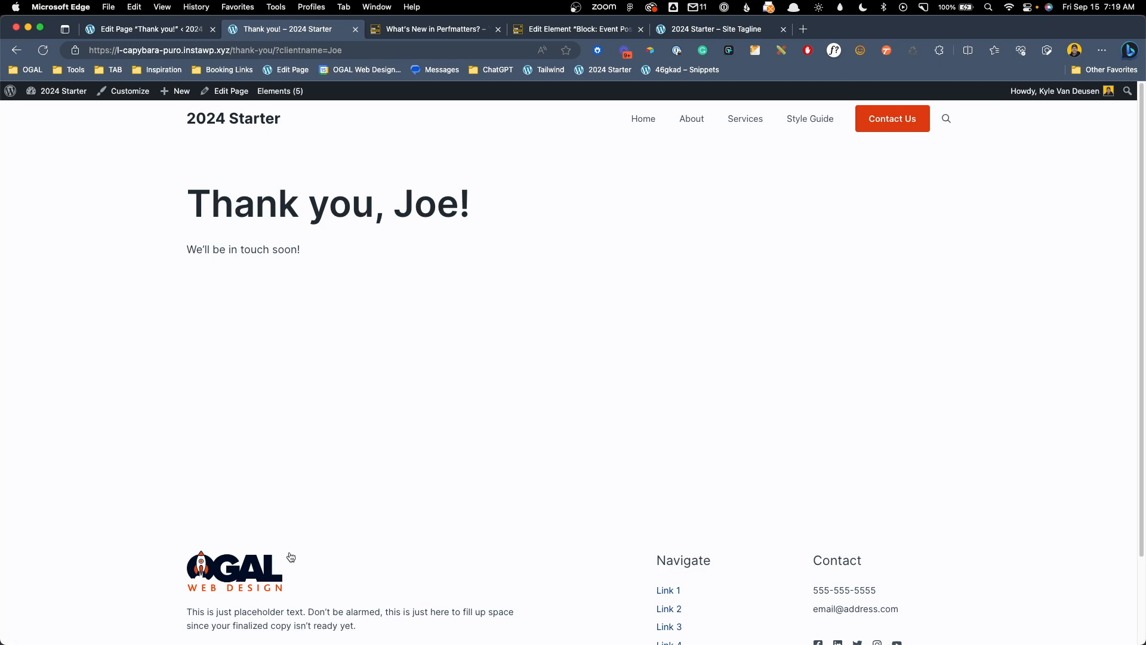
Swap the clientname value in the address for other names, reloading so the heading greets each
{"action": "left_click_drag", "start_coordinate": [394, 207], "coordinate": [457, 203]}
{"action": "left_click", "coordinate": [451, 207]}
{"action": "left_click_drag", "start_coordinate": [327, 51], "coordinate": [406, 48]}
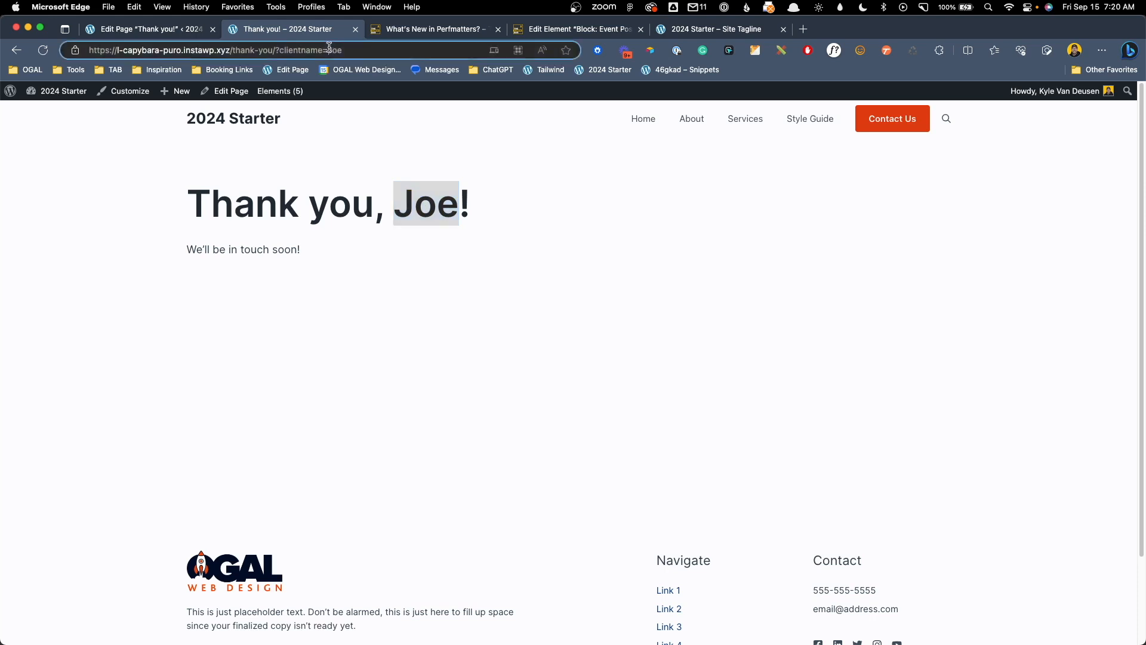
{"action": "type", "text": "Kyle"}
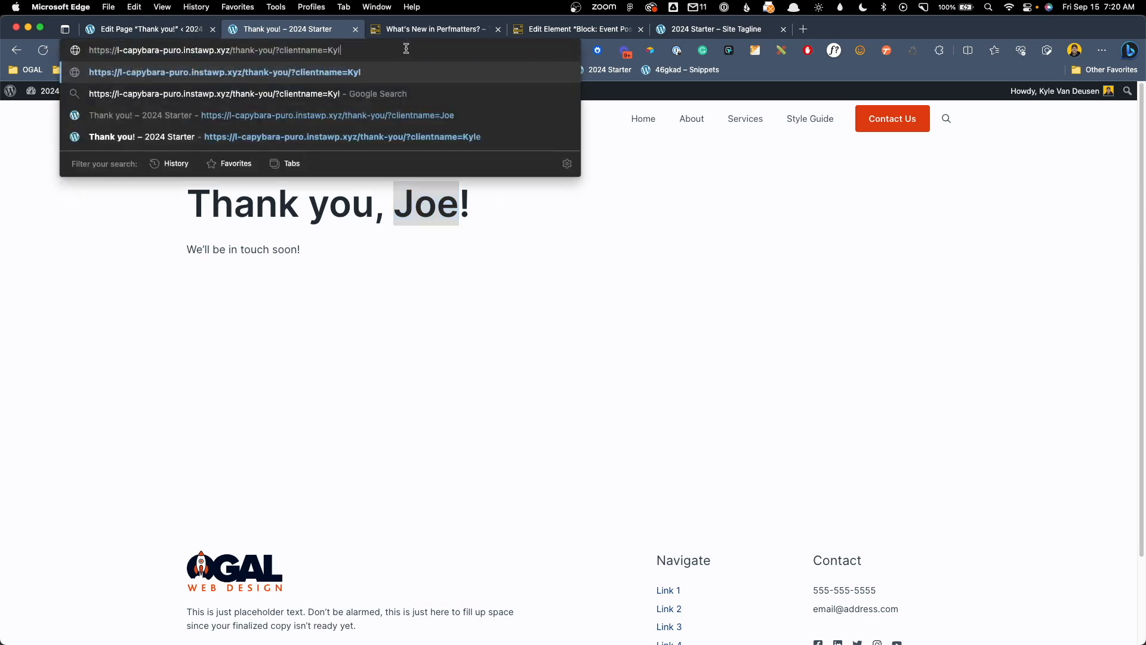
{"action": "key", "text": "Return"}
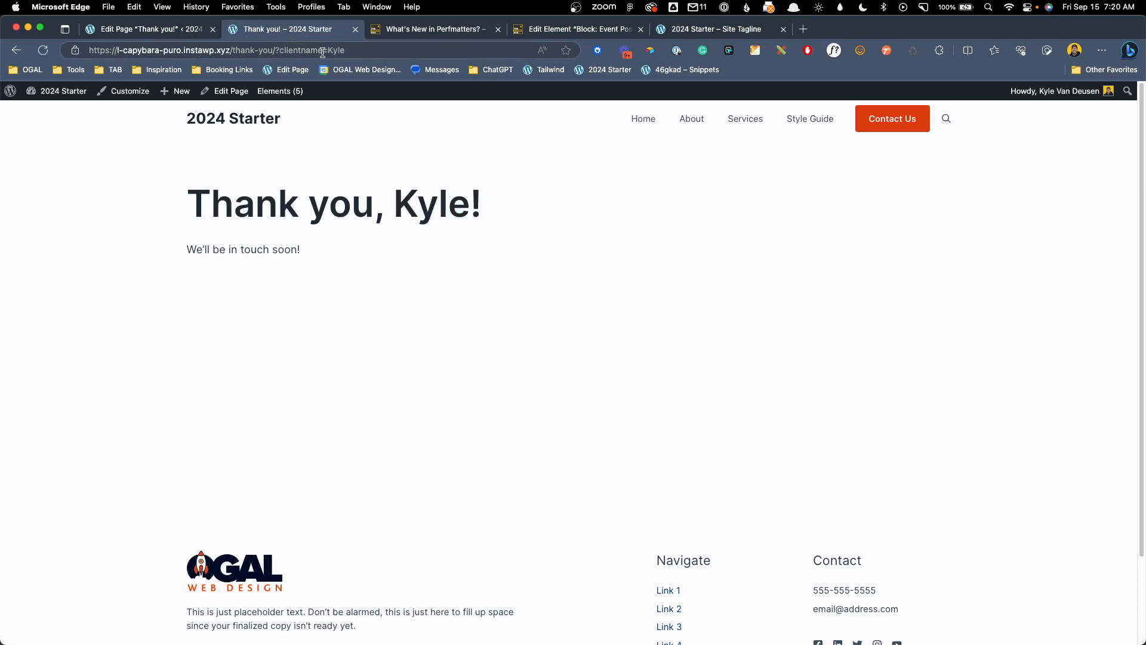
{"action": "left_click_drag", "start_coordinate": [327, 52], "coordinate": [564, 67]}
{"action": "type", "text": "Panter"}
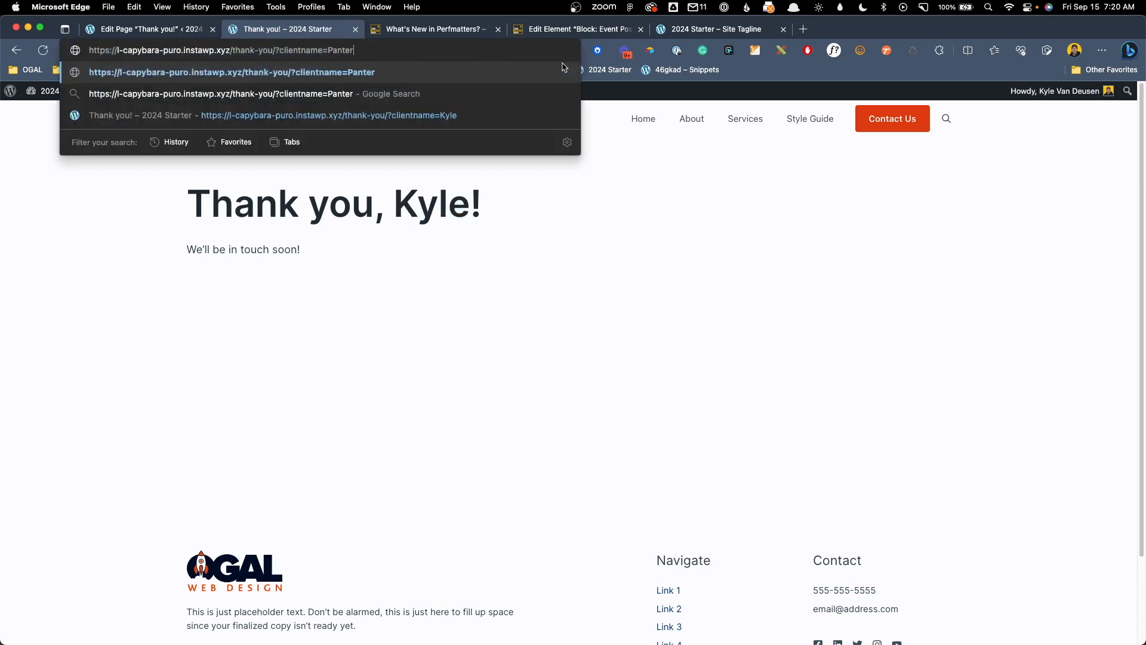
{"action": "type", "text": "a"}
{"action": "key", "text": "Return"}
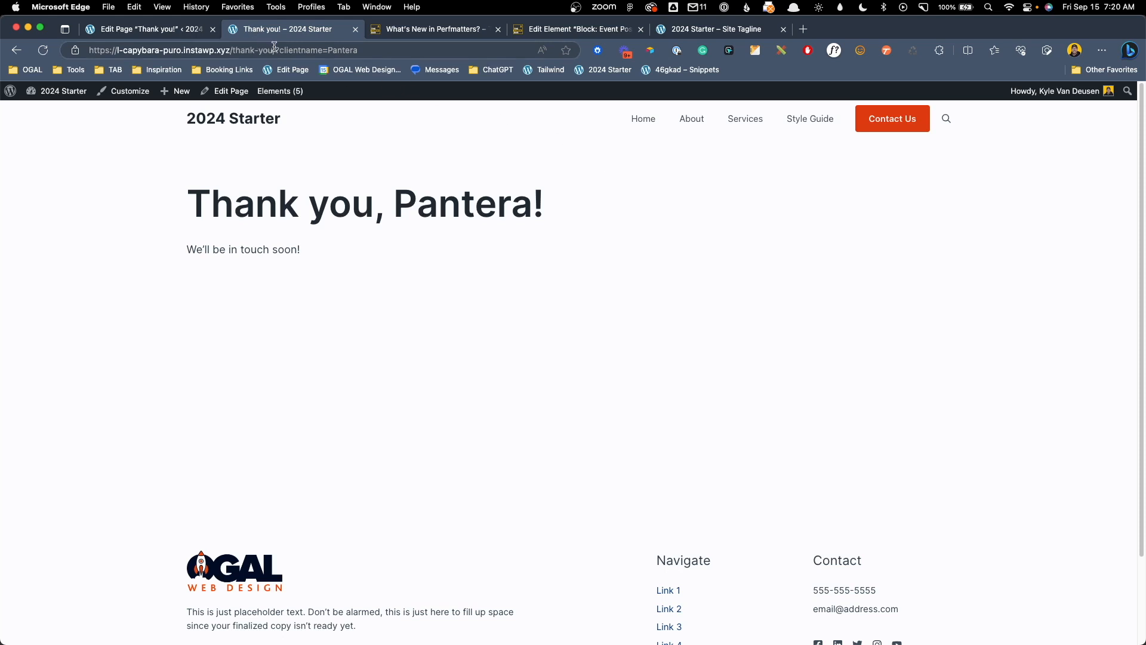
{"action": "left_click_drag", "start_coordinate": [275, 48], "coordinate": [403, 43]}
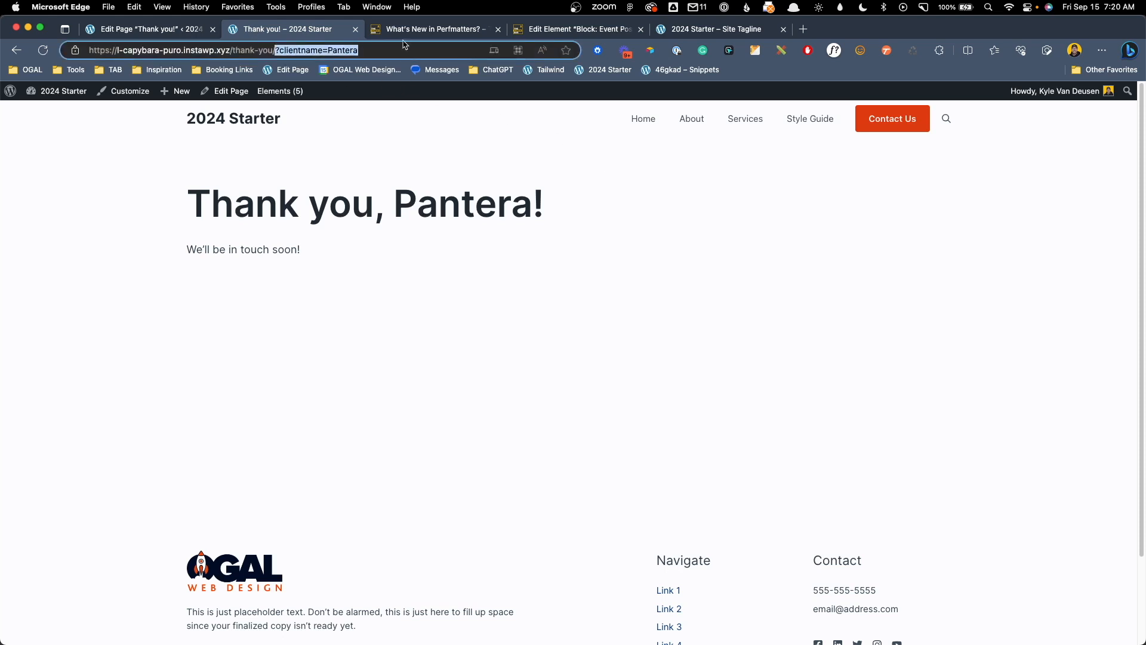
{"action": "left_click", "coordinate": [505, 233]}
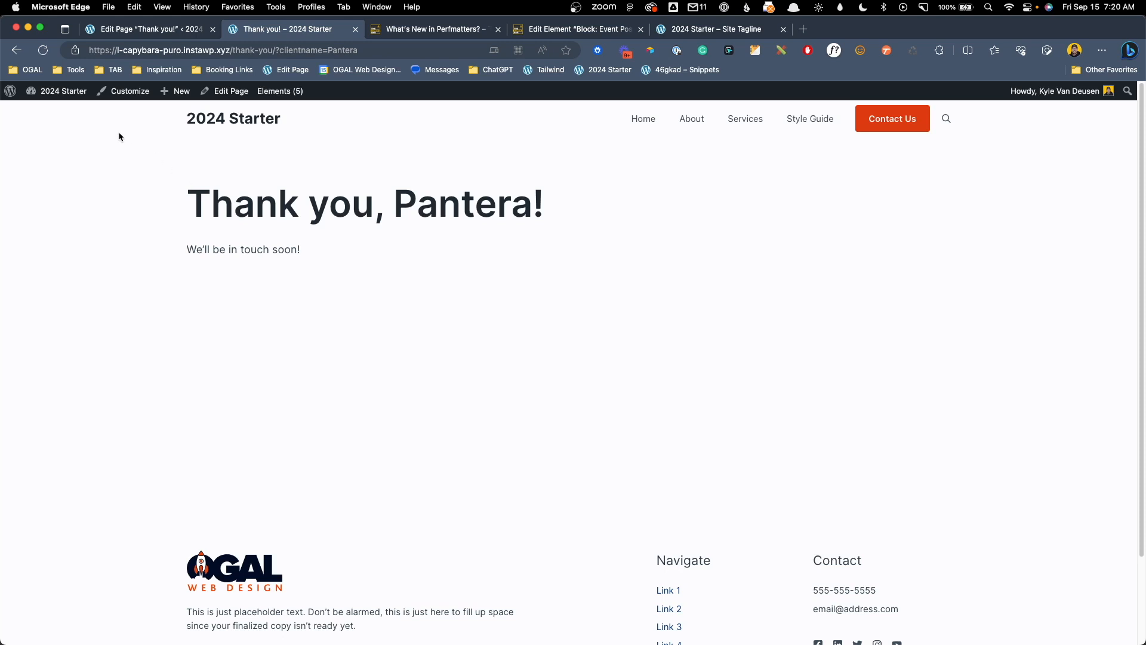
Go to the wp-admin Dashboard and bring up the ACF menu's submenu
{"action": "key", "text": "super+r"}
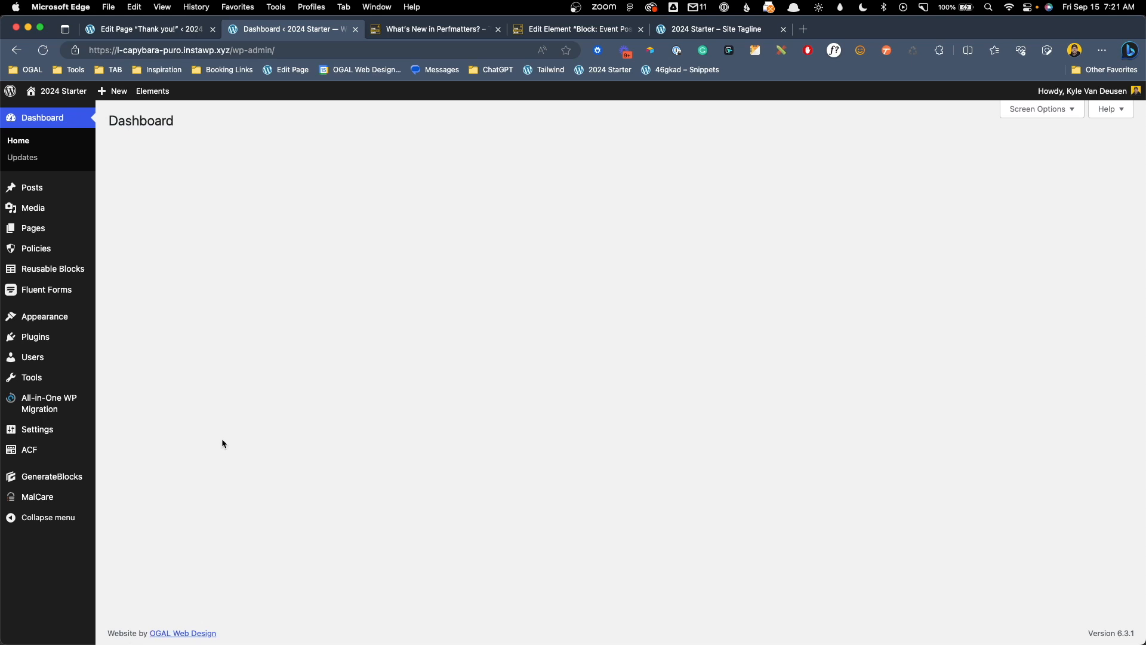
{"action": "mouse_move", "coordinate": [49, 454]}
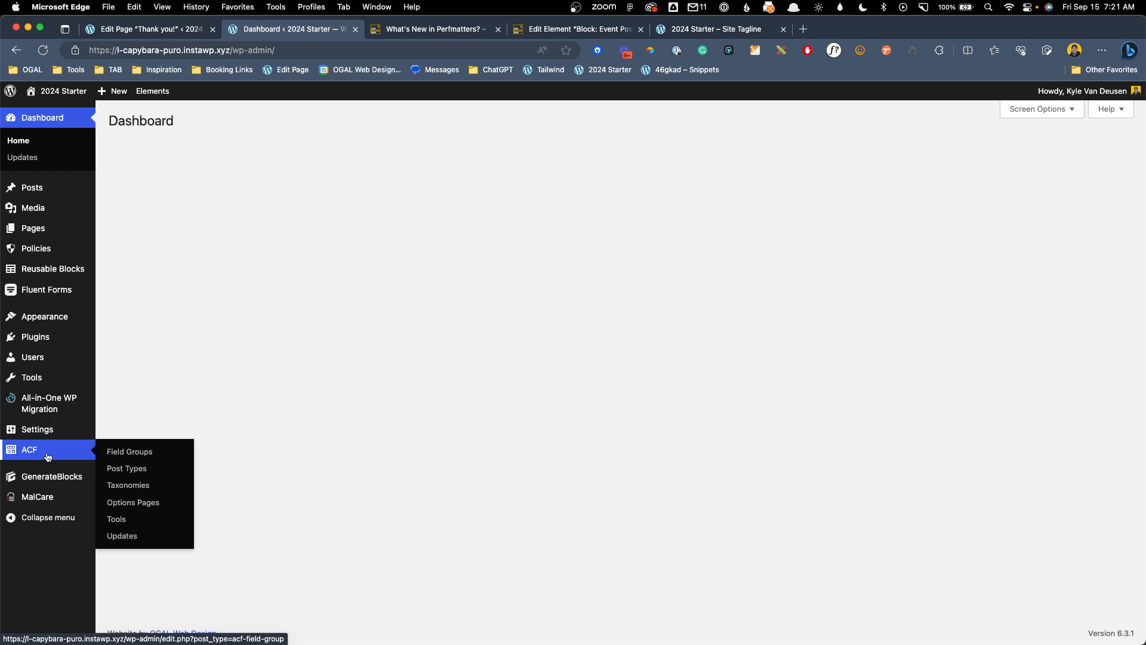
Add an ACF options page titled 'Business Details' with slug business-details, save it, and open it
{"action": "left_click", "coordinate": [139, 505]}
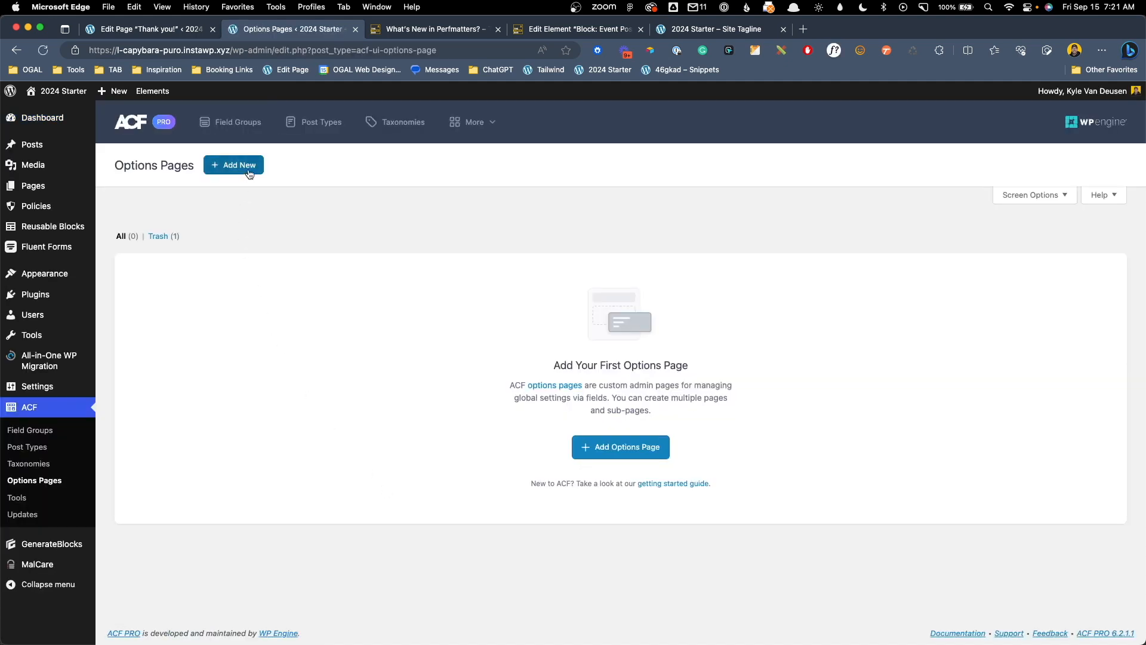
{"action": "left_click", "coordinate": [249, 173]}
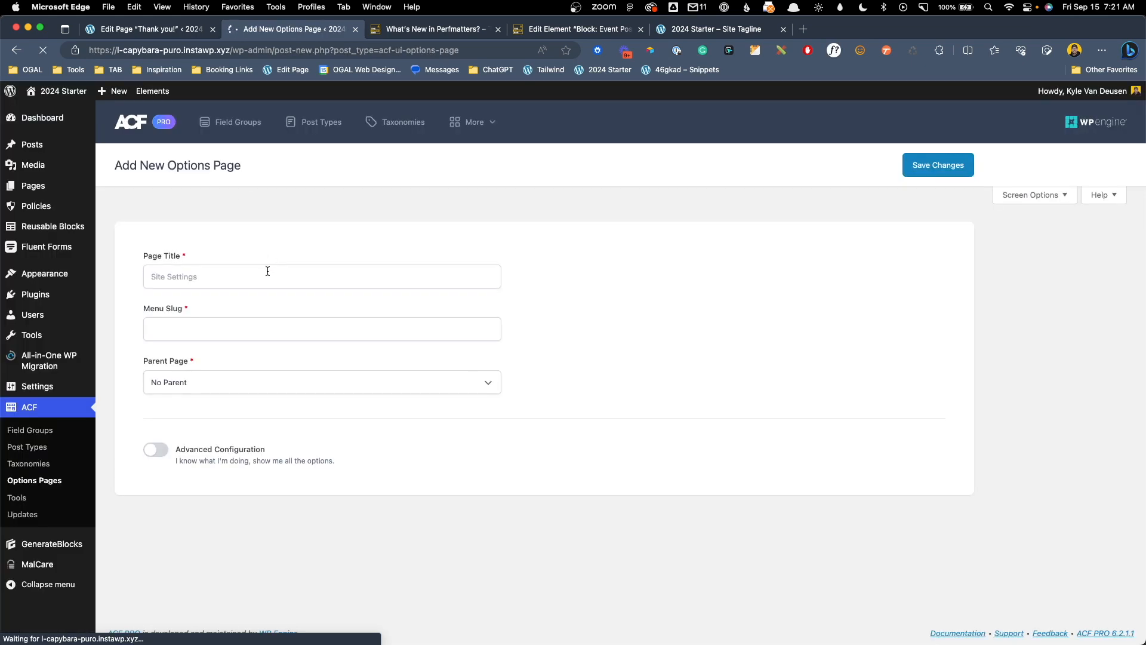
{"action": "type", "text": "Business "}
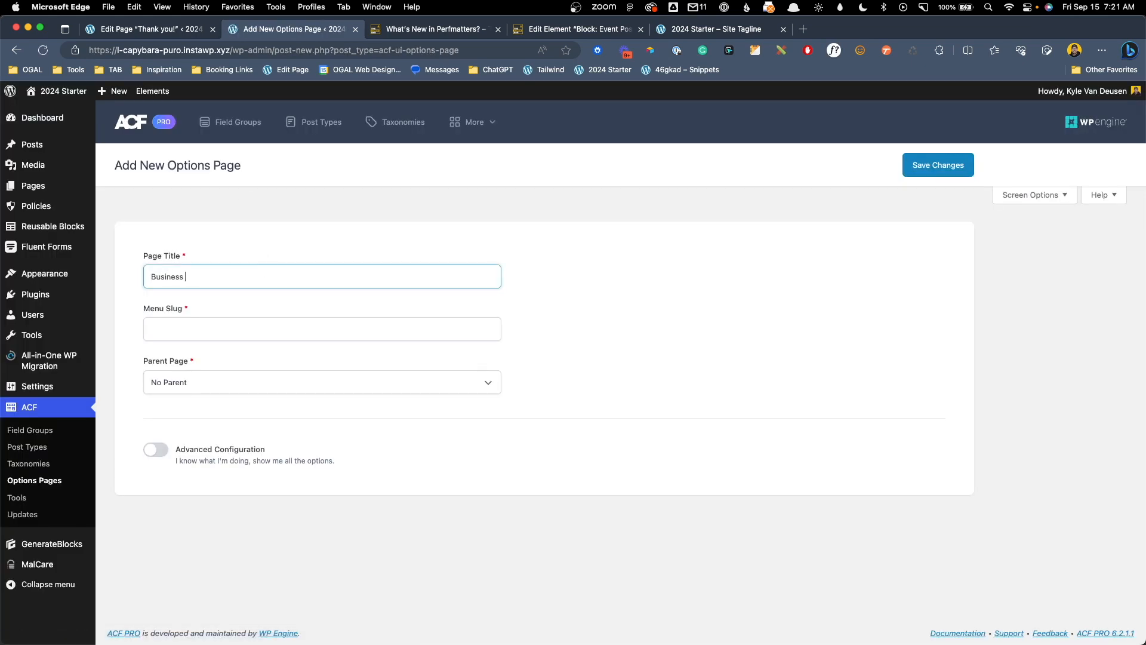
{"action": "type", "text": "Details"}
{"action": "key", "text": "Tab"}
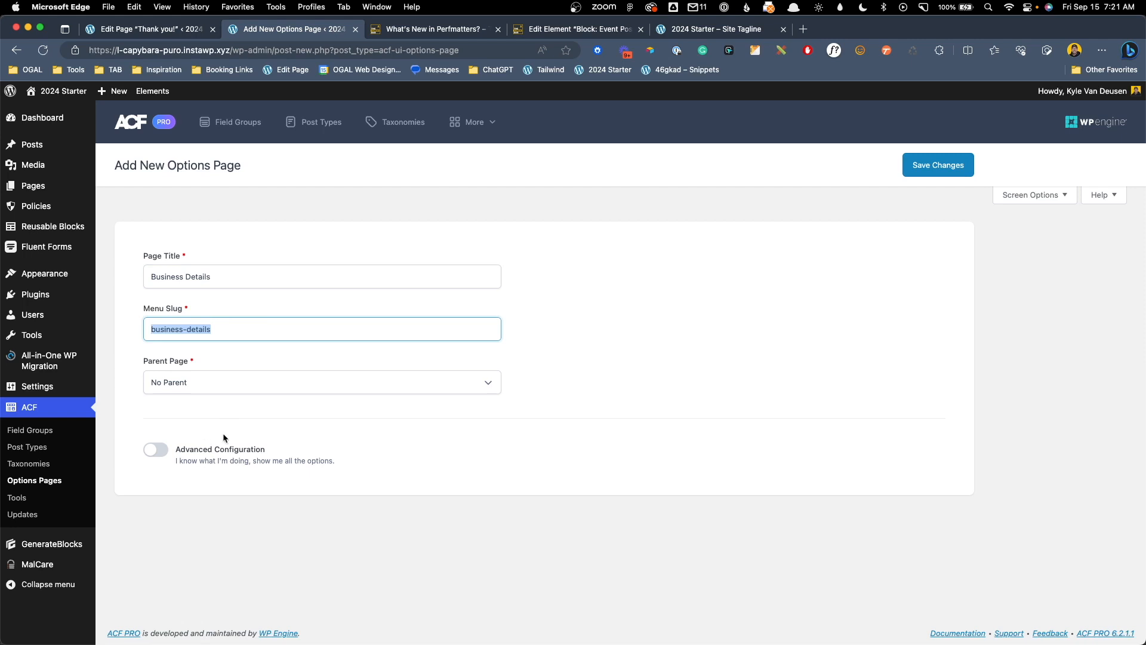
{"action": "left_click", "coordinate": [367, 395]}
{"action": "left_click", "coordinate": [938, 165]}
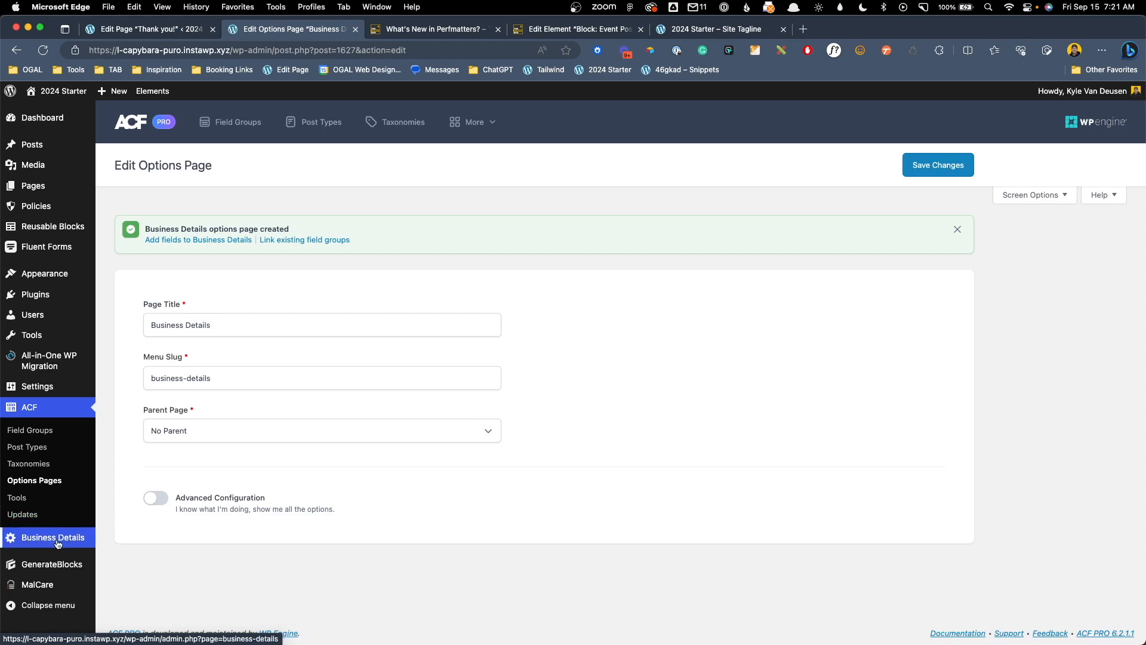
{"action": "left_click", "coordinate": [58, 543]}
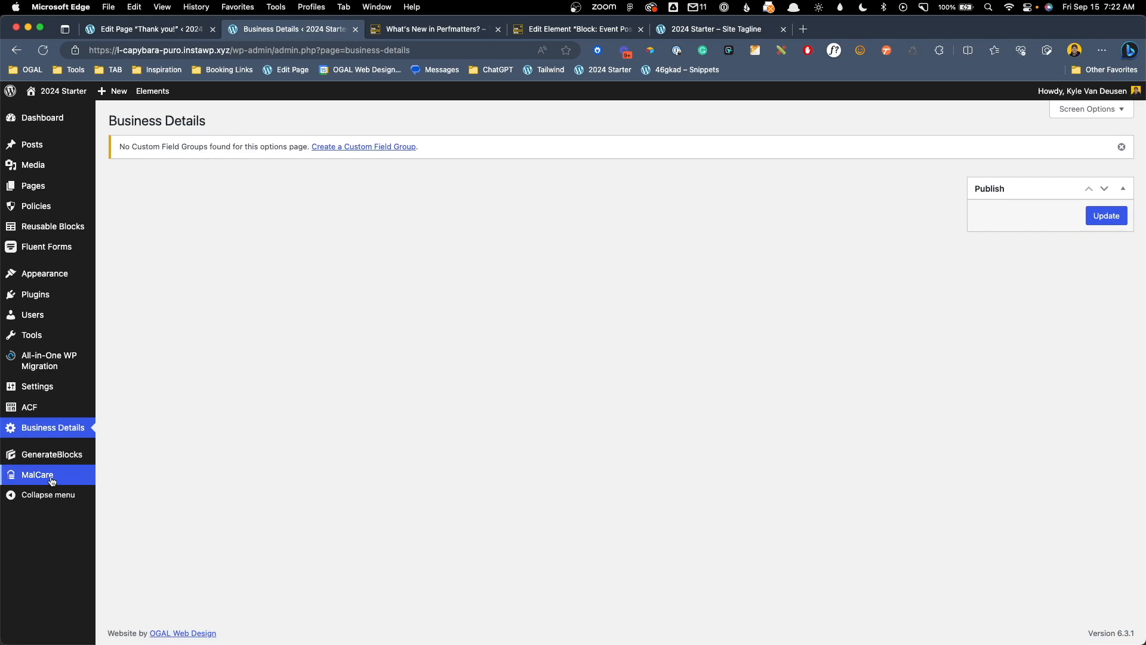
Start a new ACF field group titled 'Business Details'
{"action": "mouse_move", "coordinate": [66, 404]}
{"action": "left_click", "coordinate": [137, 413]}
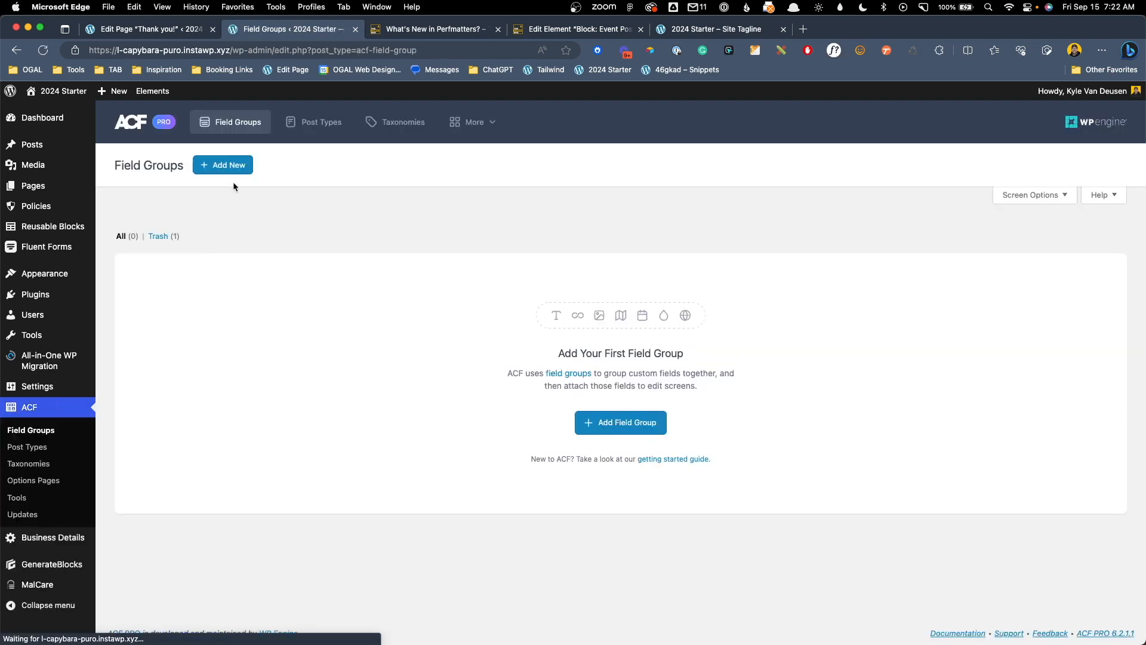
{"action": "left_click", "coordinate": [228, 166]}
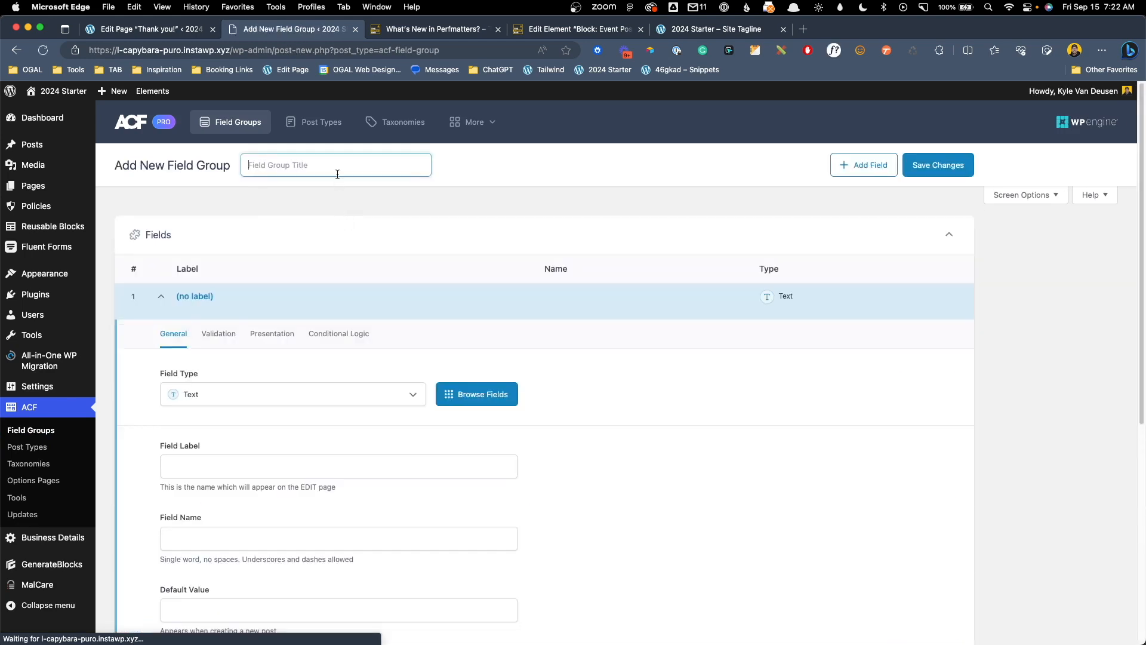
{"action": "left_click", "coordinate": [335, 172]}
{"action": "type", "text": "Business d"}
{"action": "type", "text": "etials"}
{"action": "key", "text": "BackSpace"}
{"action": "key", "text": "BackSpace"}
{"action": "key", "text": "BackSpace"}
{"action": "key", "text": "BackSpace"}
{"action": "type", "text": "ails"}
{"action": "left_click", "coordinate": [369, 260]}
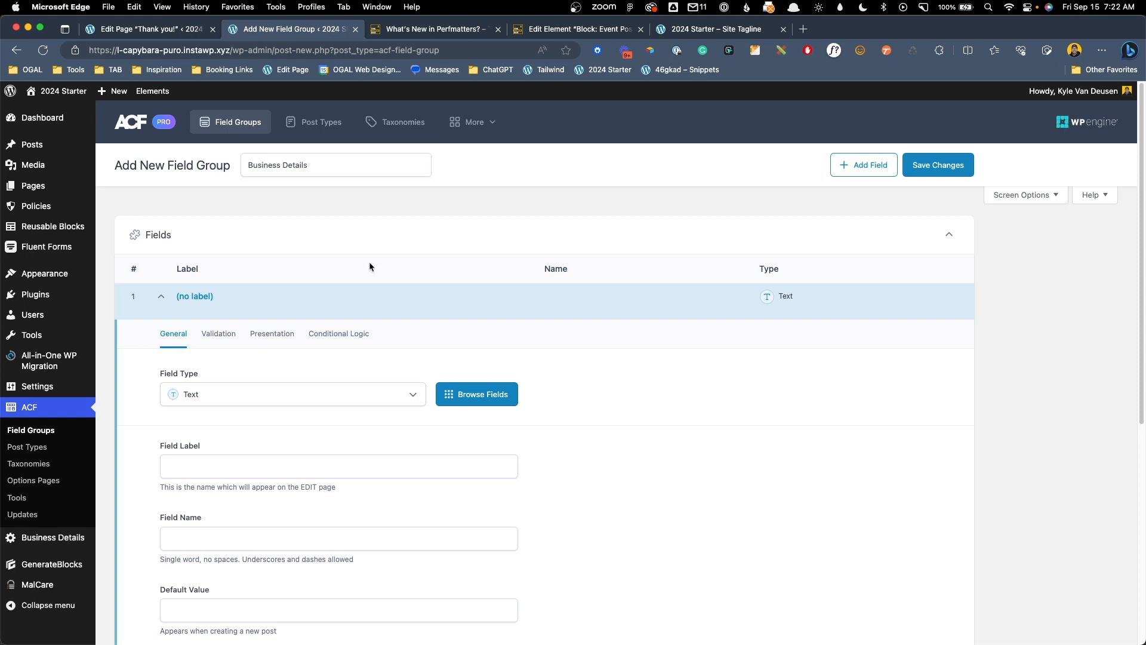
Add 'Company Name' and 'Company Phone' text fields to the group
{"action": "left_click", "coordinate": [214, 455]}
{"action": "type", "text": "Compan"}
{"action": "type", "text": "Name"}
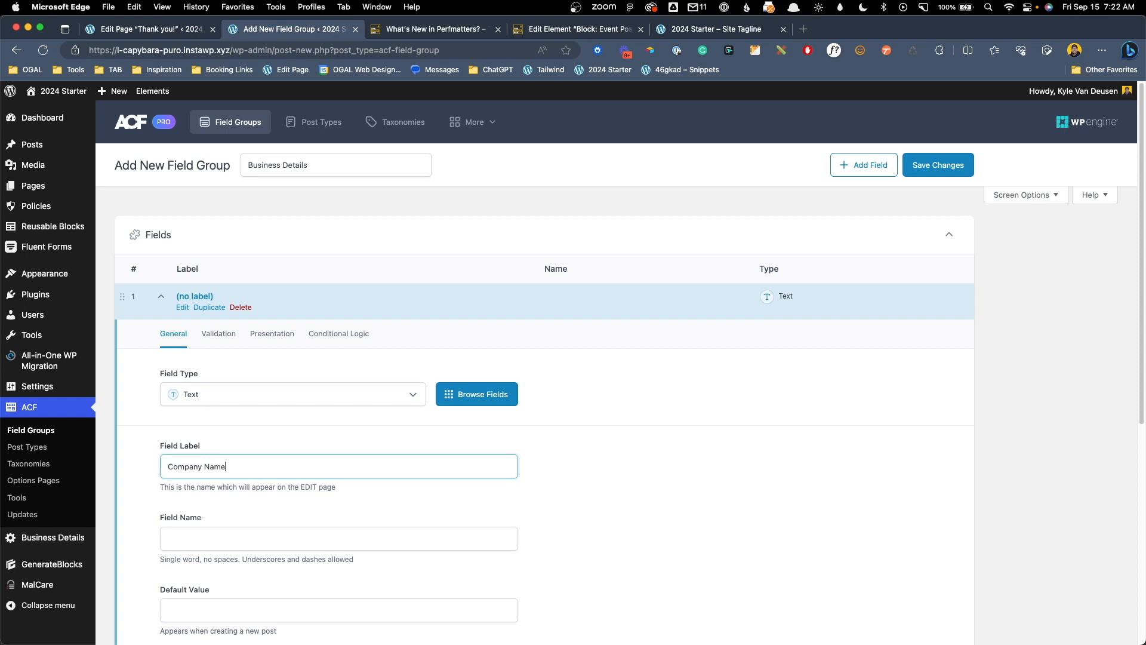
{"action": "scroll", "coordinate": [398, 455], "scroll_direction": "down", "scroll_amount": 10}
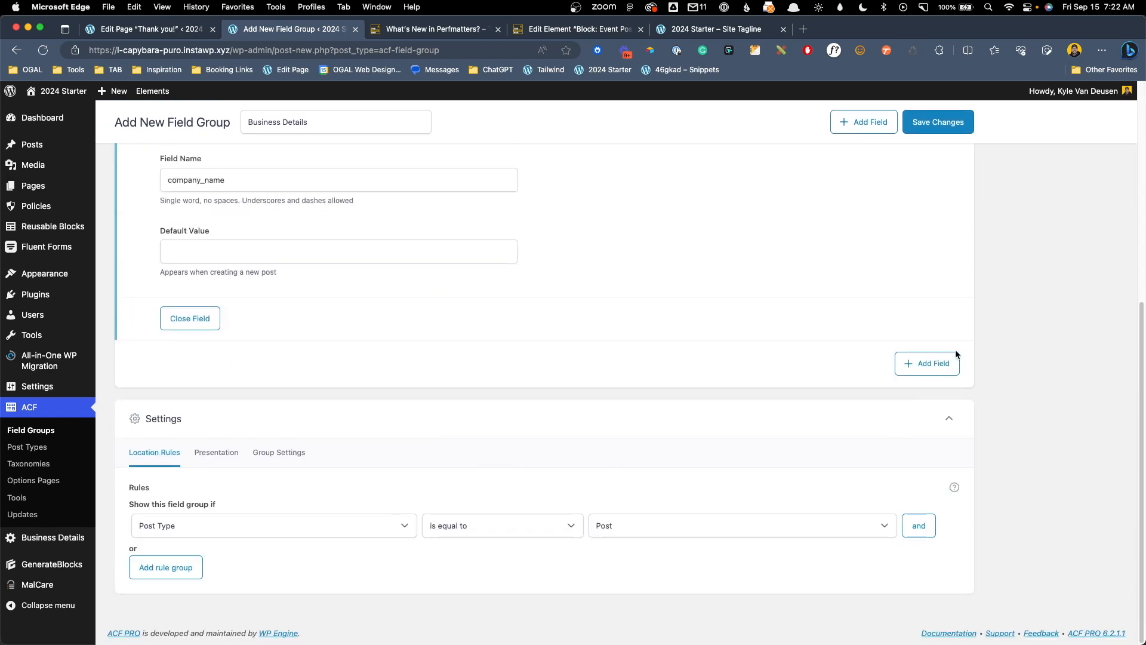
{"action": "left_click", "coordinate": [944, 365]}
{"action": "left_click", "coordinate": [202, 530]}
{"action": "type", "text": "Company Phone"}
Add an Email field labelled 'Company Email' and save the field group
{"action": "scroll", "coordinate": [525, 462], "scroll_direction": "down", "scroll_amount": 1}
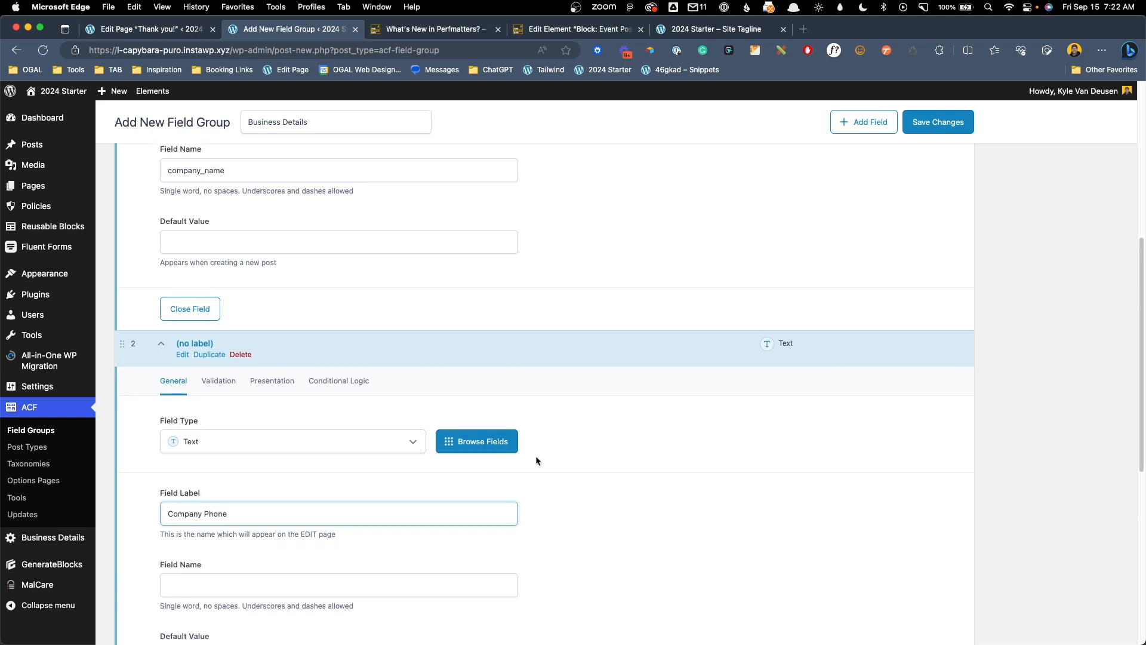
{"action": "scroll", "coordinate": [879, 437], "scroll_direction": "down", "scroll_amount": 2}
{"action": "scroll", "coordinate": [916, 461], "scroll_direction": "down", "scroll_amount": 6}
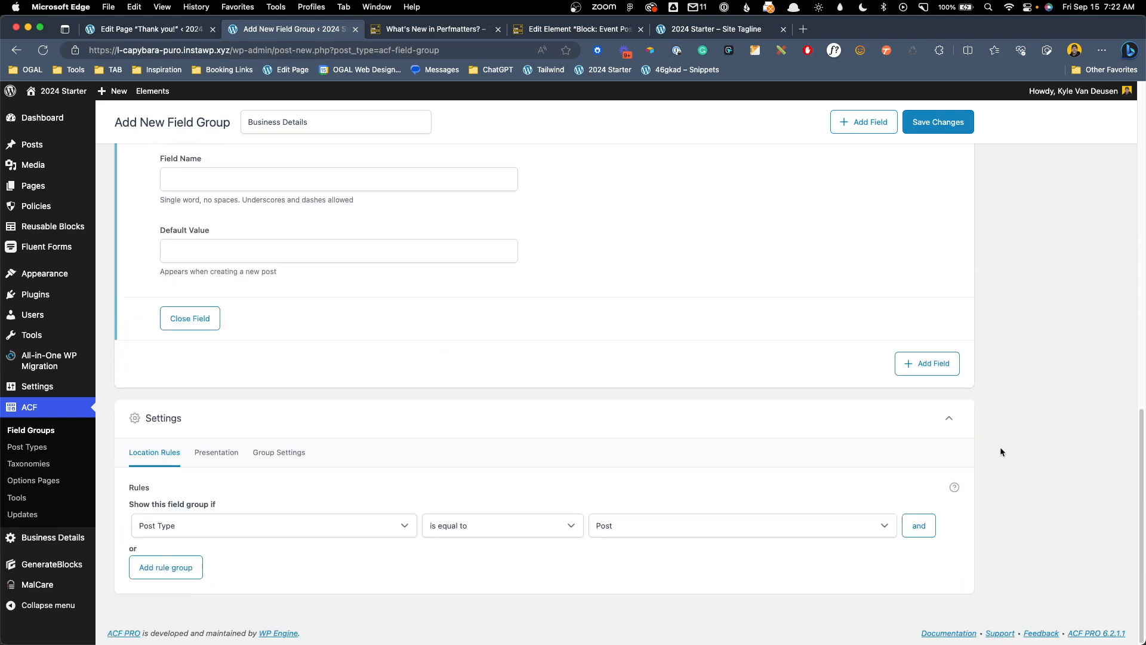
{"action": "left_click", "coordinate": [934, 365]}
{"action": "left_click", "coordinate": [224, 255]}
{"action": "left_click", "coordinate": [220, 533]}
{"action": "type", "text": "Company Mea"}
{"action": "key", "text": "BackSpace"}
{"action": "key", "text": "BackSpace"}
{"action": "key", "text": "BackSpace"}
{"action": "type", "text": "Email"}
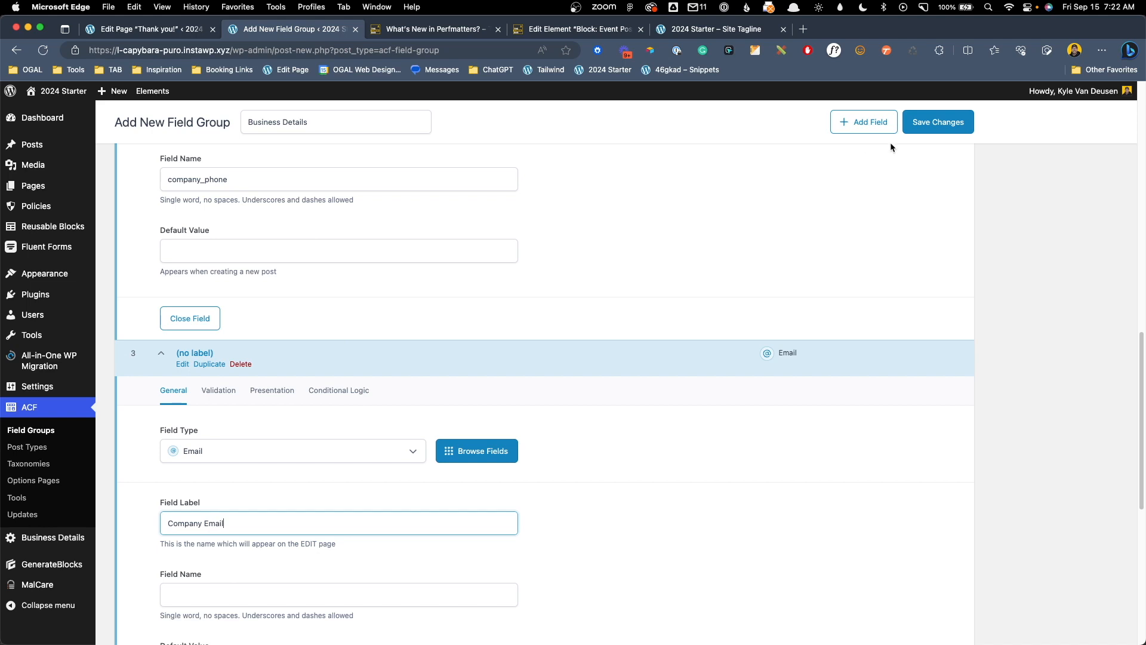
{"action": "left_click", "coordinate": [942, 123]}
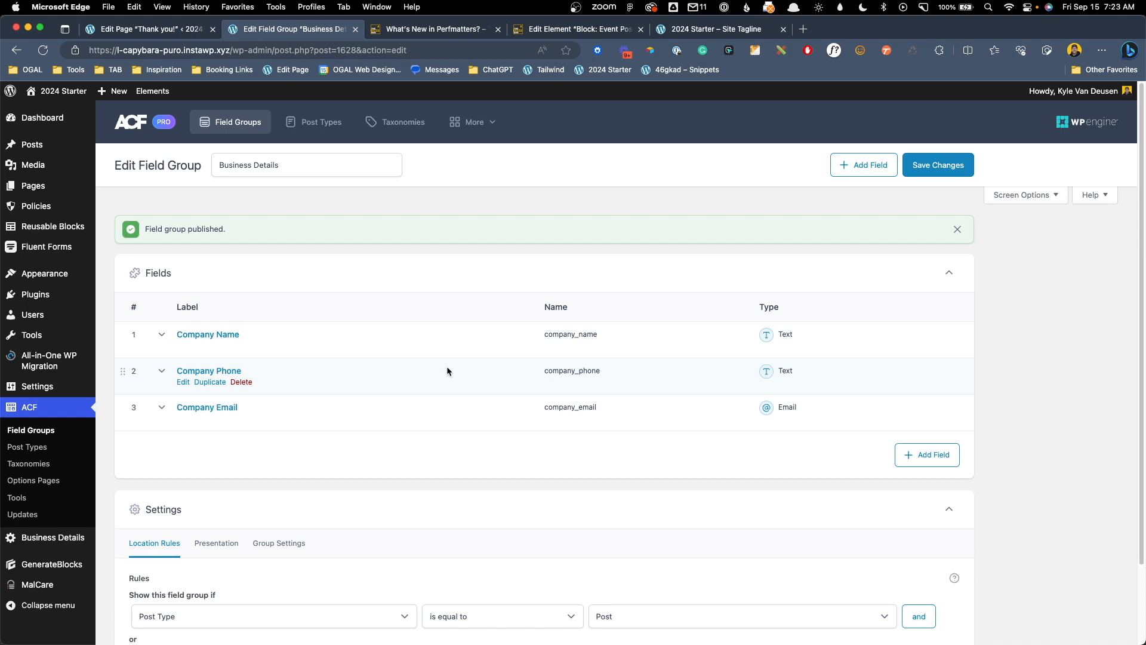
Set the location rule to Options Page equals Business Details, save, and open that options page
{"action": "scroll", "coordinate": [446, 366], "scroll_direction": "down", "scroll_amount": 3}
{"action": "left_click", "coordinate": [289, 525]}
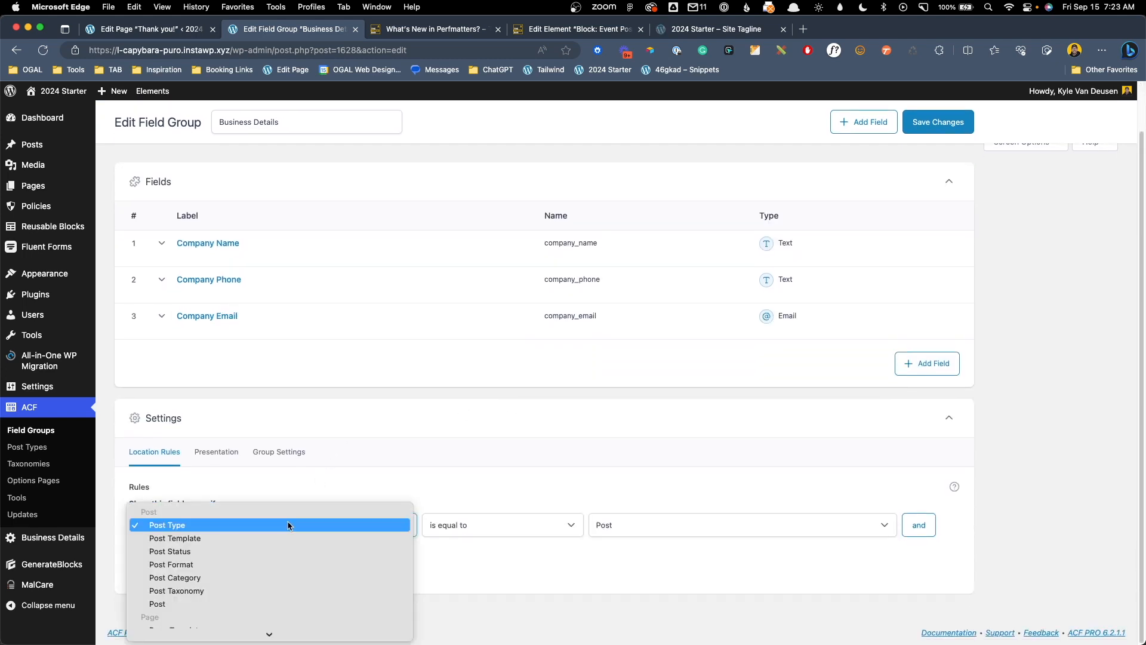
{"action": "scroll", "coordinate": [340, 525], "scroll_direction": "down", "scroll_amount": 5}
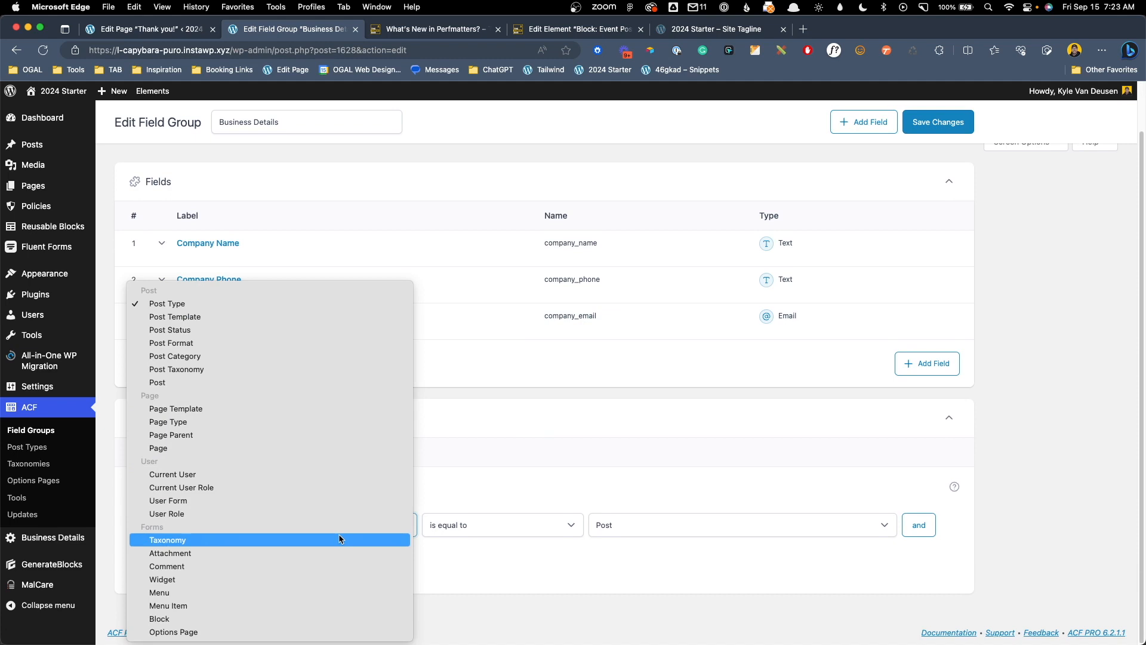
{"action": "left_click", "coordinate": [193, 634]}
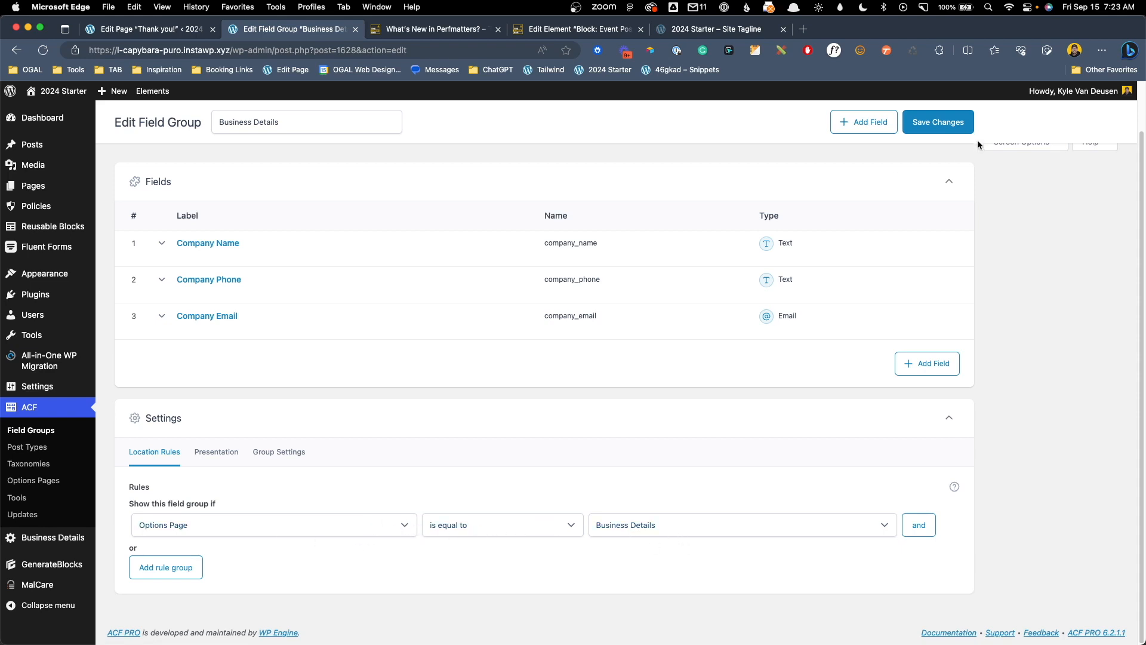
{"action": "left_click", "coordinate": [933, 124]}
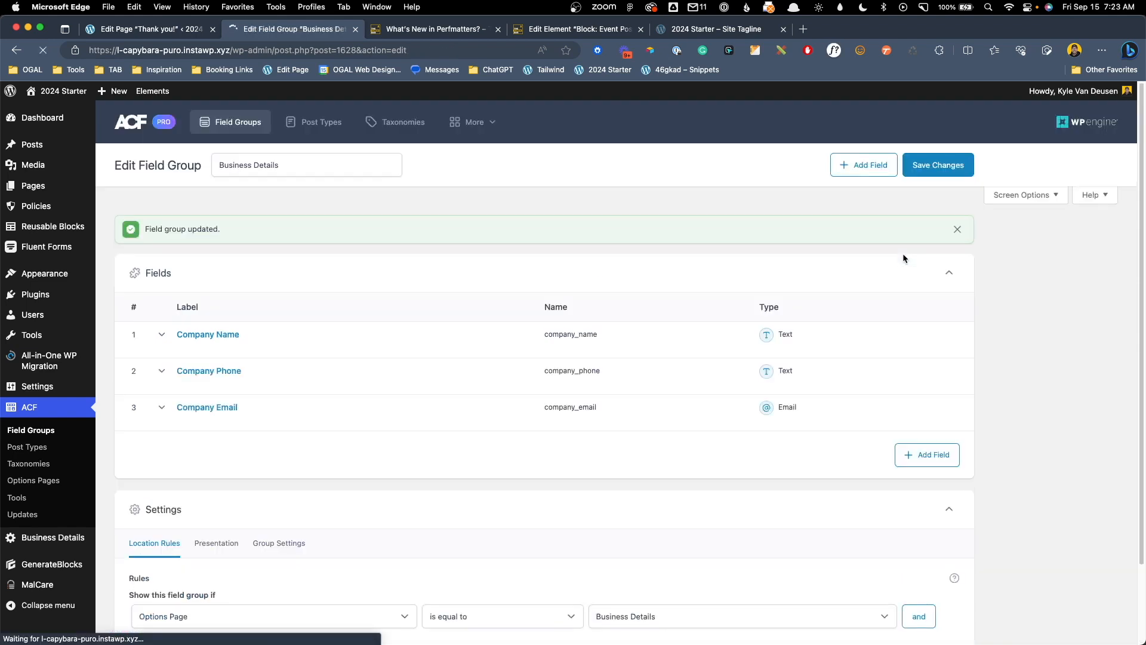
{"action": "left_click", "coordinate": [70, 538]}
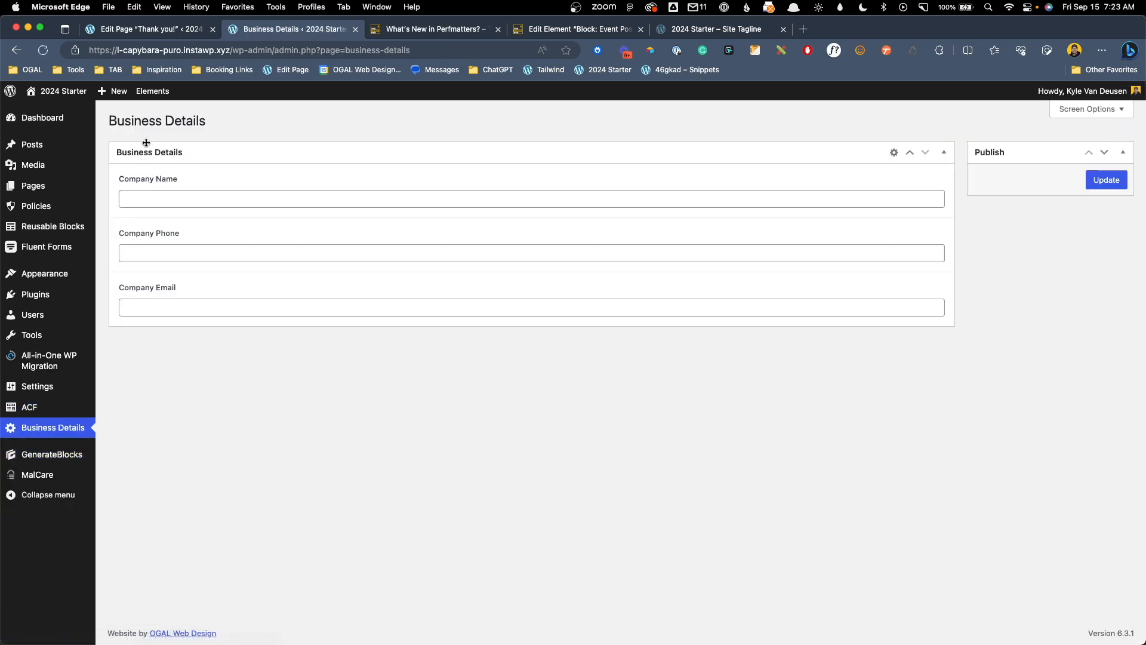
{"action": "left_click", "coordinate": [197, 198]}
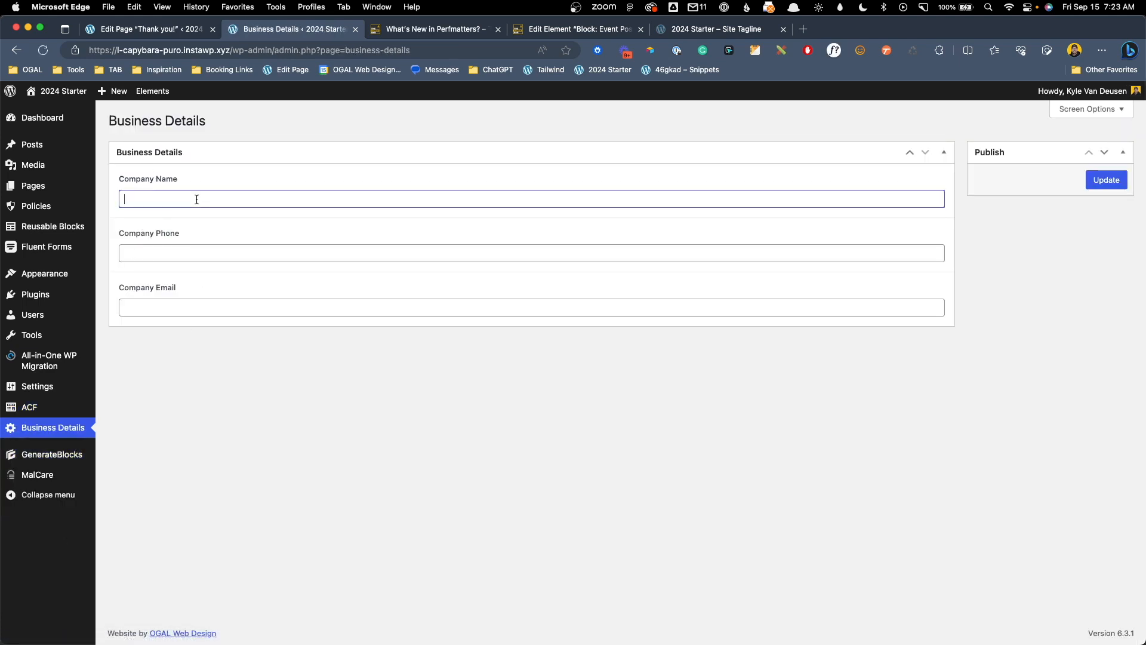
Enter 'ABC Company', the company phone number and the company e-mail, then update the options
{"action": "type", "text": "ABC Company"}
{"action": "key", "text": "Tab"}
{"action": "type", "text": "555-55"}
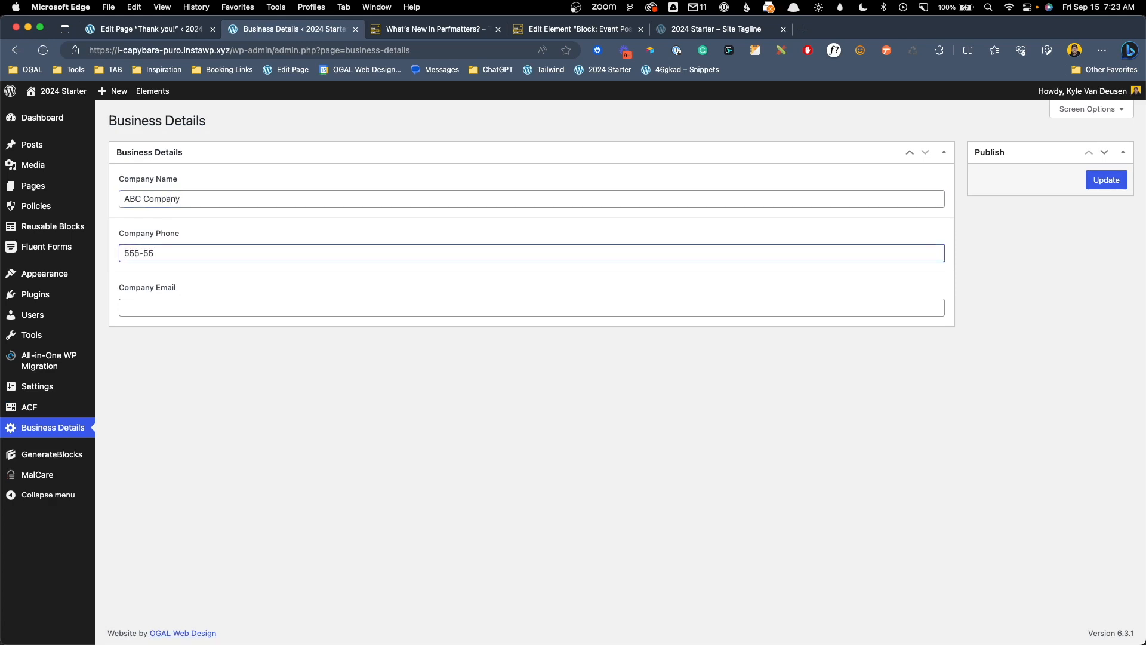
{"action": "type", "text": "5-5555"}
{"action": "key", "text": "Tab"}
{"action": "type", "text": "abc@compnay."}
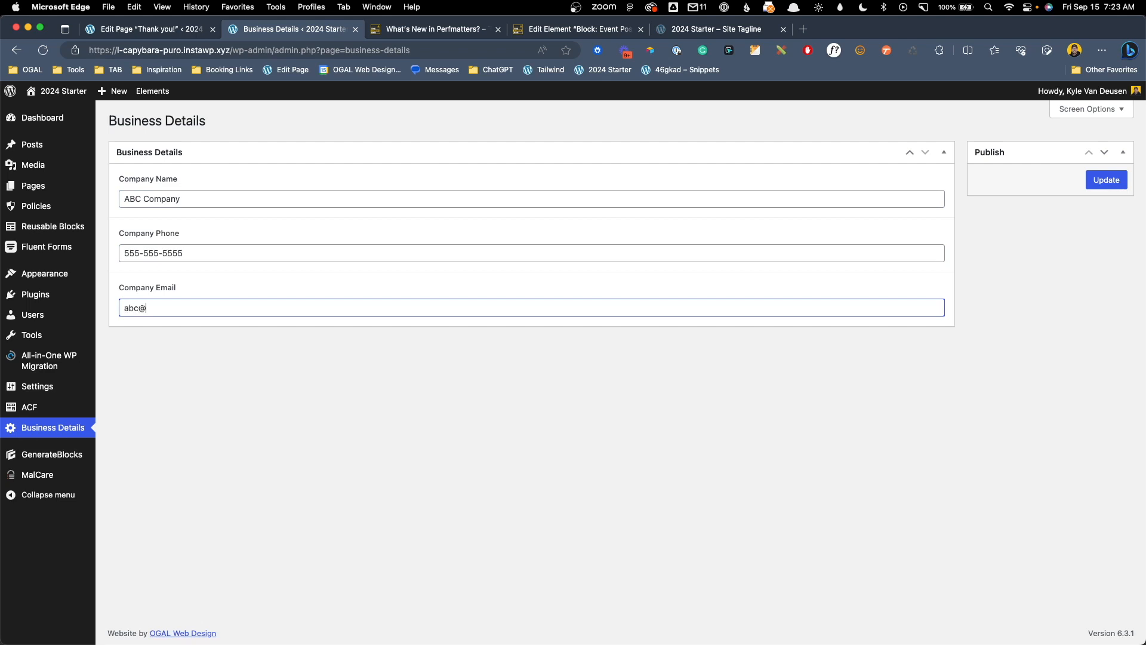
{"action": "key", "text": "BackSpace"}
{"action": "key", "text": "BackSpace"}
{"action": "key", "text": "BackSpace"}
{"action": "key", "text": "BackSpace"}
{"action": "type", "text": "any.com"}
{"action": "left_click", "coordinate": [1107, 187]}
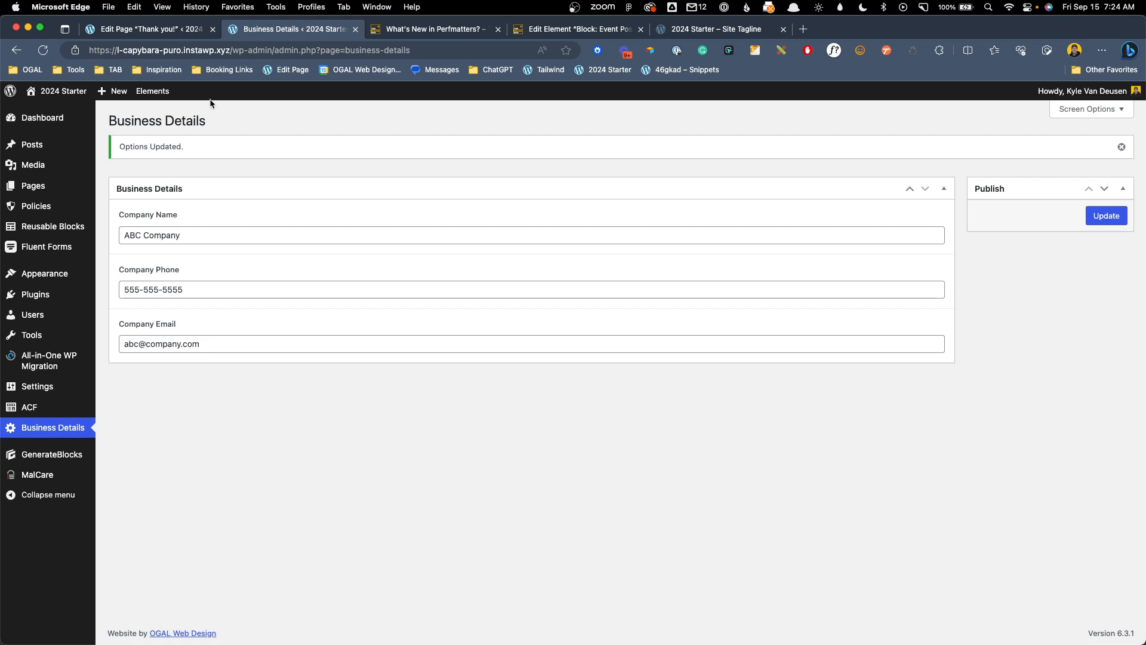
{"action": "left_click", "coordinate": [157, 94]}
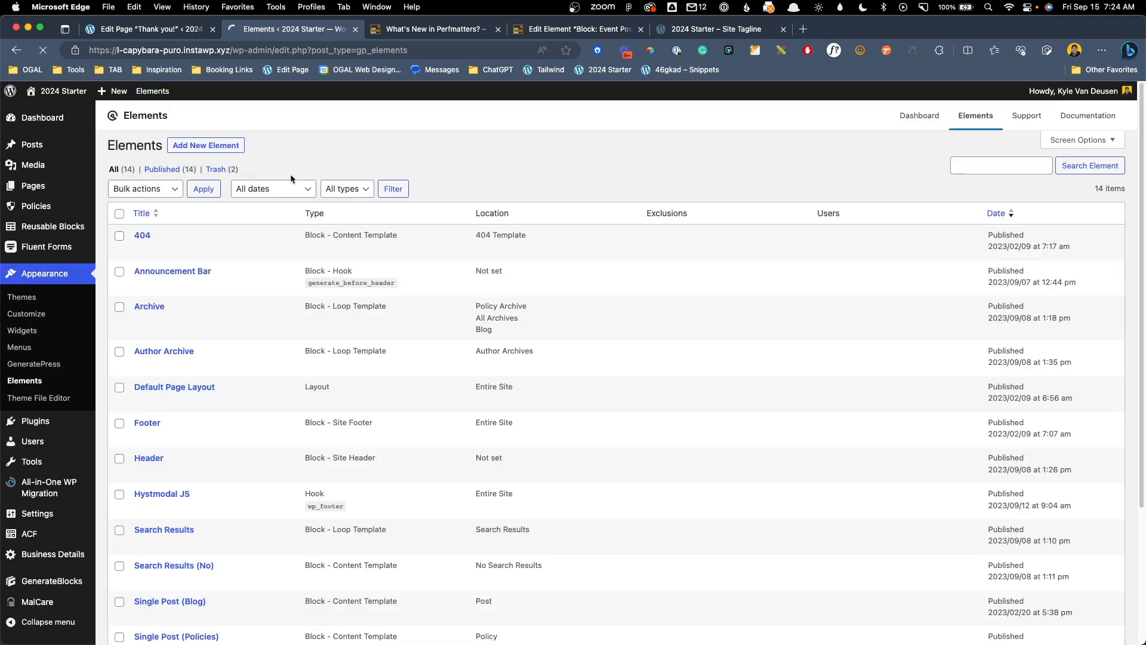
Open the Footer element, inspect its copyright and contact text, and save it
{"action": "scroll", "coordinate": [280, 255], "scroll_direction": "down", "scroll_amount": 3}
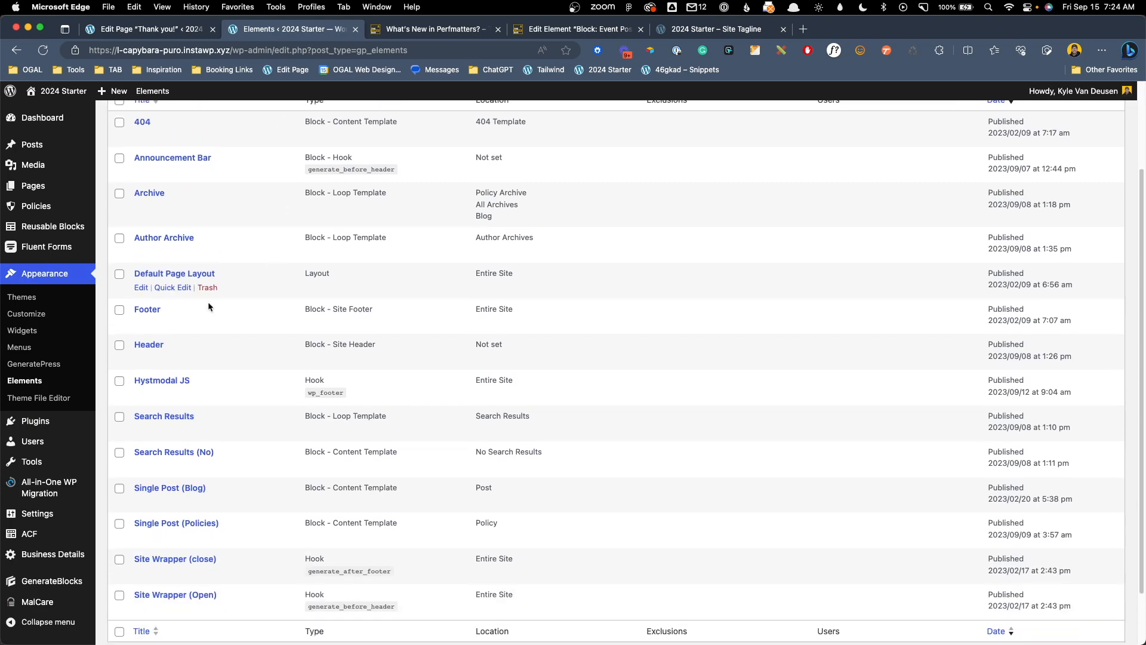
{"action": "left_click", "coordinate": [140, 323]}
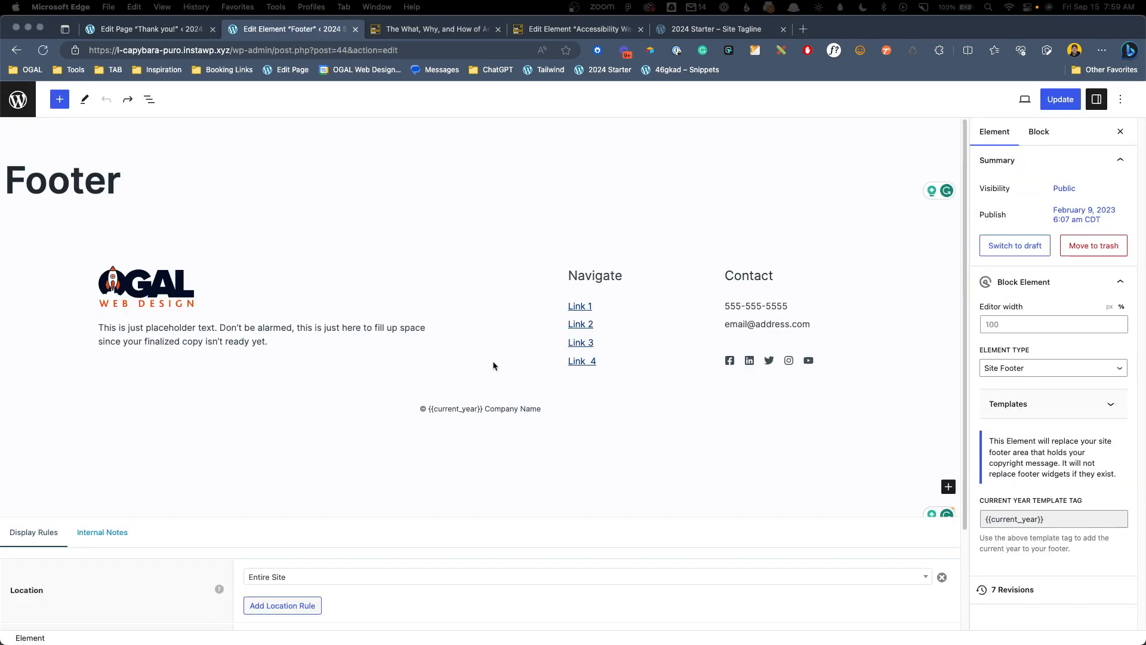
{"action": "left_click", "coordinate": [494, 411]}
{"action": "left_click", "coordinate": [490, 410]}
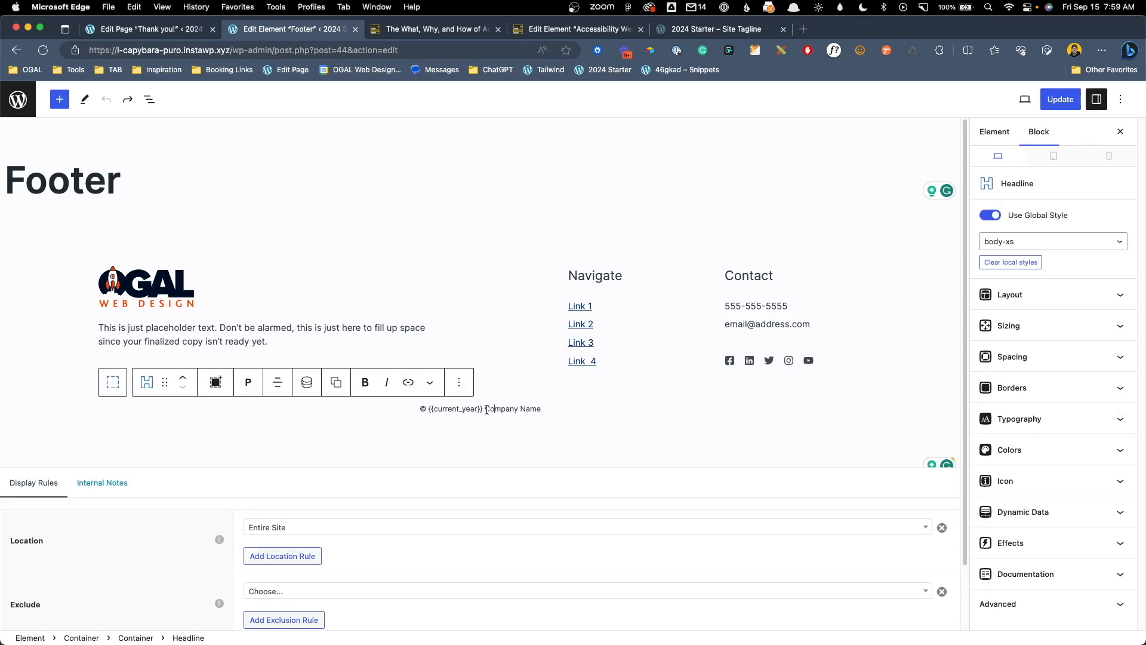
{"action": "left_click_drag", "start_coordinate": [485, 409], "coordinate": [549, 410]}
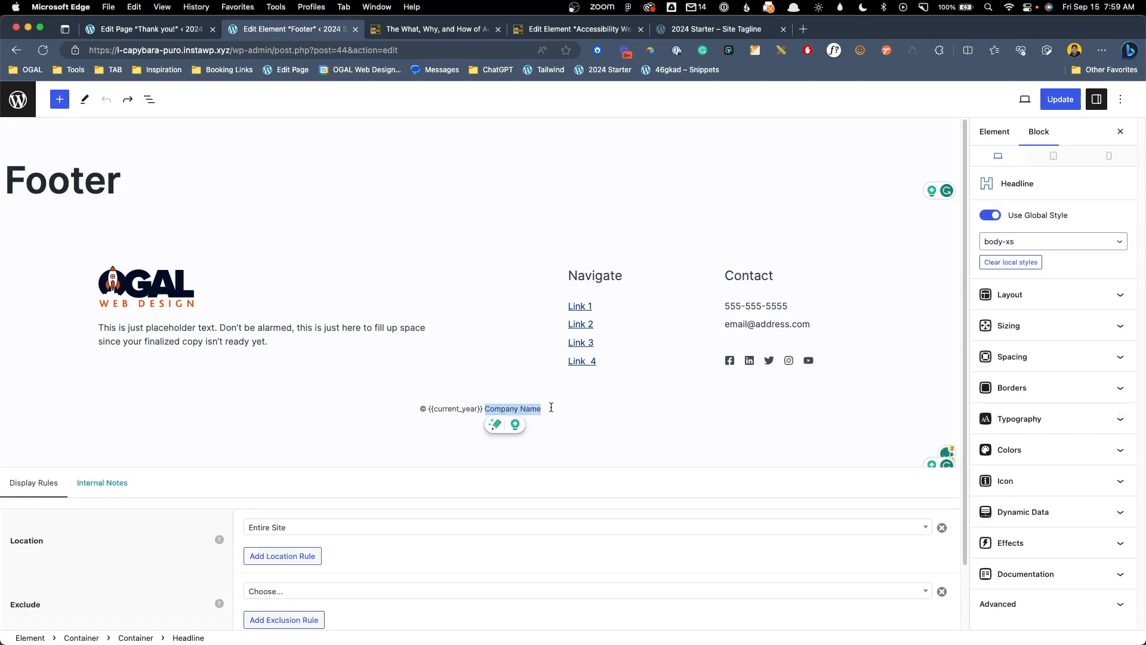
{"action": "left_click", "coordinate": [536, 410]}
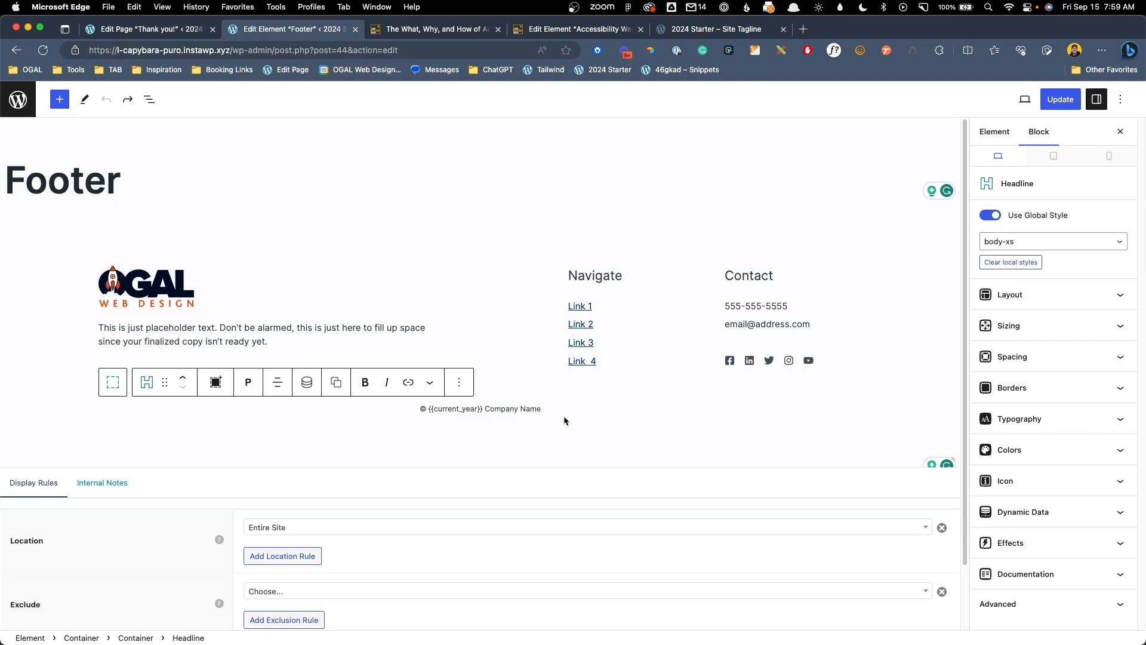
{"action": "left_click_drag", "start_coordinate": [724, 306], "coordinate": [822, 323]}
{"action": "left_click", "coordinate": [823, 323]}
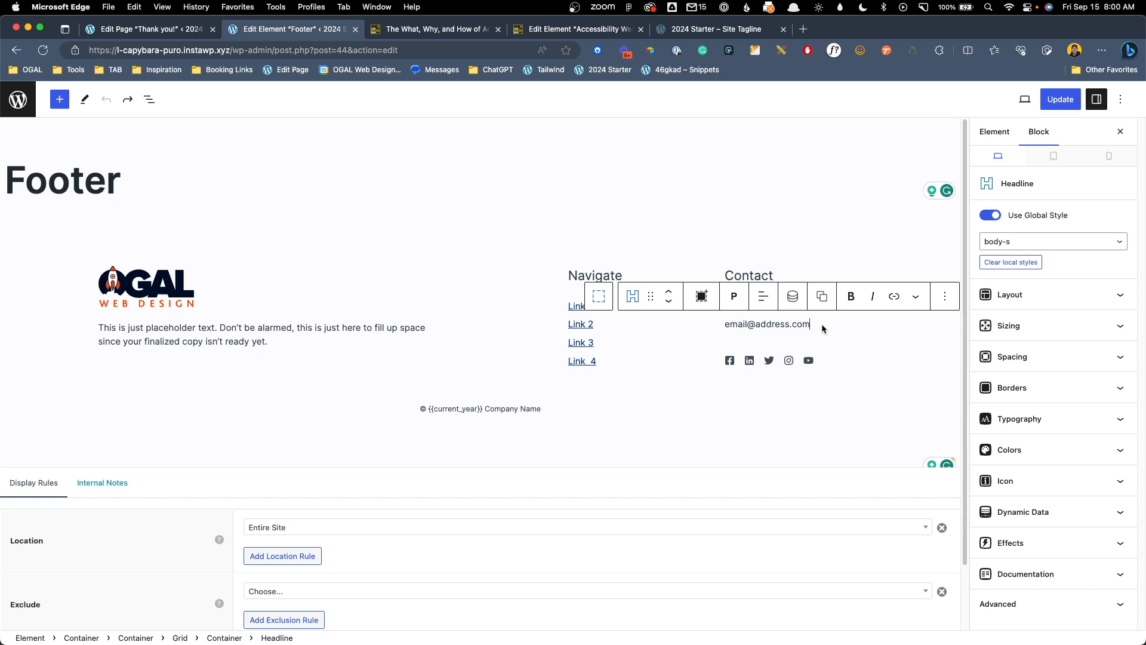
{"action": "key", "text": "super+s"}
Replace 'Company Name' in the copyright line with {{theme.company_name}}
{"action": "left_click", "coordinate": [682, 418]}
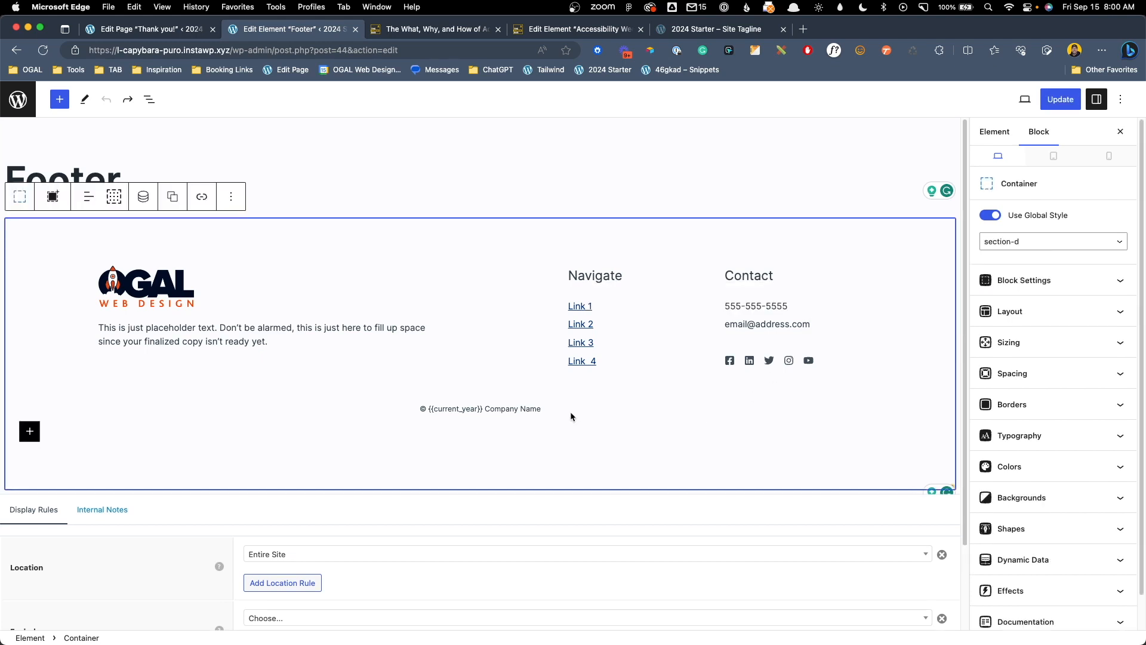
{"action": "left_click", "coordinate": [517, 411]}
{"action": "left_click_drag", "start_coordinate": [487, 408], "coordinate": [546, 410]}
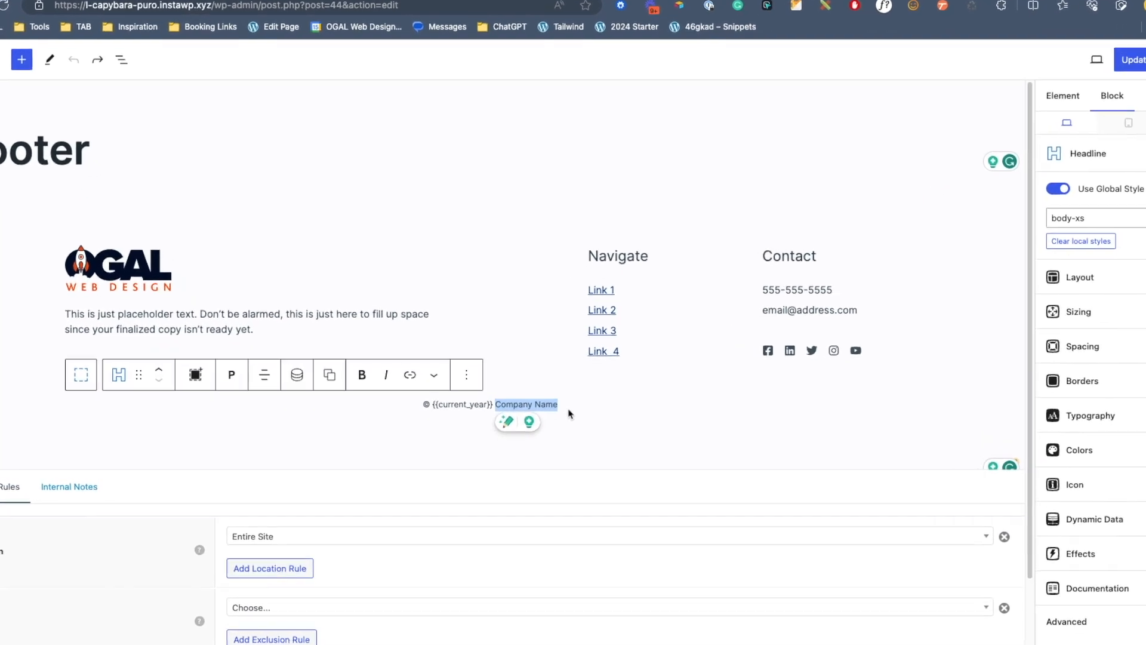
{"action": "type", "text": "{{"}
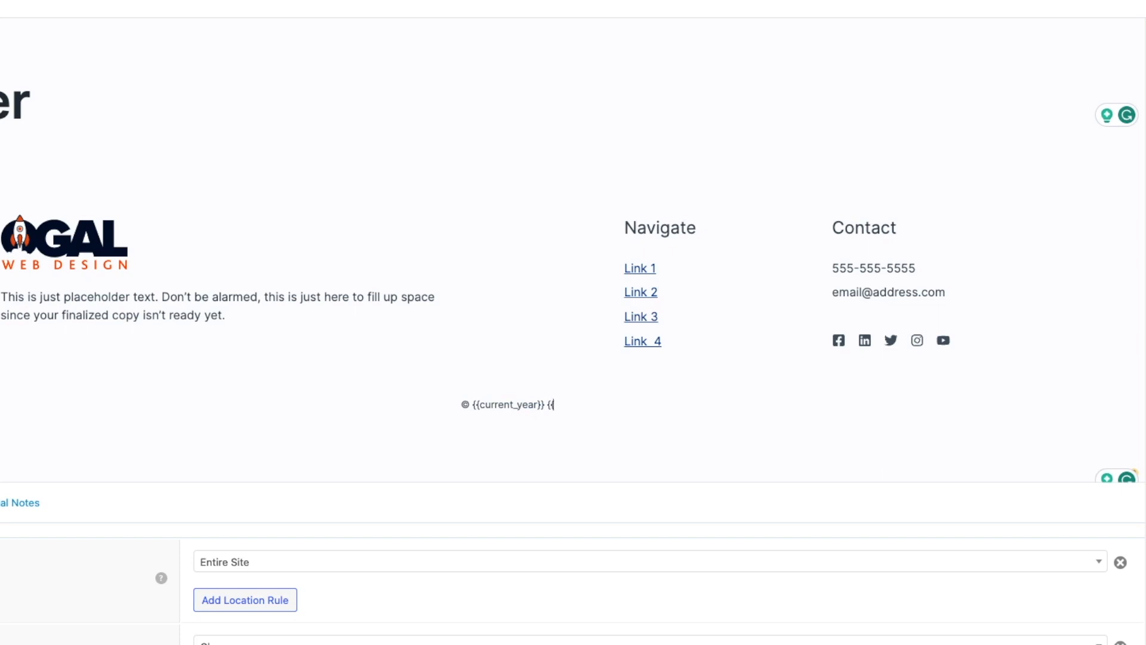
{"action": "type", "text": "theme."}
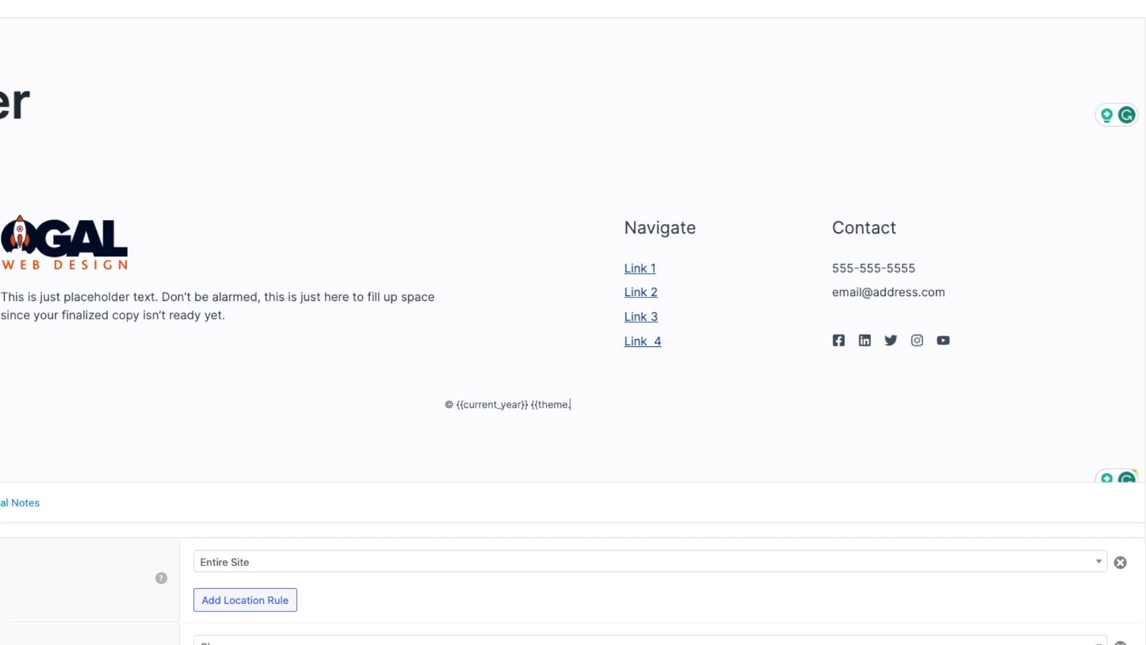
{"action": "type", "text": "company_name}}"}
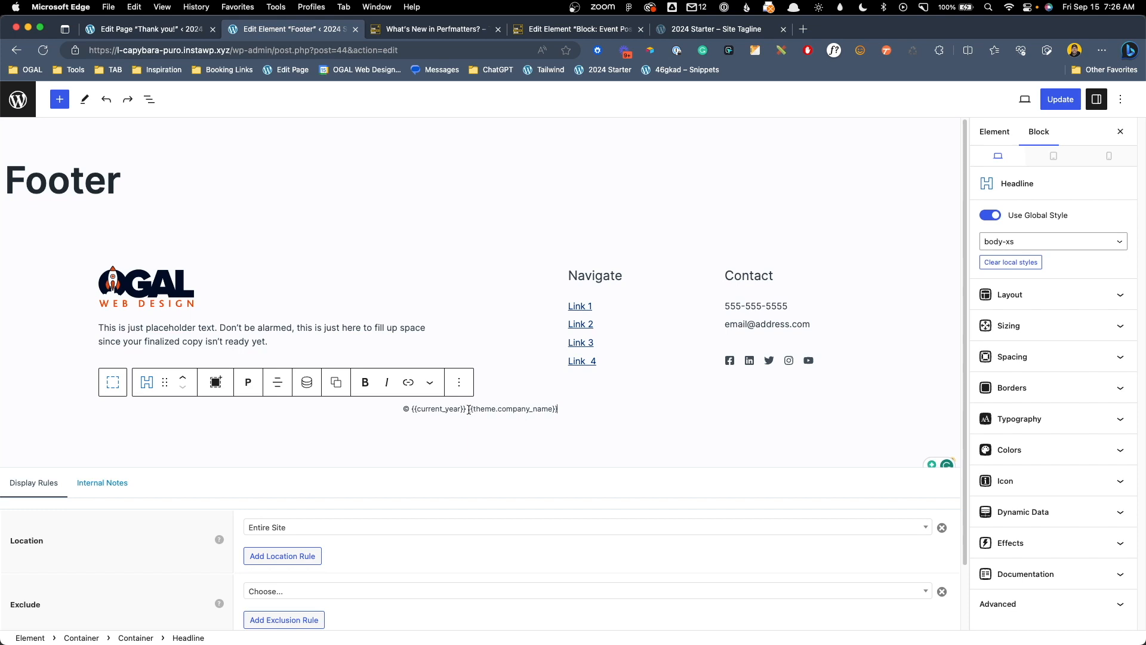
{"action": "left_click_drag", "start_coordinate": [469, 410], "coordinate": [578, 411]}
Replace the footer phone number with {{theme.company_phone}}
{"action": "left_click", "coordinate": [579, 416]}
{"action": "double_click", "coordinate": [735, 305]}
{"action": "left_click", "coordinate": [735, 304]}
{"action": "triple_click", "coordinate": [746, 324]}
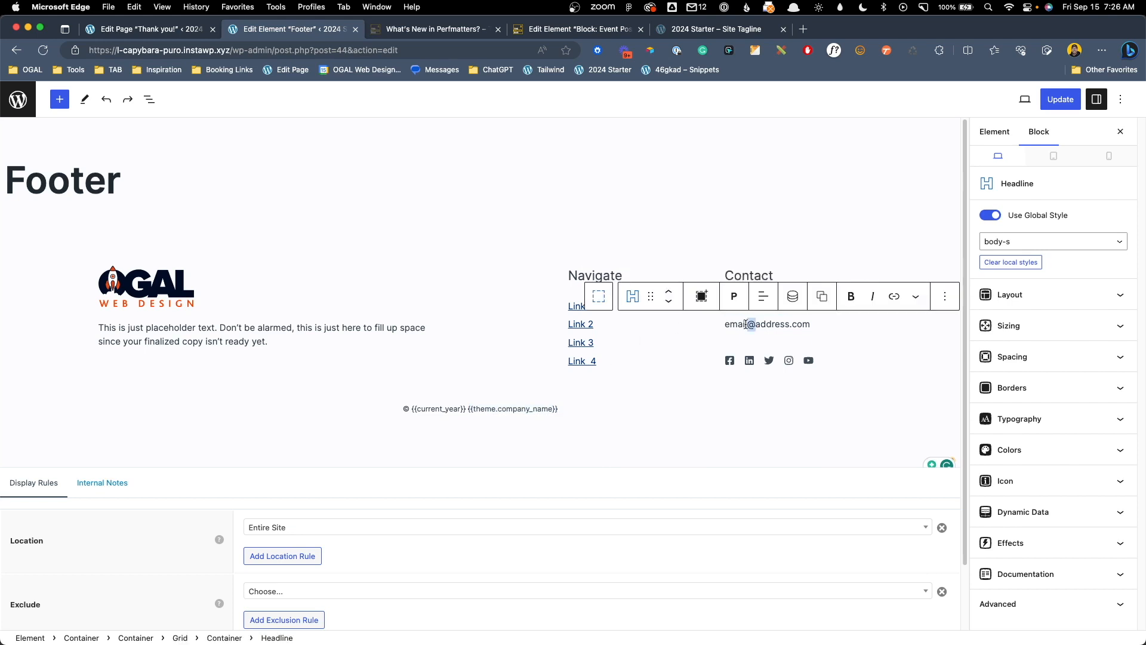
{"action": "triple_click", "coordinate": [744, 305]}
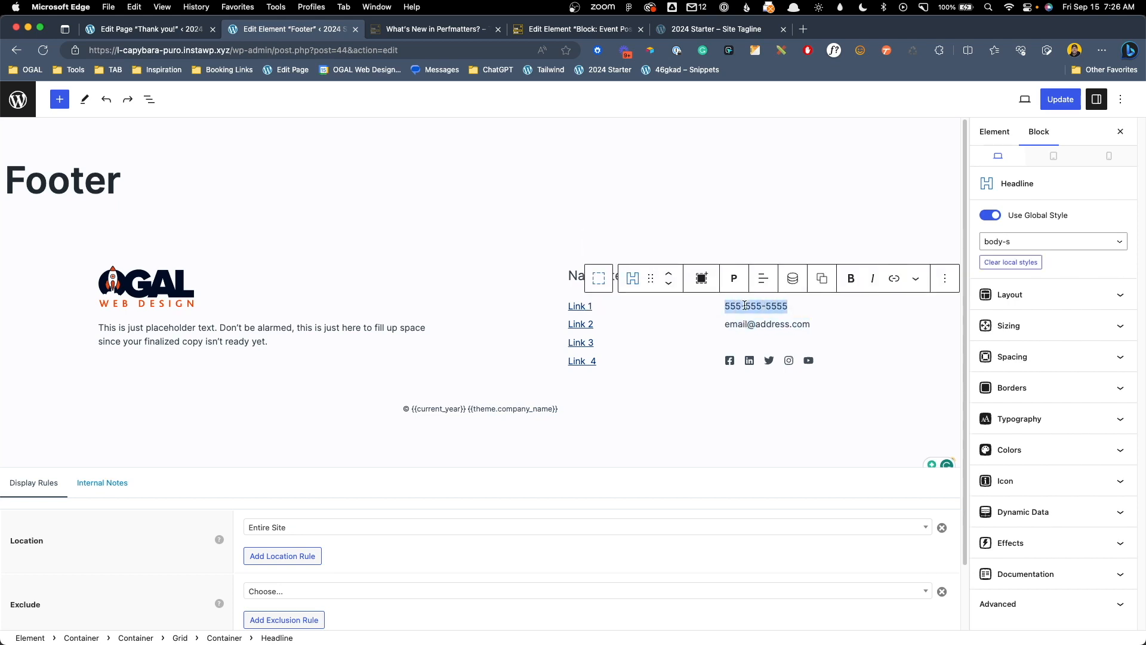
{"action": "type", "text": "{{"}
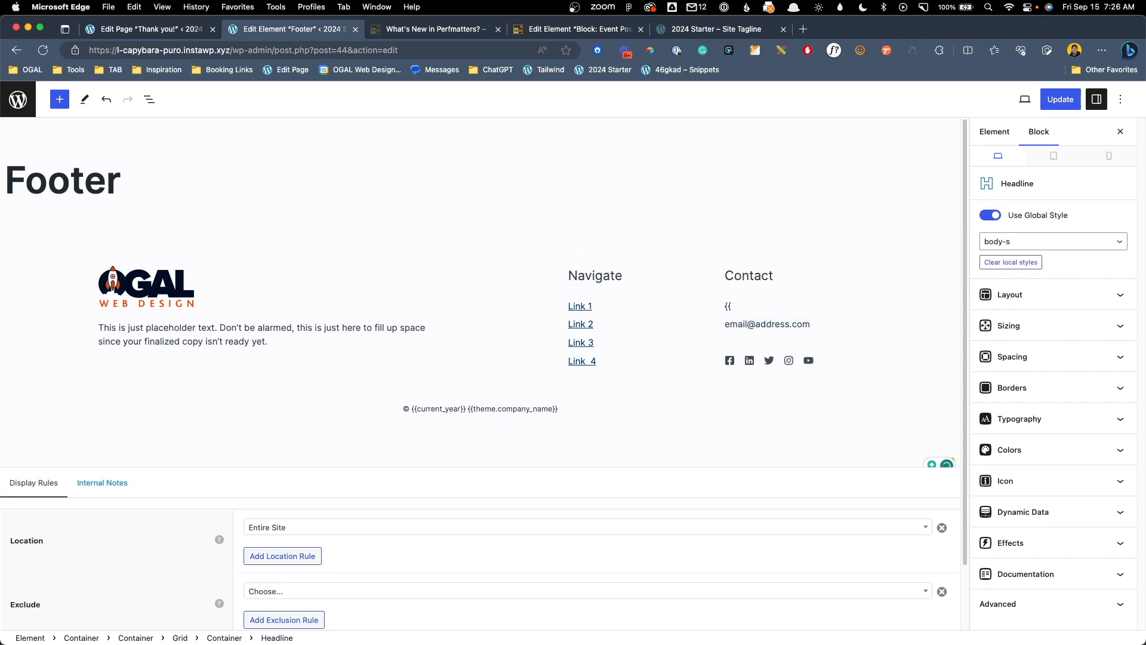
{"action": "type", "text": "theme.company_phone}}"}
Replace the footer e-mail line with {{theme.company_email}}
{"action": "triple_click", "coordinate": [754, 328]}
{"action": "type", "text": "{{"}
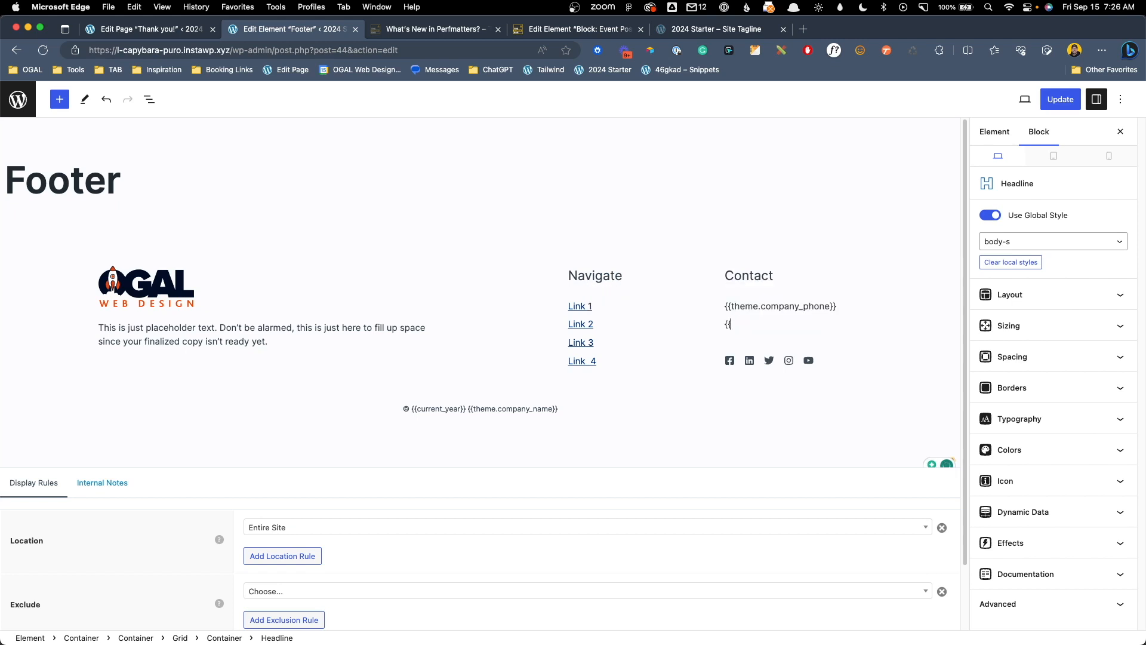
{"action": "type", "text": "theme.company_email}}"}
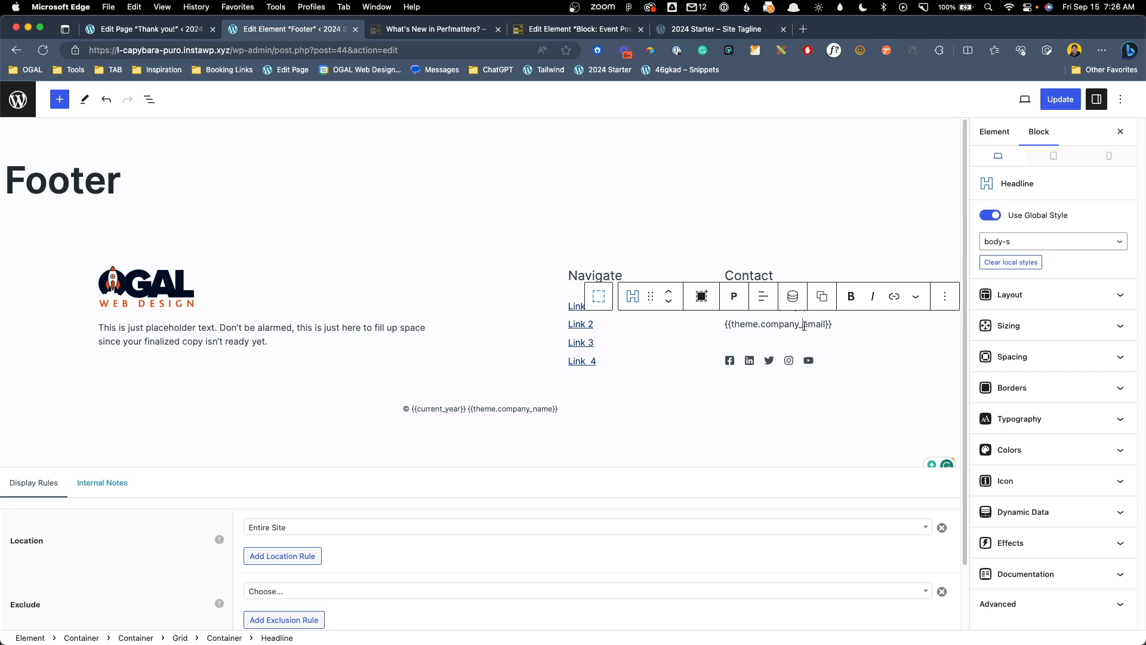
{"action": "triple_click", "coordinate": [805, 325]}
{"action": "key", "text": "super+c"}
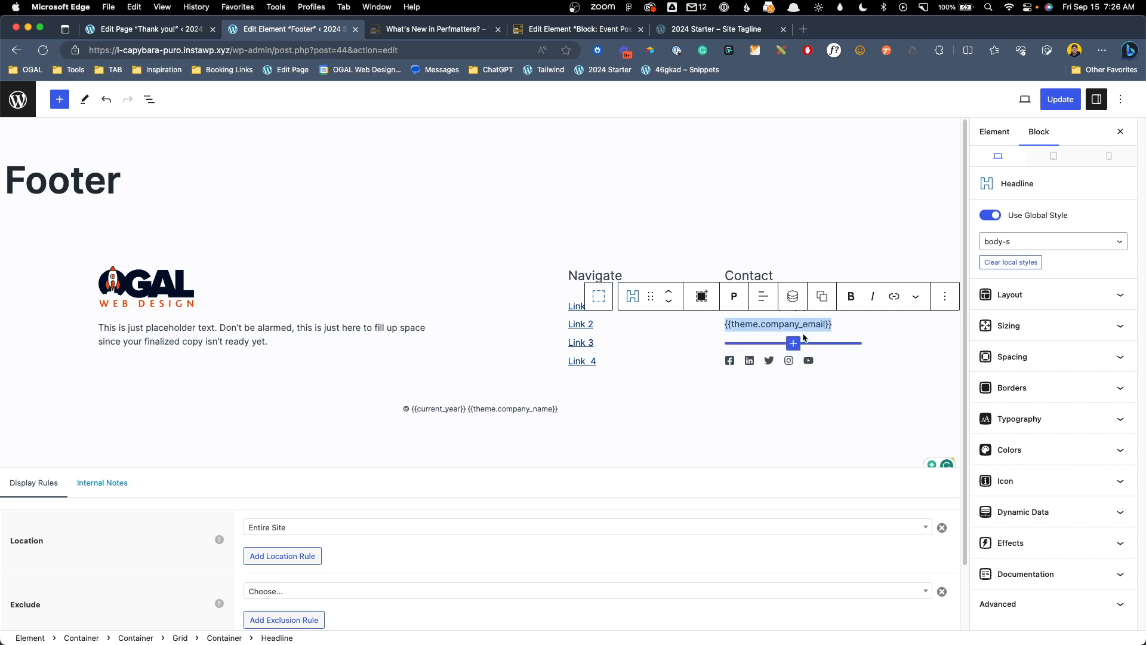
{"action": "left_click", "coordinate": [892, 297]}
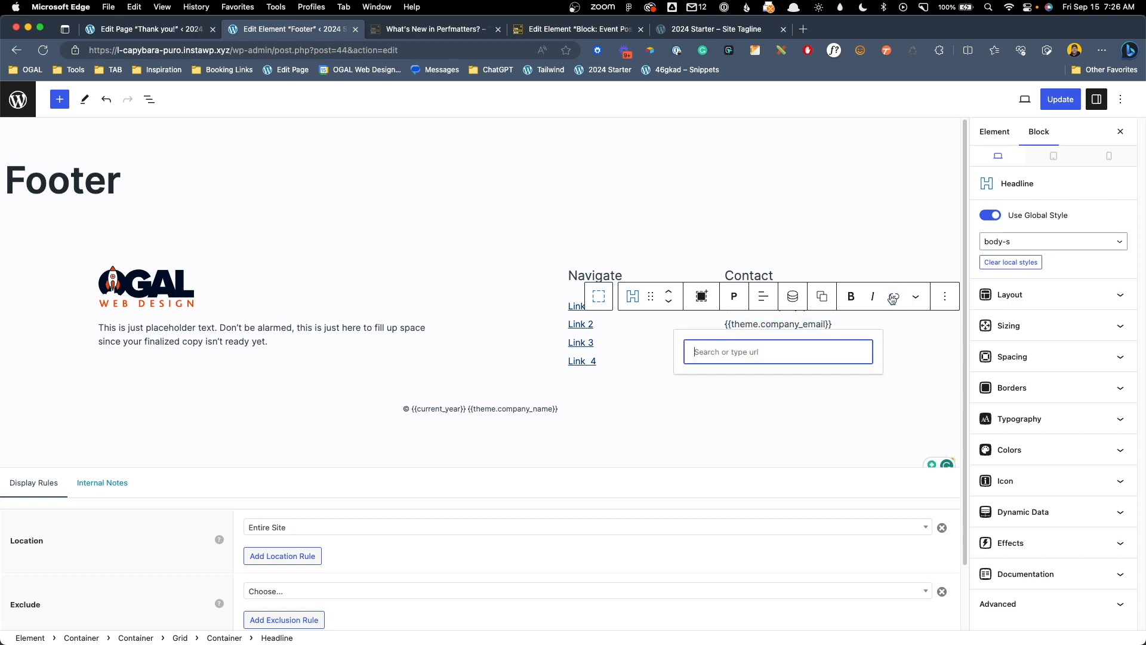
Link the e-mail with mailto:{{theme.company_email}} and the phone with tel:{{theme.company_phone}}
{"action": "type", "text": "mailto:"}
{"action": "key", "text": "super+v"}
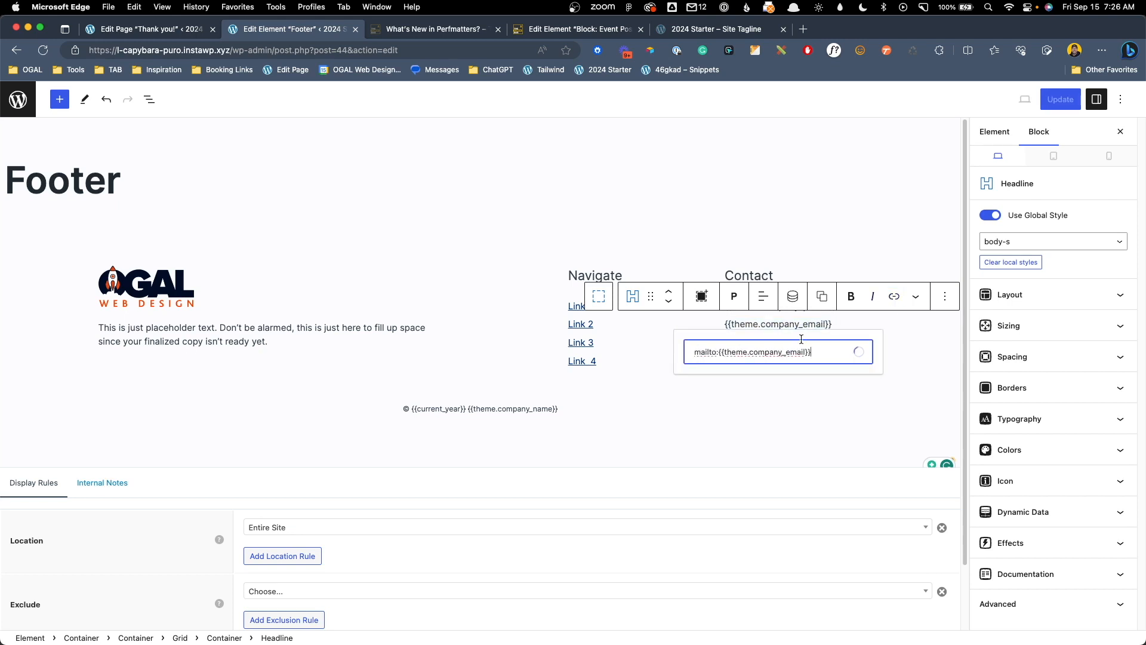
{"action": "key", "text": "Return"}
{"action": "left_click", "coordinate": [781, 305]}
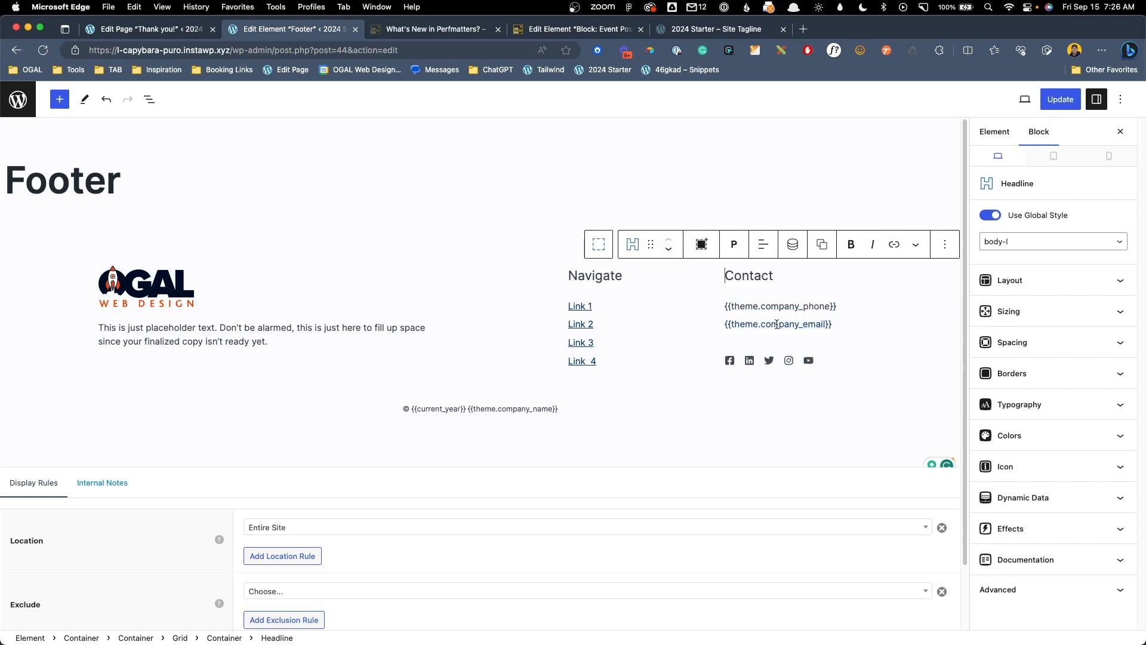
{"action": "triple_click", "coordinate": [781, 305]}
{"action": "key", "text": "super+c"}
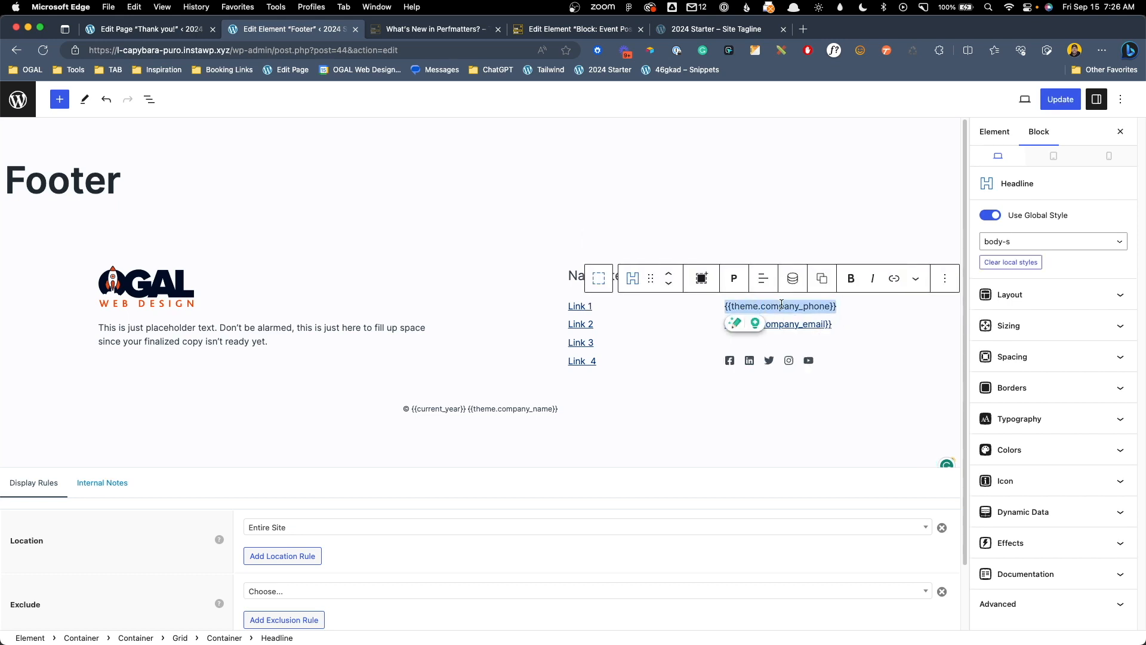
{"action": "left_click", "coordinate": [893, 278]}
{"action": "type", "text": "tel:"}
{"action": "key", "text": "super+v"}
{"action": "key", "text": "Return"}
Update the Footer element and load the 2024 Starter front end in another tab
{"action": "left_click", "coordinate": [1060, 99]}
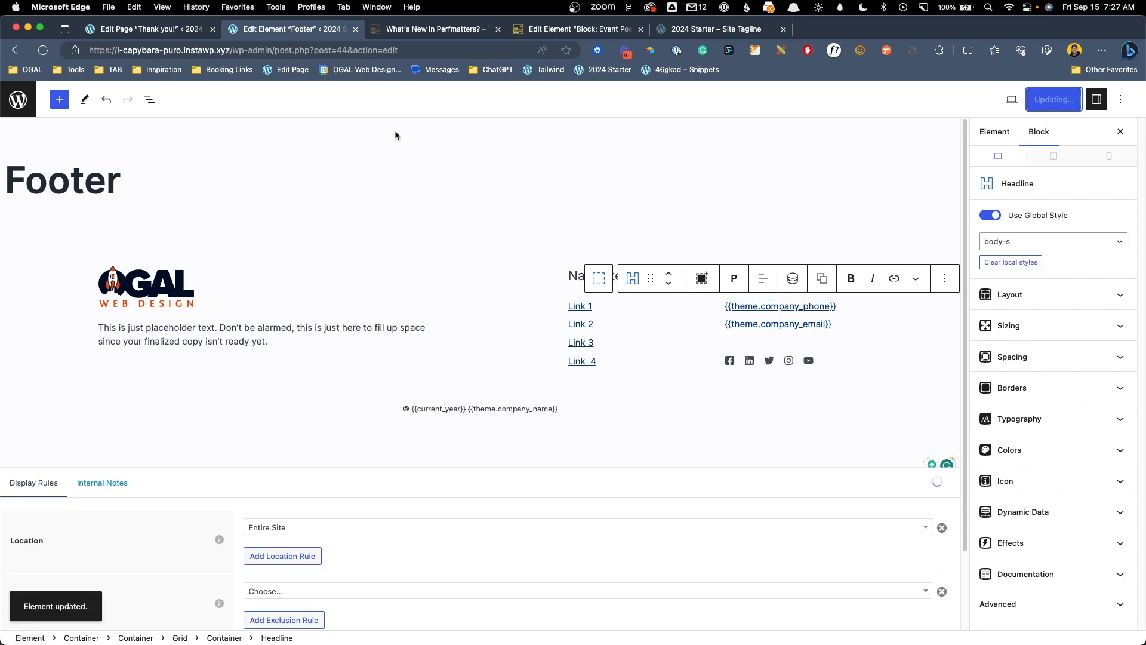
{"action": "left_click", "coordinate": [233, 50]}
{"action": "left_click", "coordinate": [376, 30]}
{"action": "left_click", "coordinate": [346, 54]}
{"action": "type", "text": "https://l-capybara-puro.instawp.xyz/"}
{"action": "key", "text": "Return"}
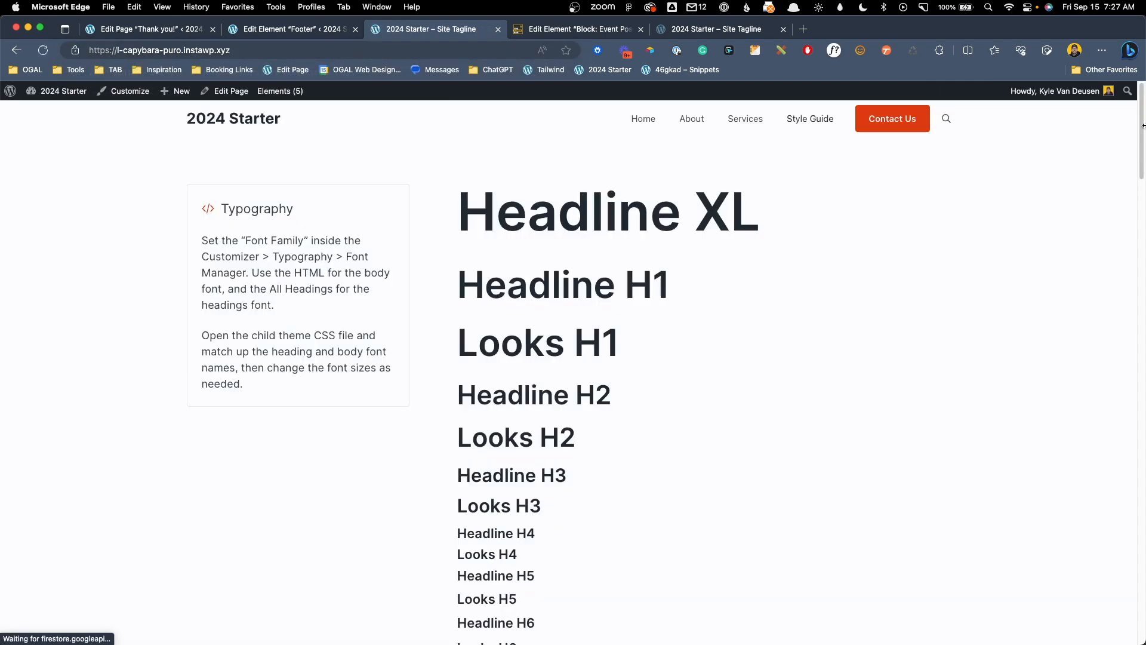
Check the footer's phone number and e-mail on the front end, then go to the Dashboard
{"action": "left_click_drag", "start_coordinate": [1142, 116], "coordinate": [1144, 602]}
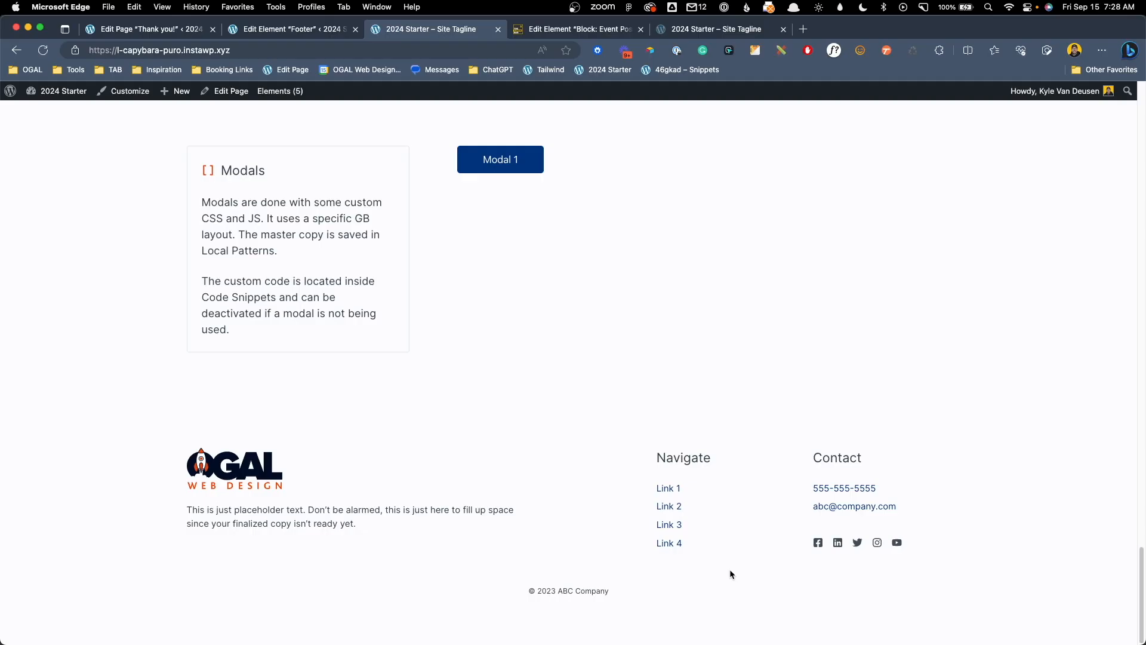
{"action": "mouse_move", "coordinate": [57, 91]}
{"action": "left_click", "coordinate": [49, 128]}
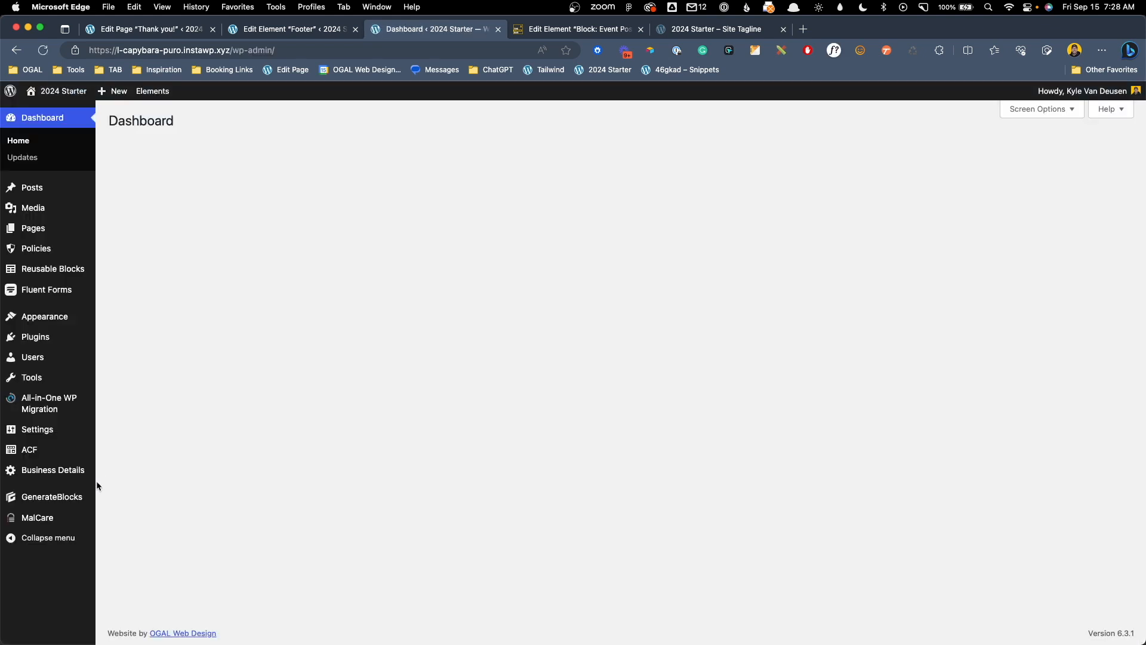
Add 'abc' to the Company Email domain on the Business Details page and update
{"action": "left_click", "coordinate": [73, 471]}
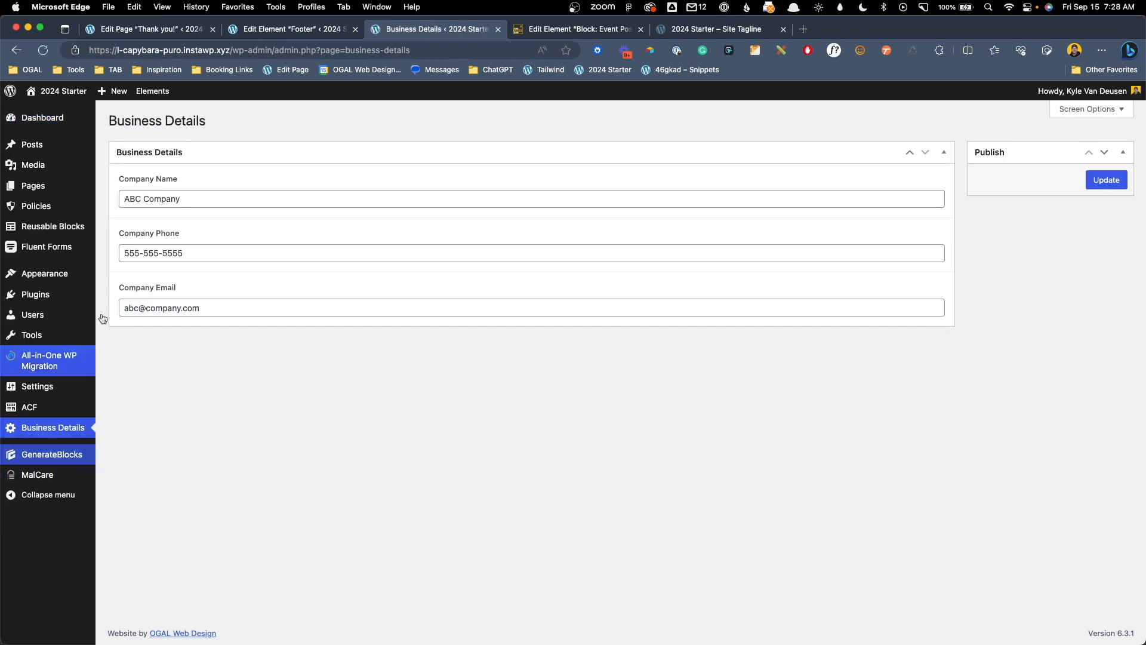
{"action": "left_click", "coordinate": [143, 309]}
{"action": "type", "text": "abc"}
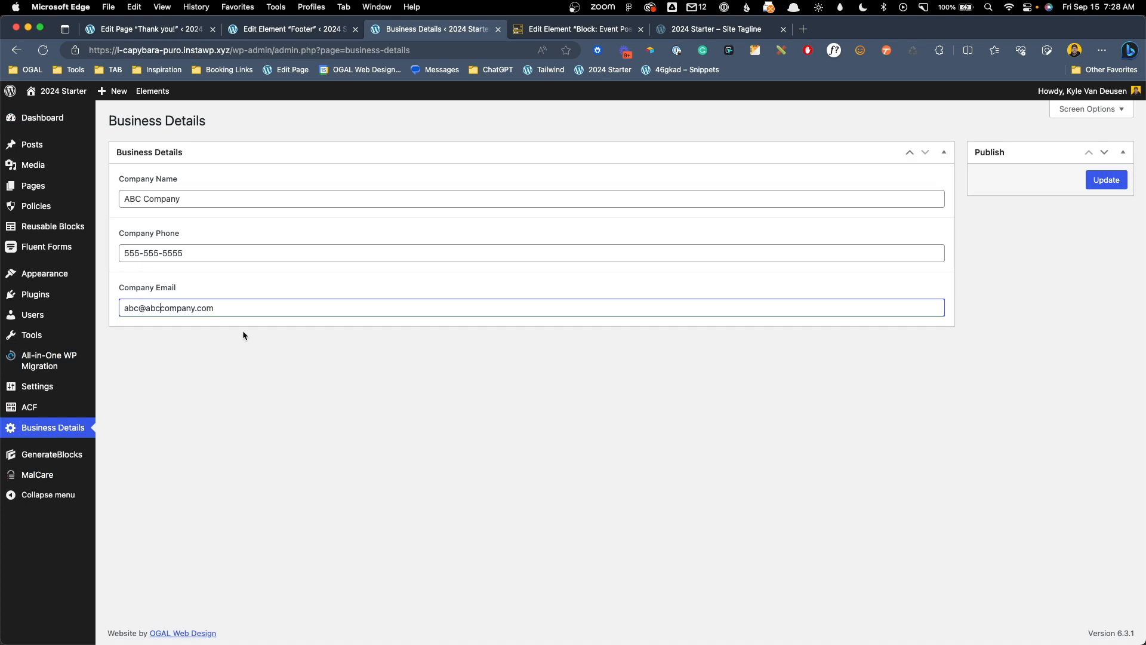
{"action": "left_click", "coordinate": [1106, 180]}
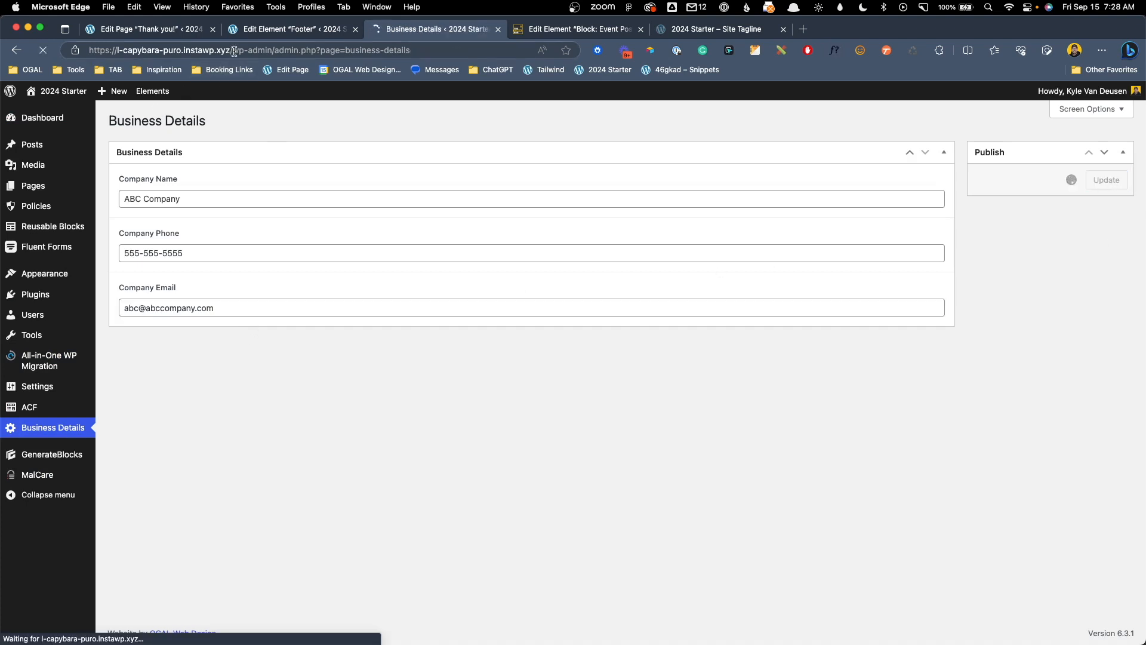
Load the site's front-end home page and scroll to the footer
{"action": "left_click_drag", "start_coordinate": [234, 51], "coordinate": [411, 51]}
{"action": "key", "text": "BackSpace"}
{"action": "key", "text": "Return"}
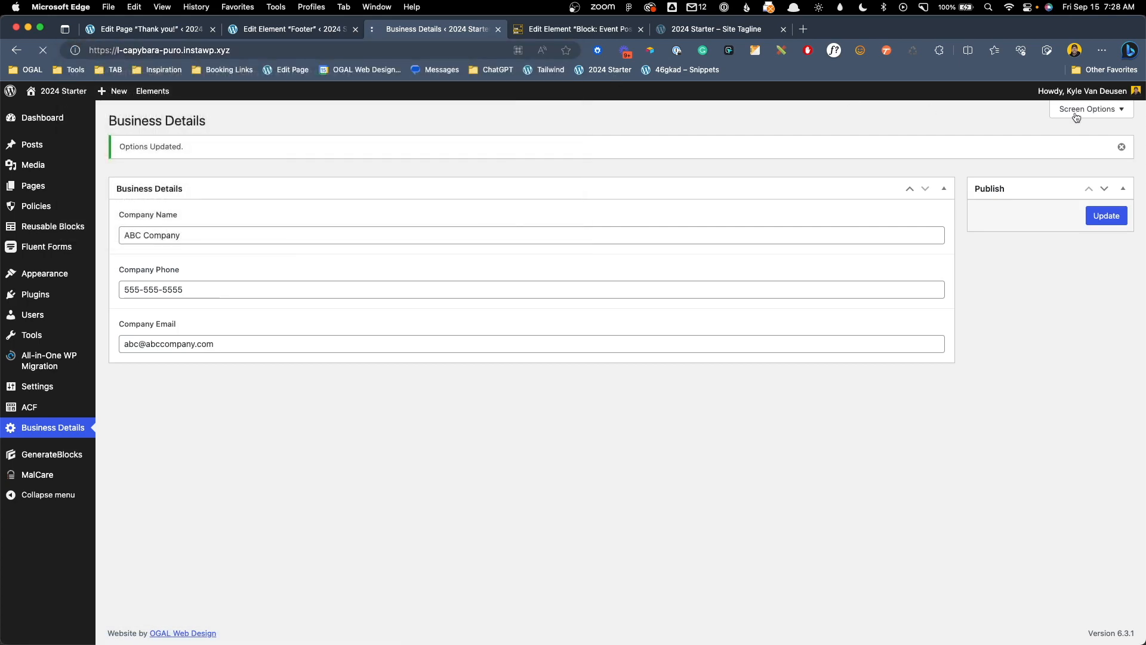
{"action": "left_click_drag", "start_coordinate": [1142, 116], "coordinate": [1142, 588]}
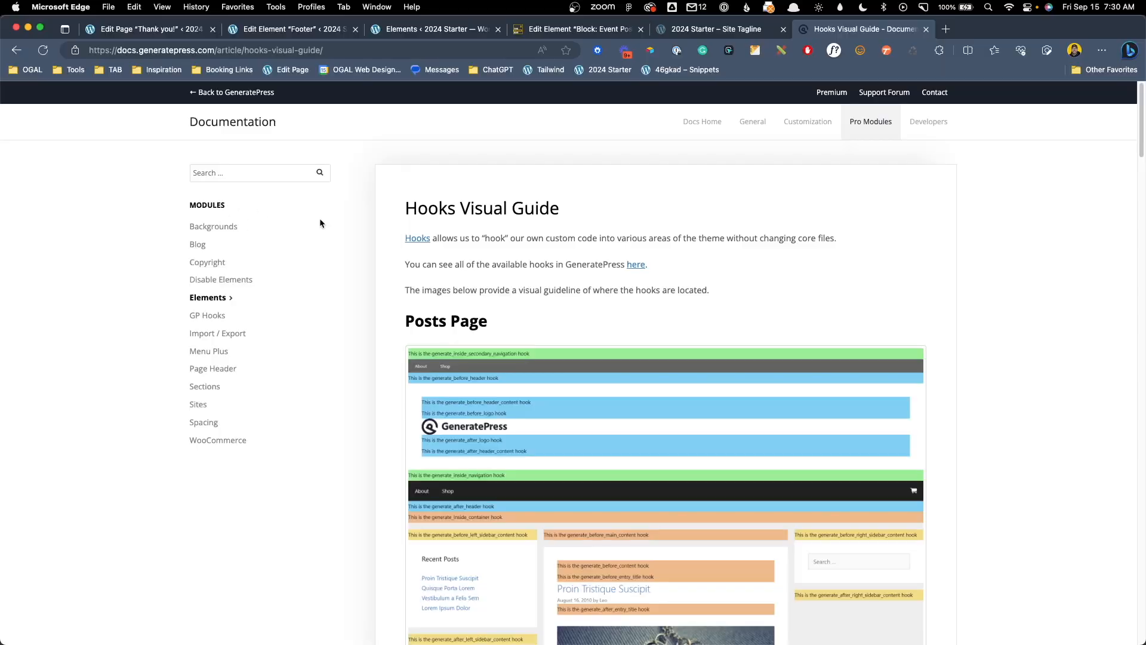
{"action": "scroll", "coordinate": [339, 224], "scroll_direction": "down", "scroll_amount": 5}
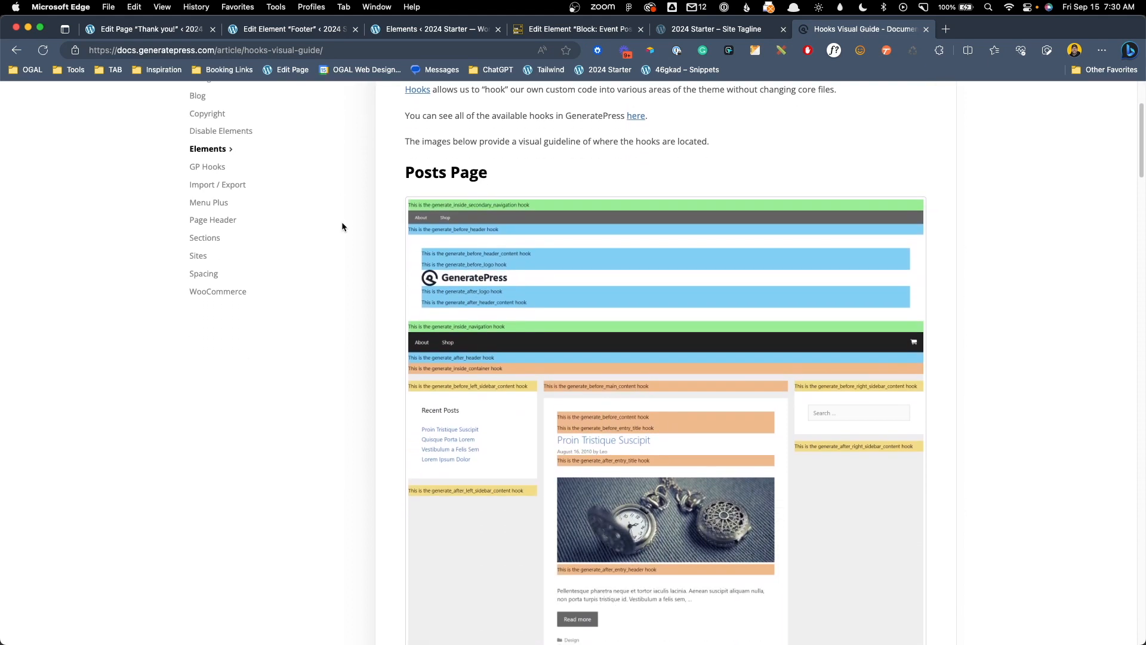
{"action": "scroll", "coordinate": [342, 226], "scroll_direction": "down", "scroll_amount": 1}
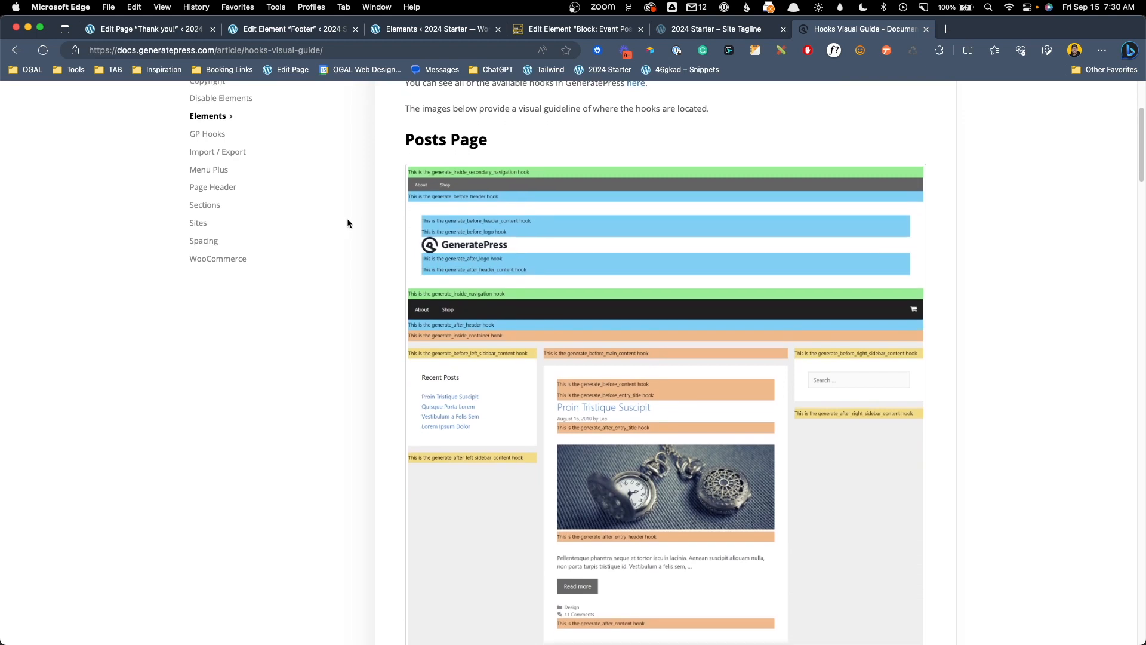
{"action": "scroll", "coordinate": [350, 224], "scroll_direction": "down", "scroll_amount": 1}
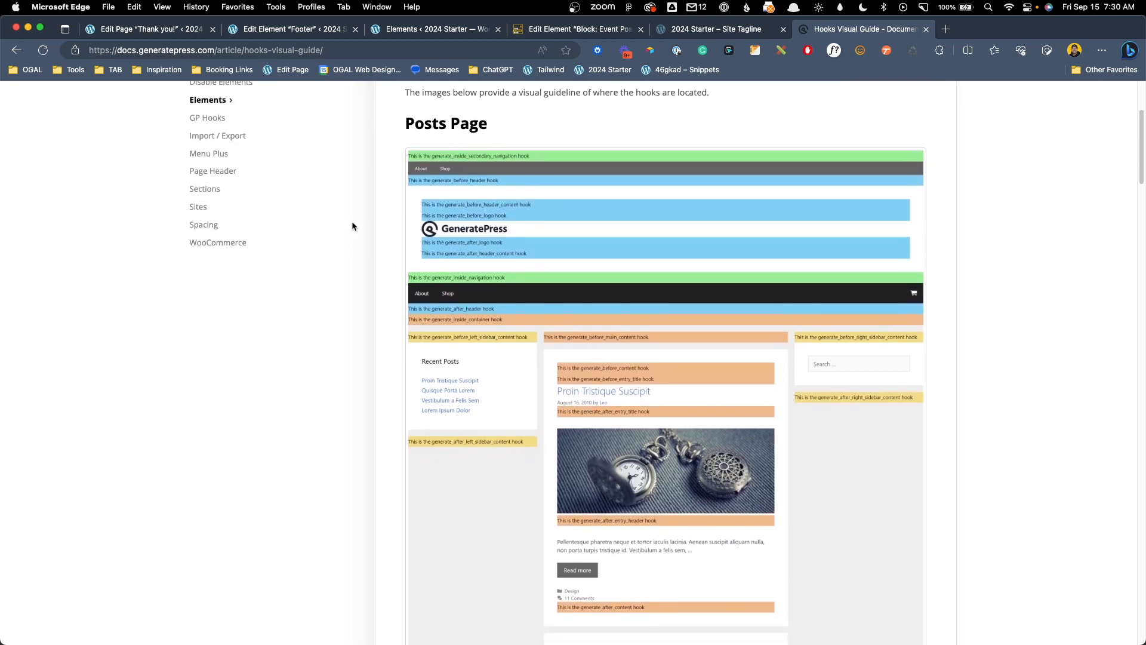
{"action": "scroll", "coordinate": [352, 226], "scroll_direction": "down", "scroll_amount": 1}
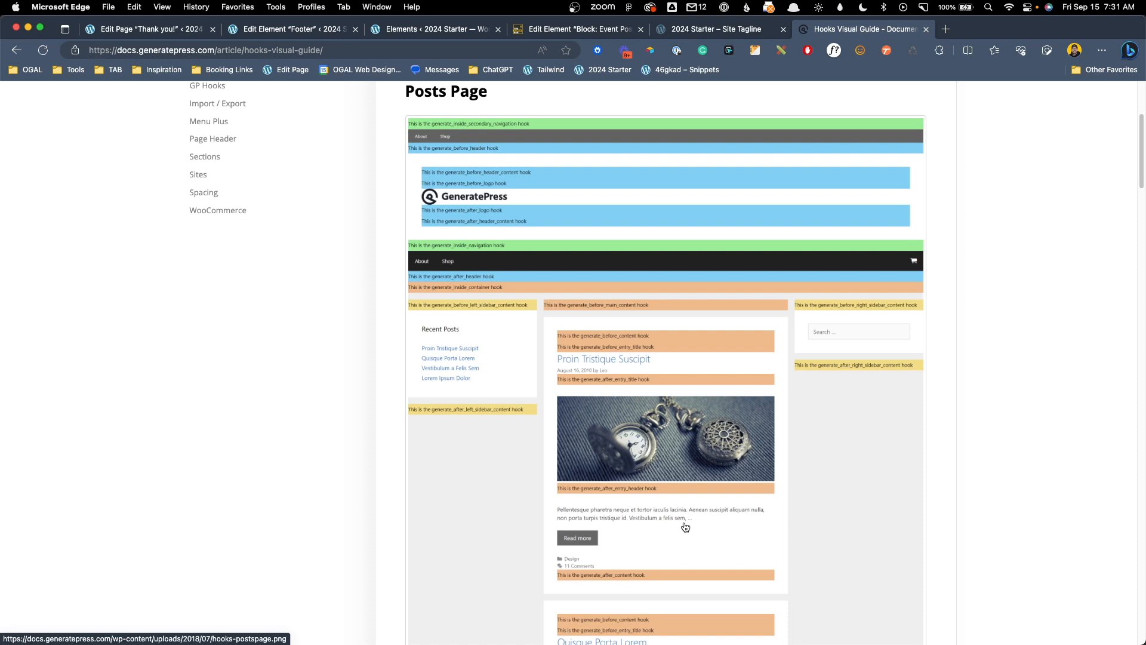
On The Admin Bar site, add a new Block element from the Elements list
{"action": "left_click", "coordinate": [594, 32]}
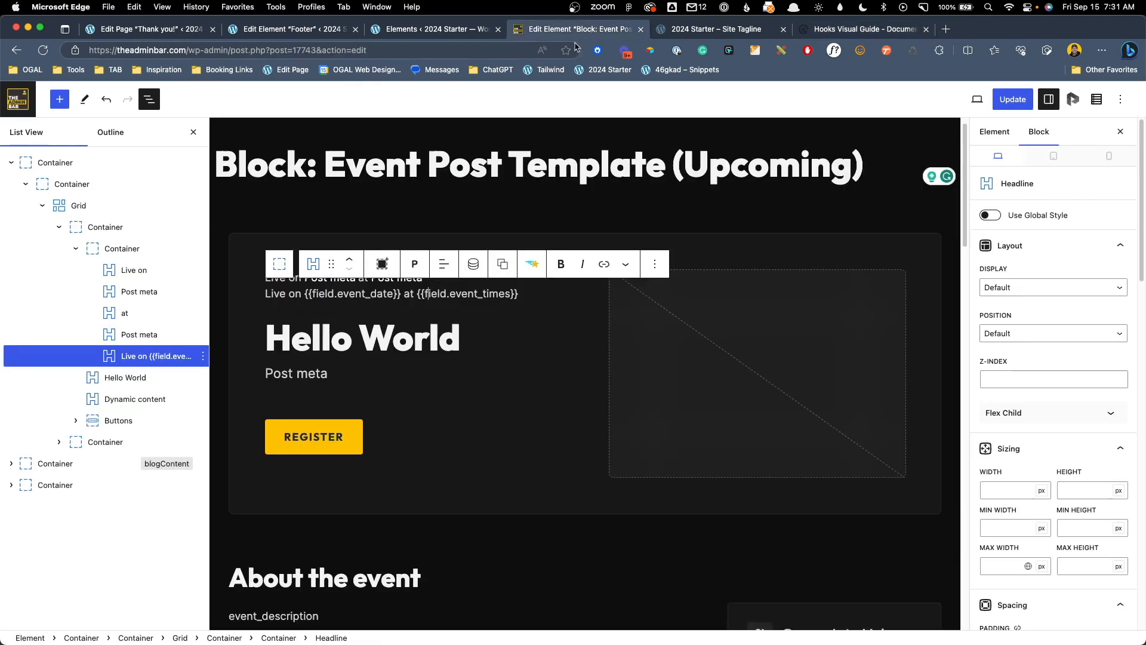
{"action": "left_click", "coordinate": [27, 107]}
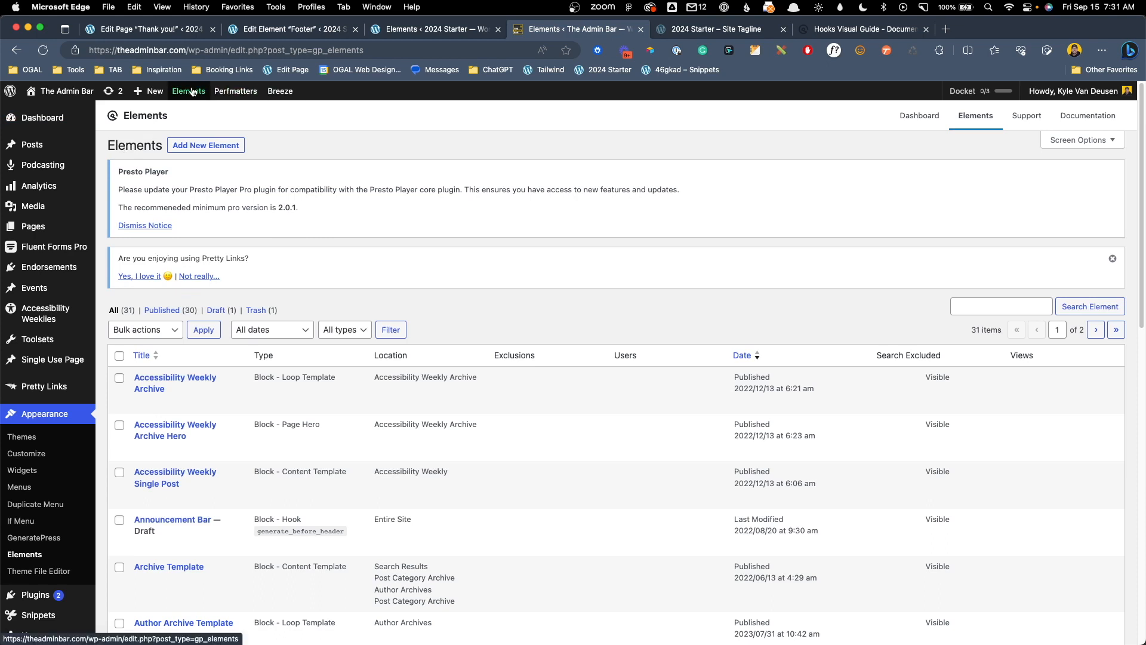
{"action": "left_click", "coordinate": [207, 148]}
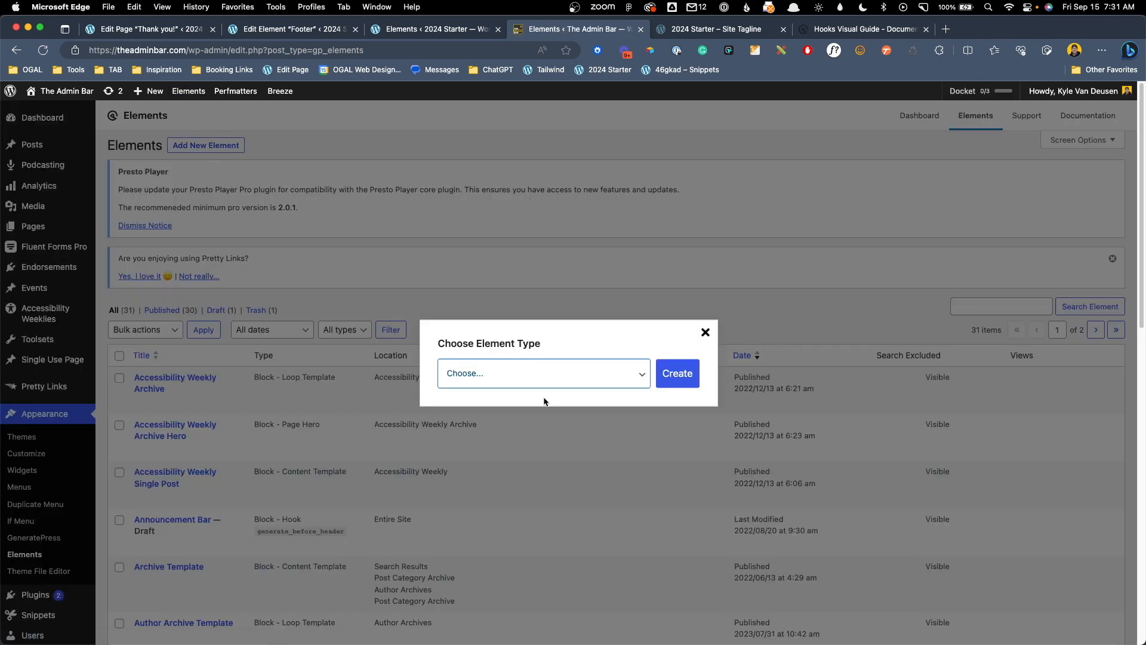
{"action": "left_click", "coordinate": [543, 380]}
{"action": "left_click", "coordinate": [576, 387]}
{"action": "left_click", "coordinate": [677, 374]}
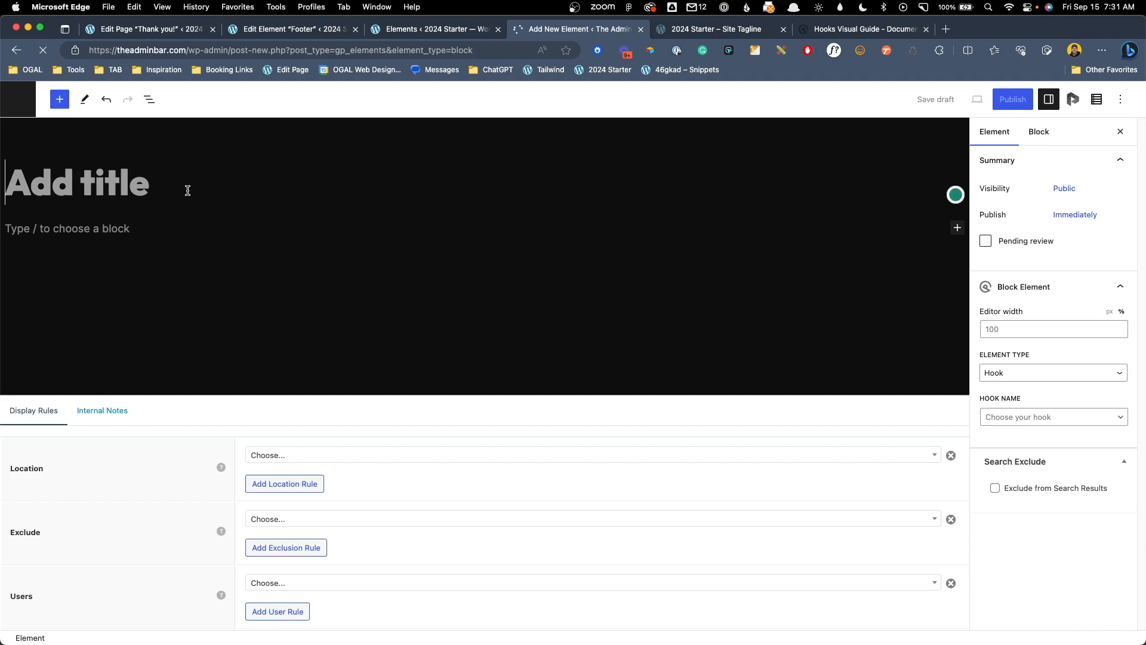
Title the element 'Demo CTA' and add a 'Join the Group!' headline
{"action": "type", "text": "Demo CTA"}
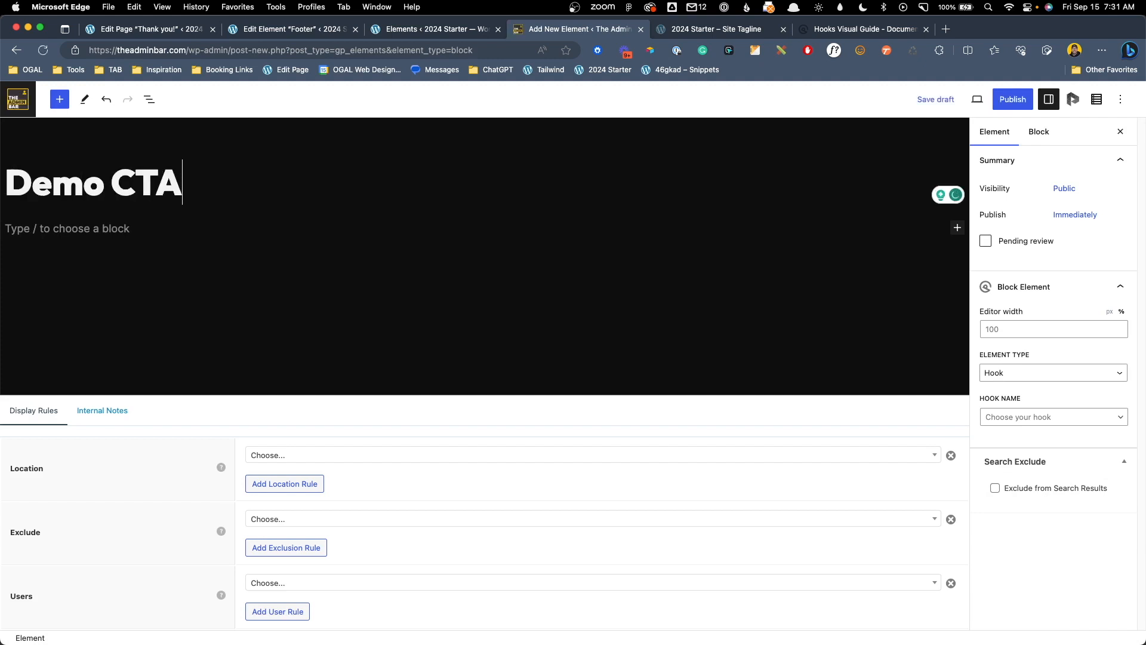
{"action": "key", "text": "Return"}
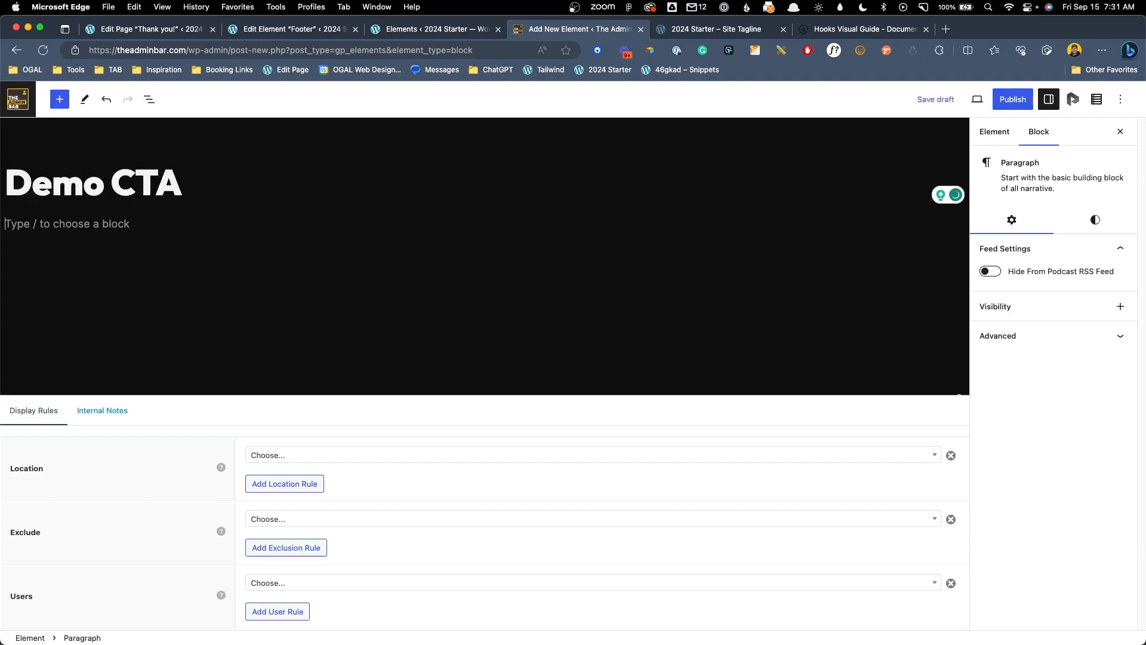
{"action": "type", "text": "/head"}
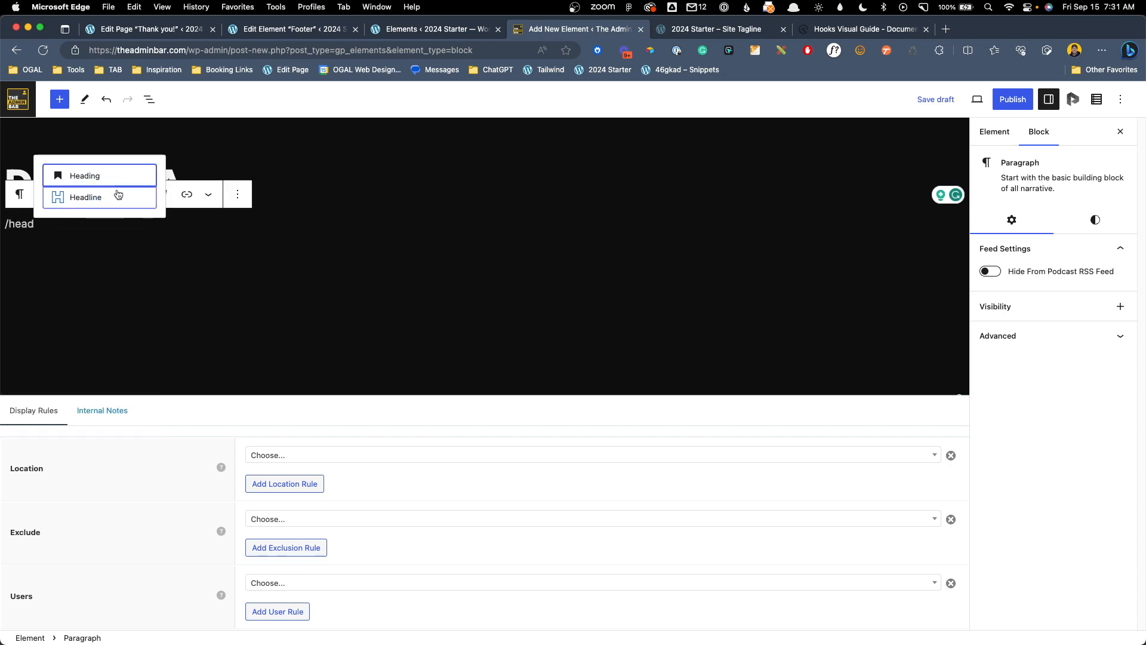
{"action": "left_click", "coordinate": [119, 194]}
{"action": "type", "text": "Join the "}
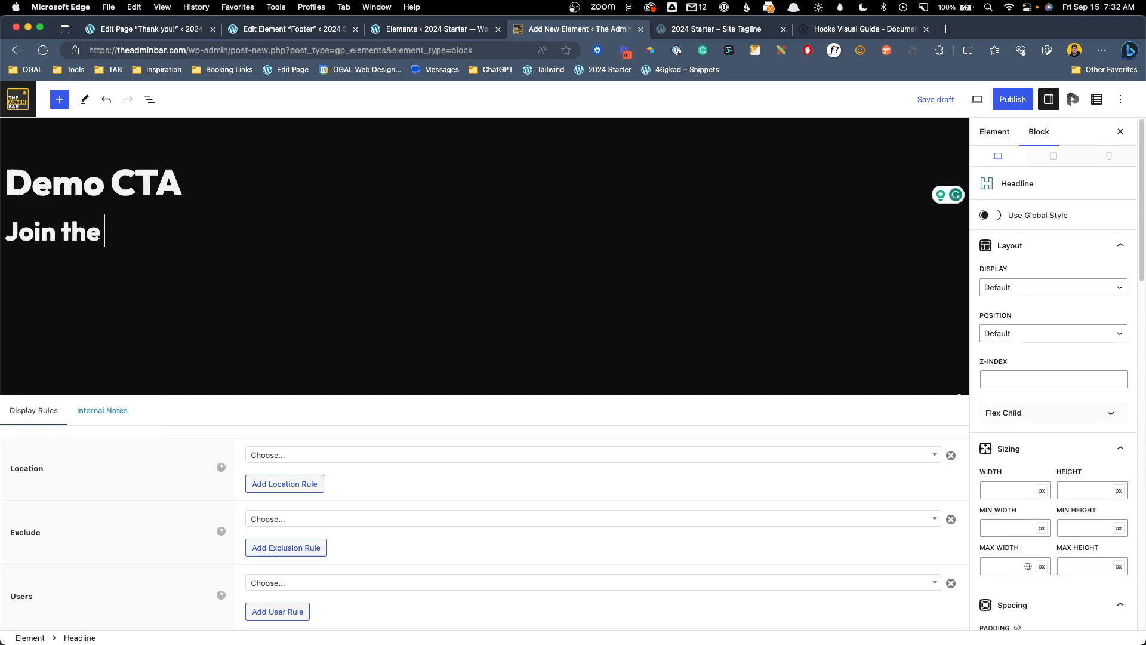
{"action": "type", "text": "Group!"}
{"action": "key", "text": "Return"}
Add a button below the headline labelled 'Join Now' and linked to '#'
{"action": "type", "text": "/button"}
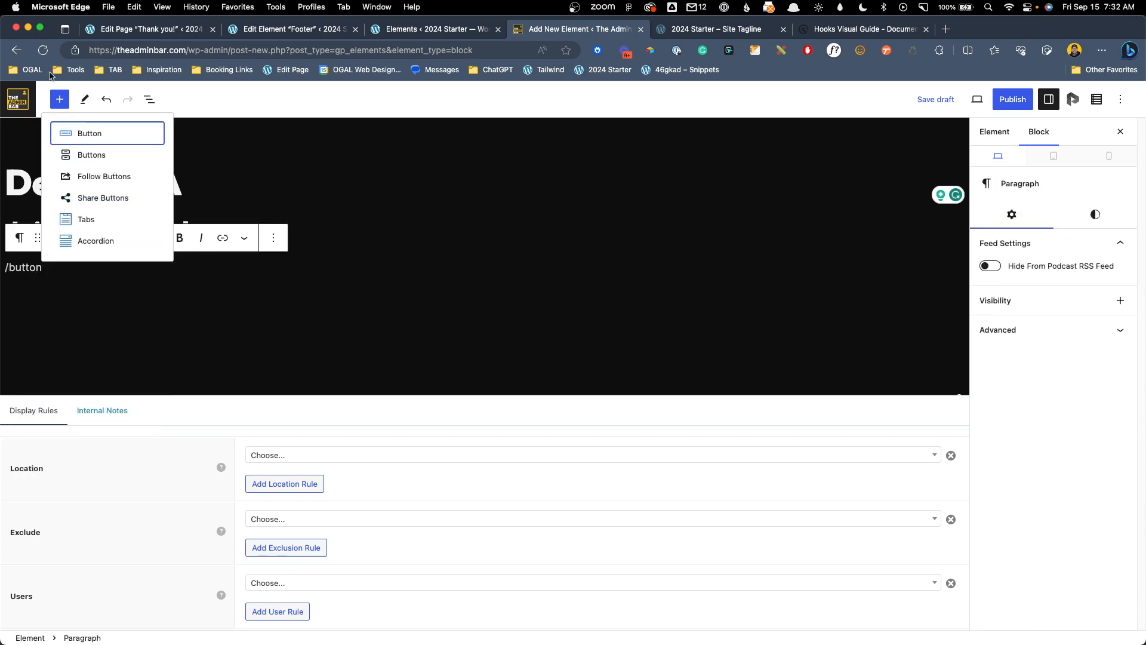
{"action": "left_click", "coordinate": [81, 137]}
{"action": "double_click", "coordinate": [32, 280]}
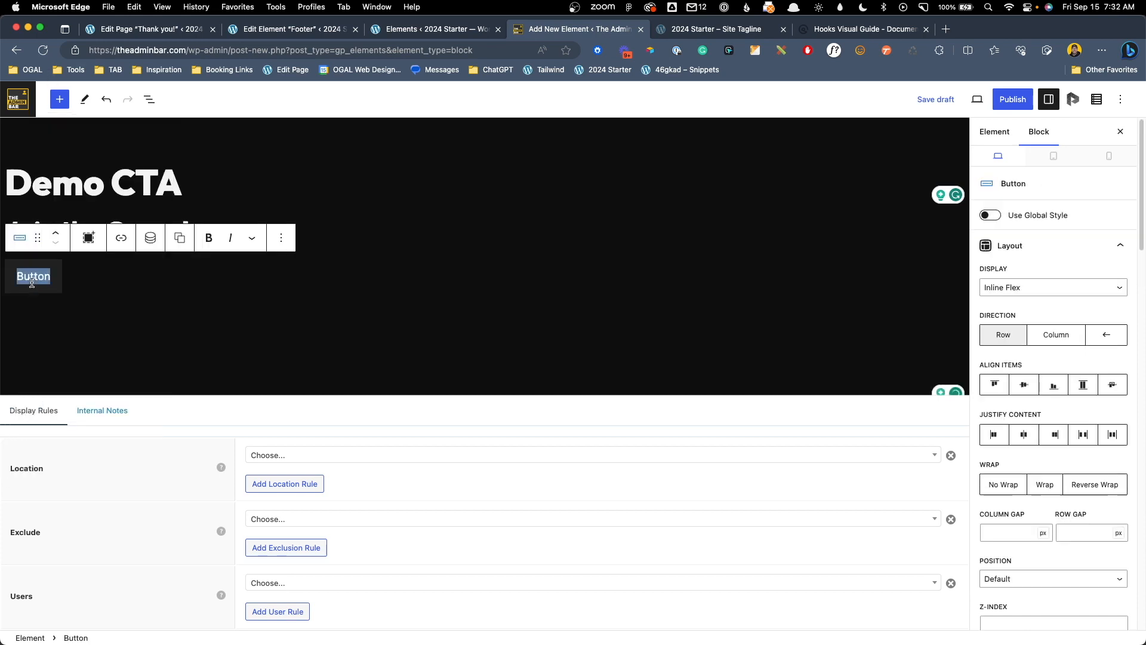
{"action": "type", "text": "Join Now"}
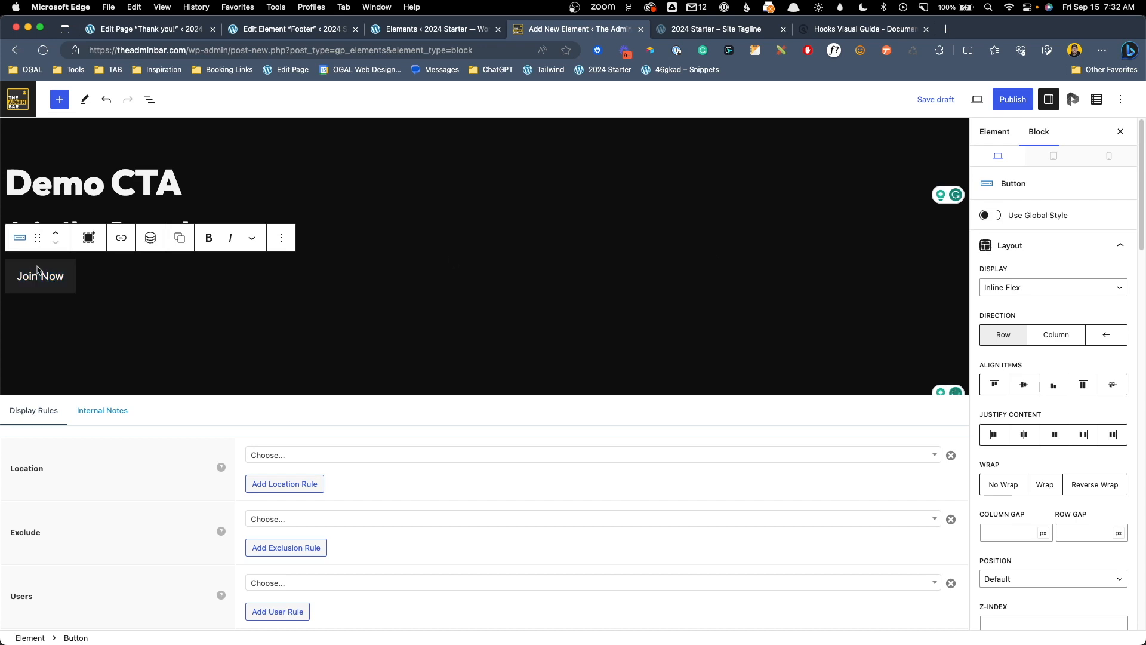
{"action": "left_click", "coordinate": [122, 240]}
{"action": "type", "text": "#"}
{"action": "key", "text": "Return"}
{"action": "left_click", "coordinate": [50, 277]}
Give the Join Now button the Primary global button style
{"action": "left_click", "coordinate": [990, 215]}
{"action": "left_click", "coordinate": [1007, 242]}
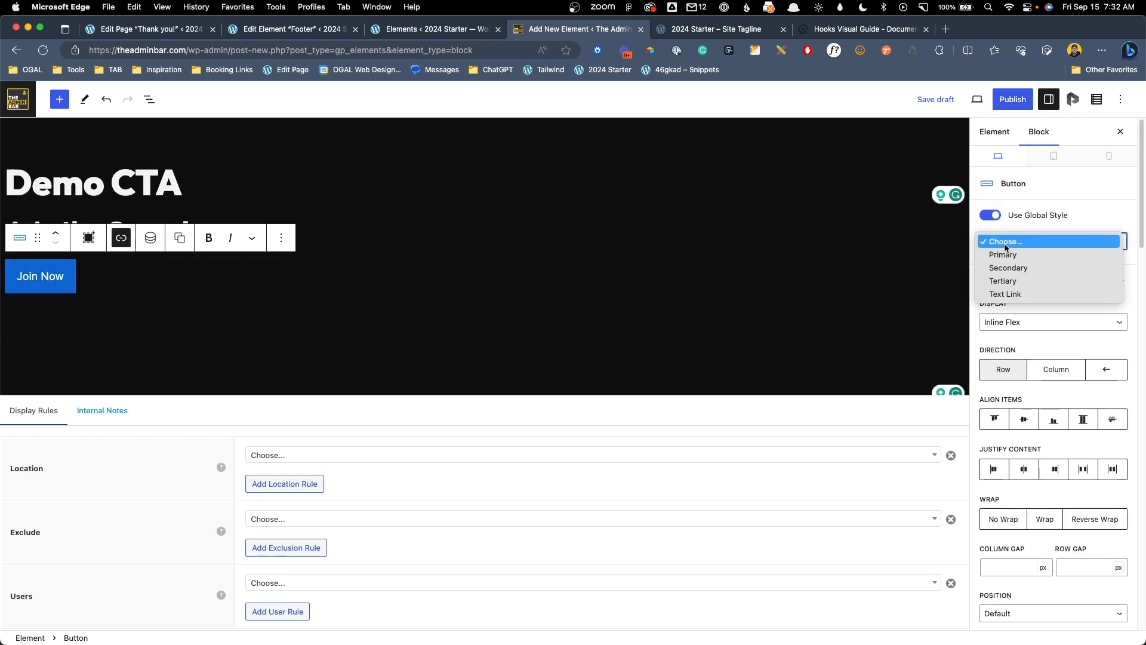
{"action": "left_click", "coordinate": [1003, 255]}
{"action": "left_click", "coordinate": [178, 217]}
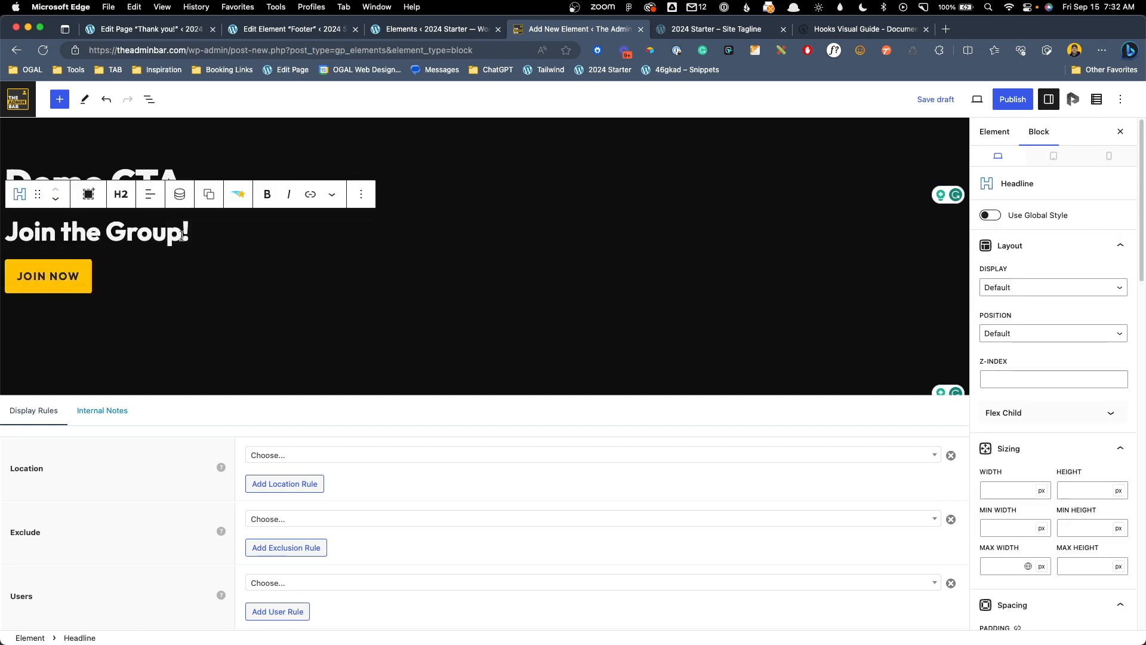
{"action": "left_click", "coordinate": [50, 276]}
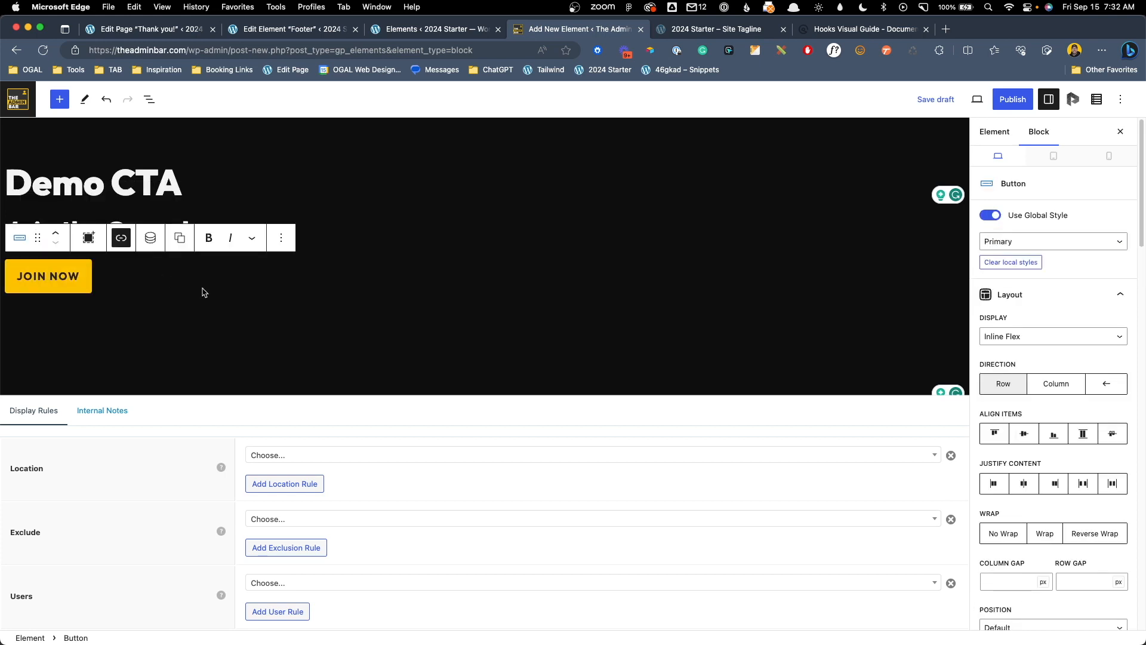
{"action": "left_click", "coordinate": [997, 136]}
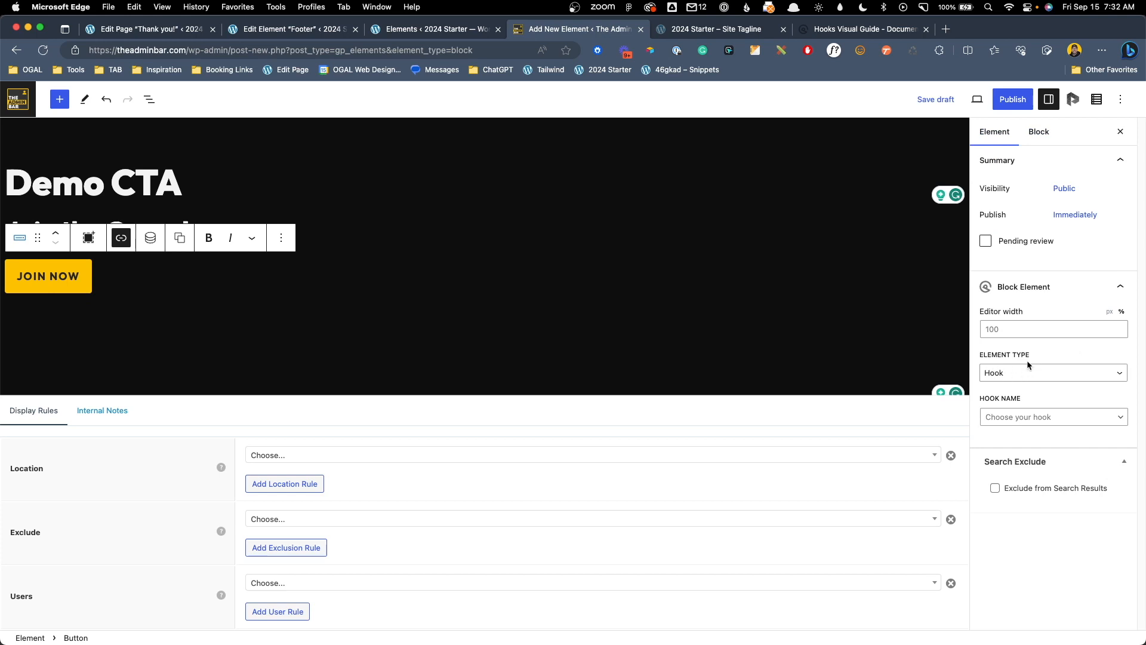
Hook the element to a custom hook named demo_cta
{"action": "left_click", "coordinate": [1034, 418]}
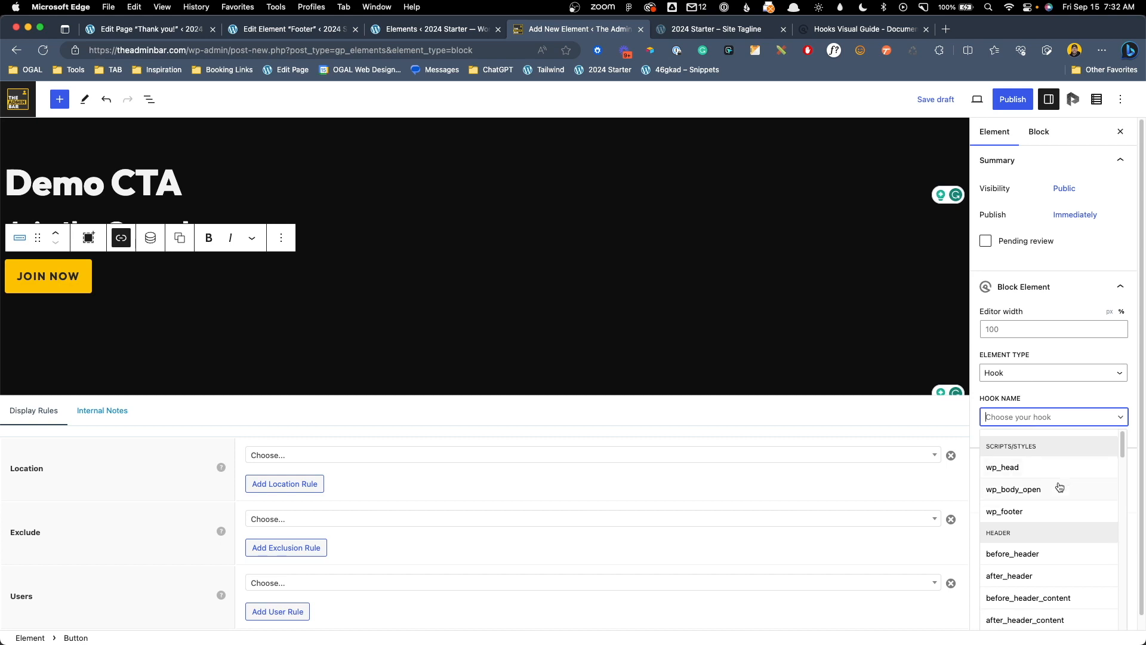
{"action": "scroll", "coordinate": [1059, 480], "scroll_direction": "down", "scroll_amount": 5}
{"action": "scroll", "coordinate": [1061, 485], "scroll_direction": "down", "scroll_amount": 10}
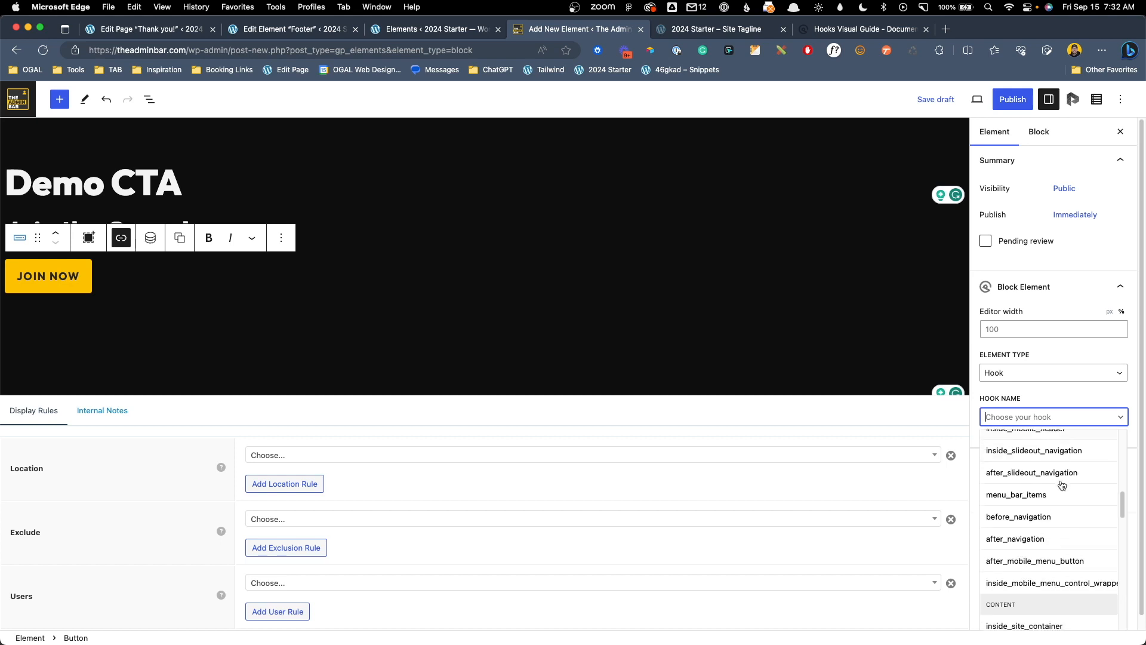
{"action": "scroll", "coordinate": [1061, 485], "scroll_direction": "down", "scroll_amount": 10}
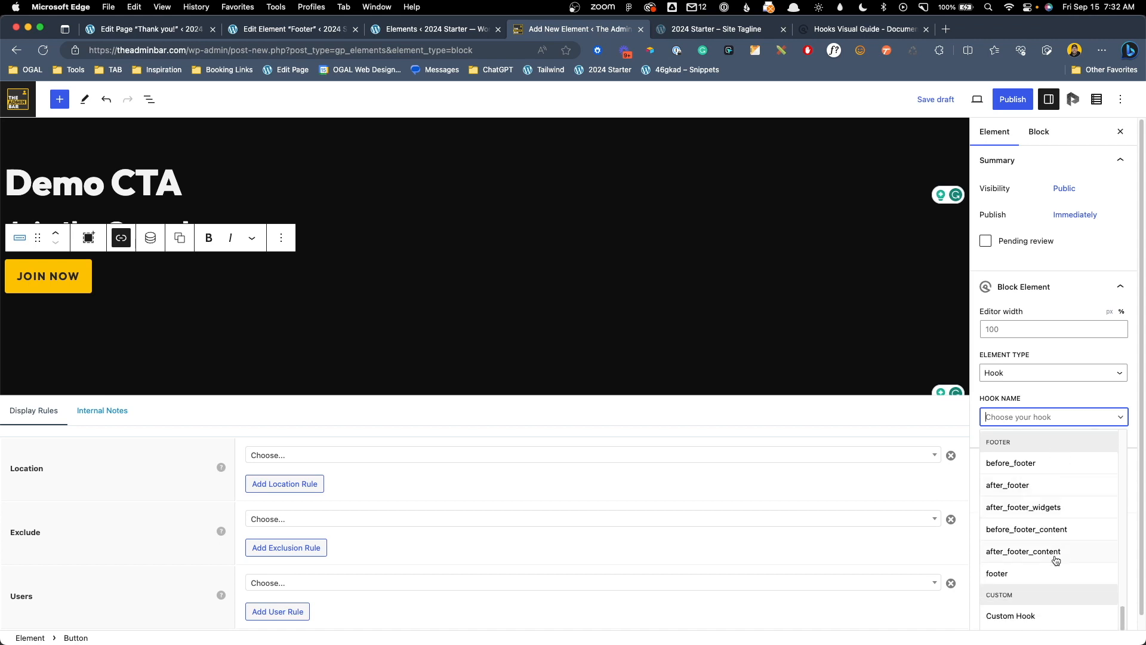
{"action": "left_click", "coordinate": [1011, 617]}
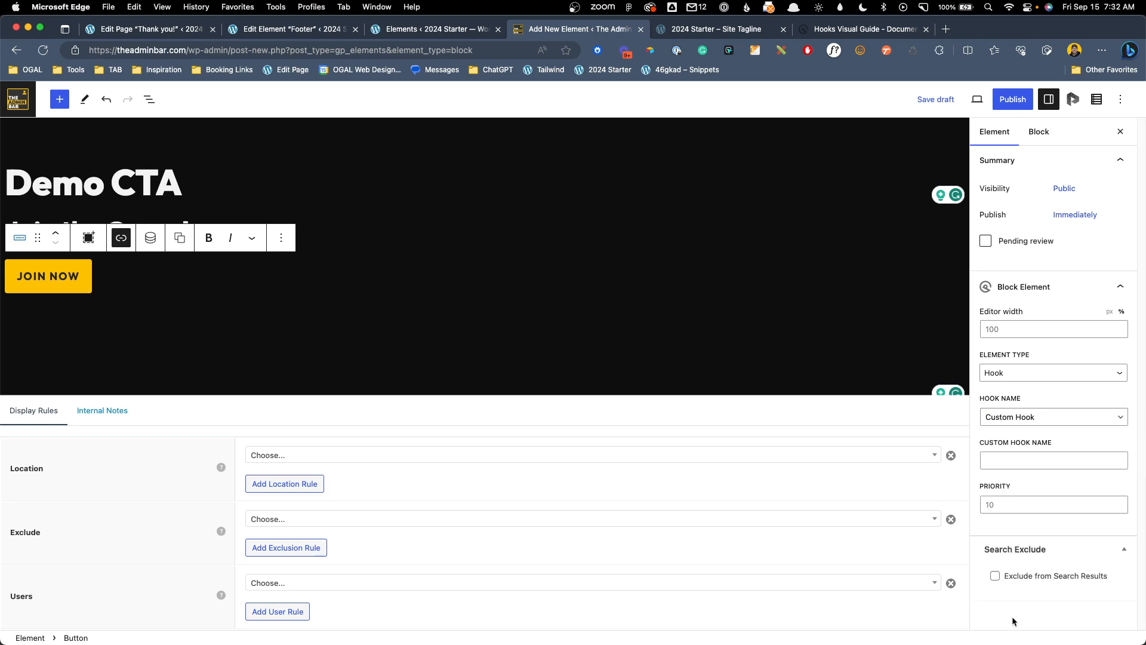
{"action": "left_click", "coordinate": [1029, 463]}
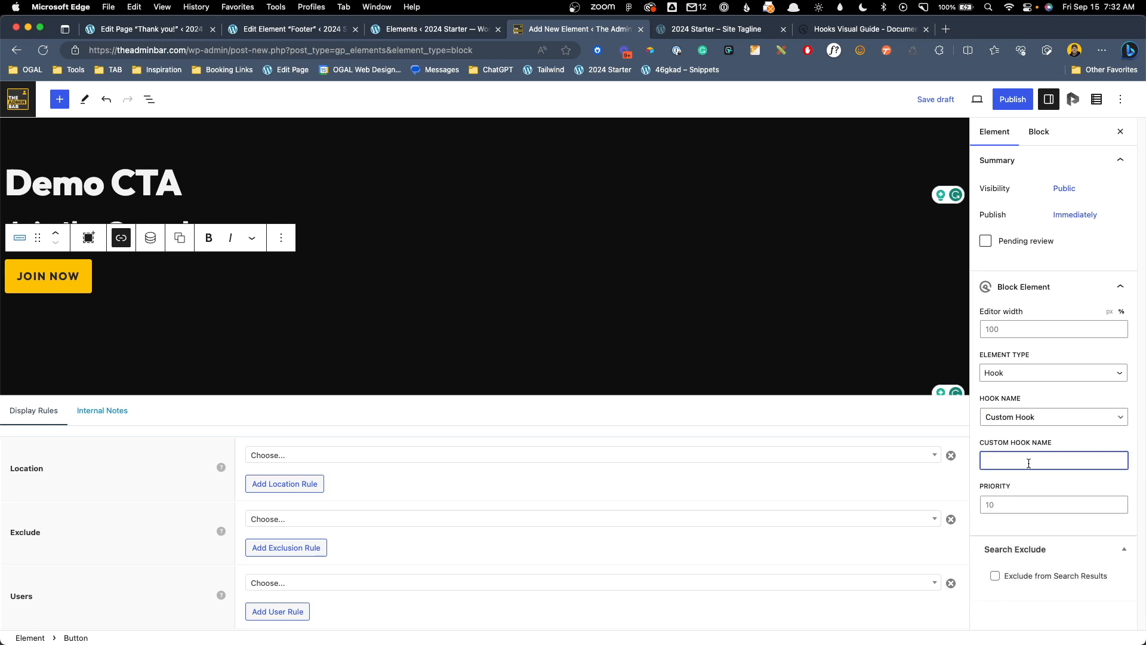
{"action": "type", "text": "demo_cta"}
Display the element on the Entire Site and publish it
{"action": "left_click", "coordinate": [261, 455]}
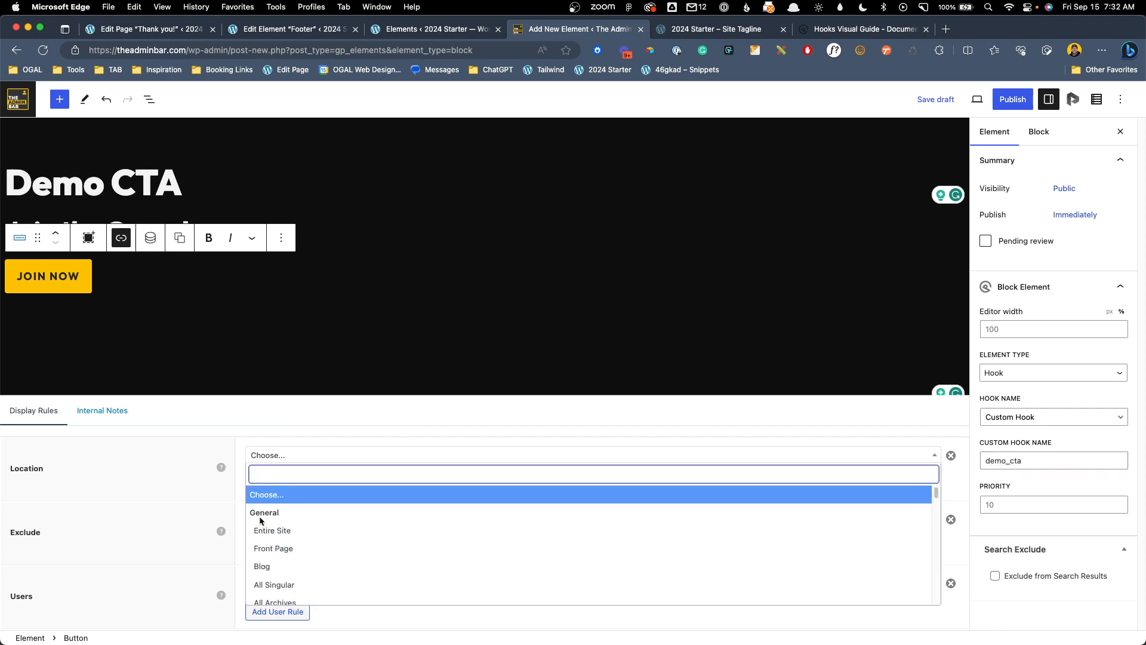
{"action": "left_click", "coordinate": [272, 531]}
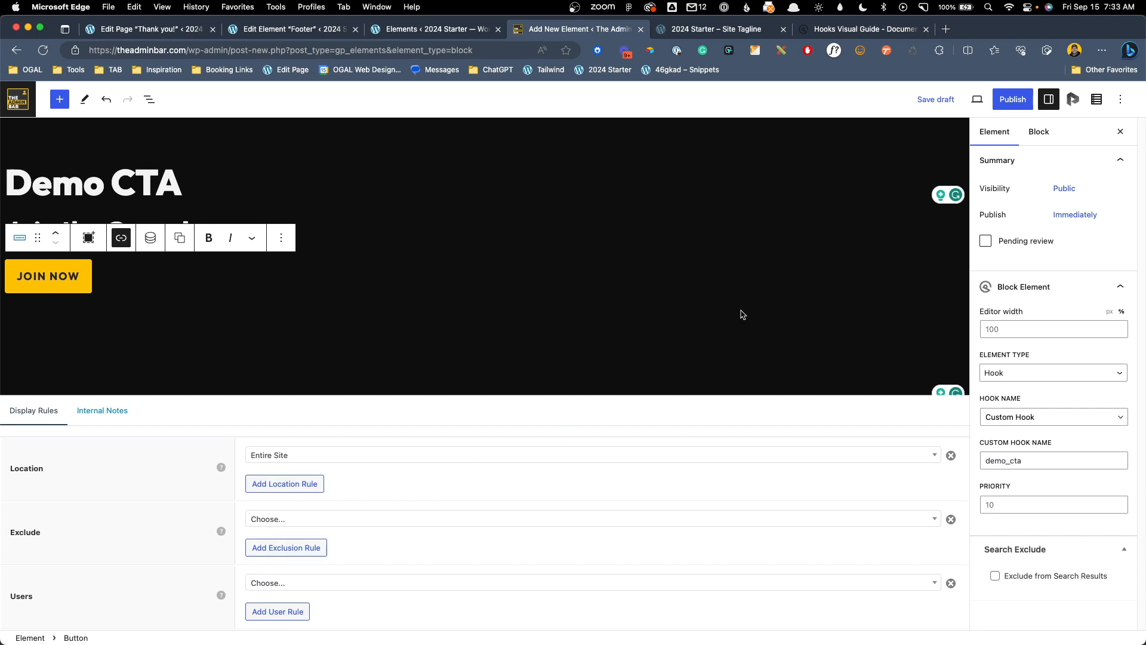
{"action": "left_click", "coordinate": [1022, 100]}
{"action": "left_click", "coordinate": [1017, 100]}
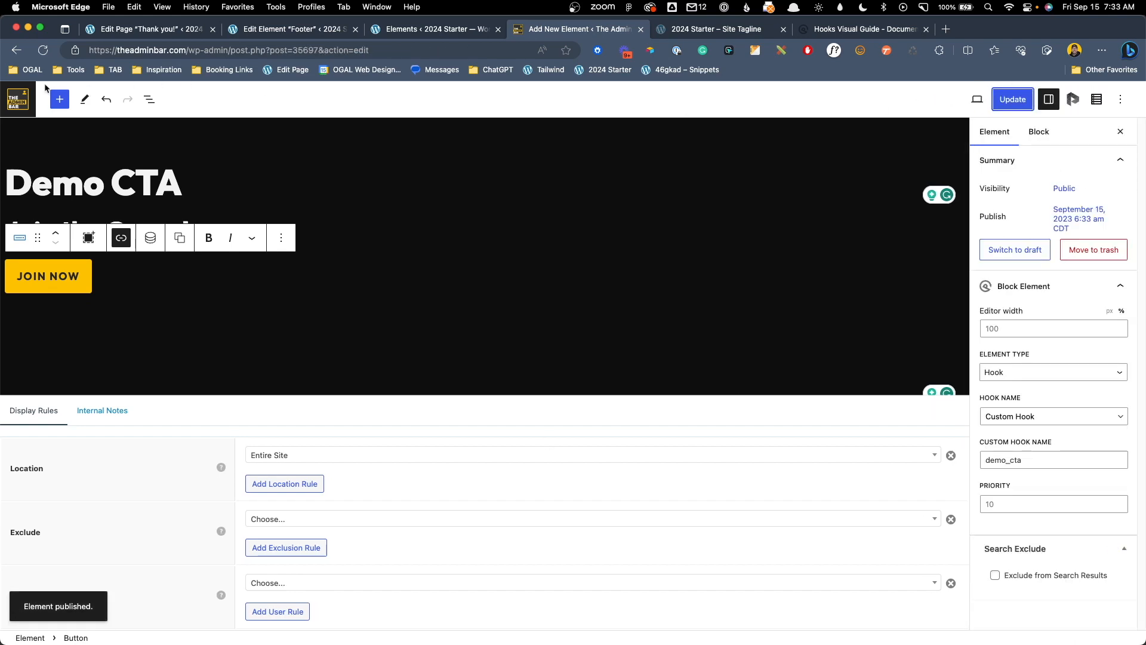
Open the Accessibility Weekly Single Post template in a new tab and select the author bio text
{"action": "left_click", "coordinate": [18, 99]}
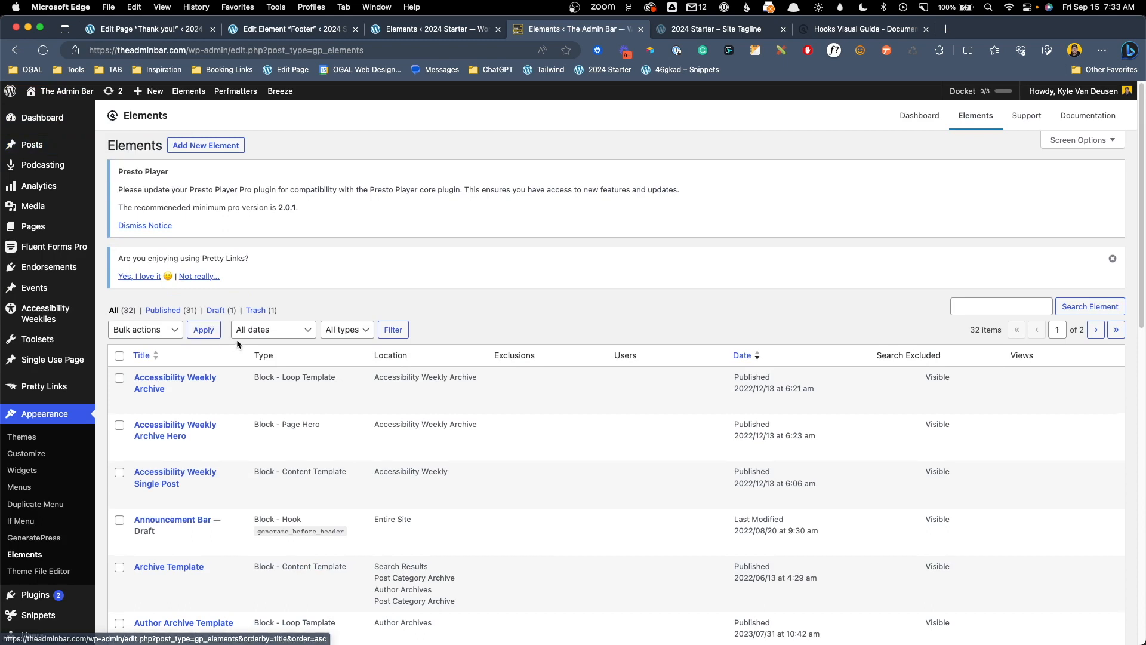
{"action": "scroll", "coordinate": [197, 418], "scroll_direction": "down", "scroll_amount": 1}
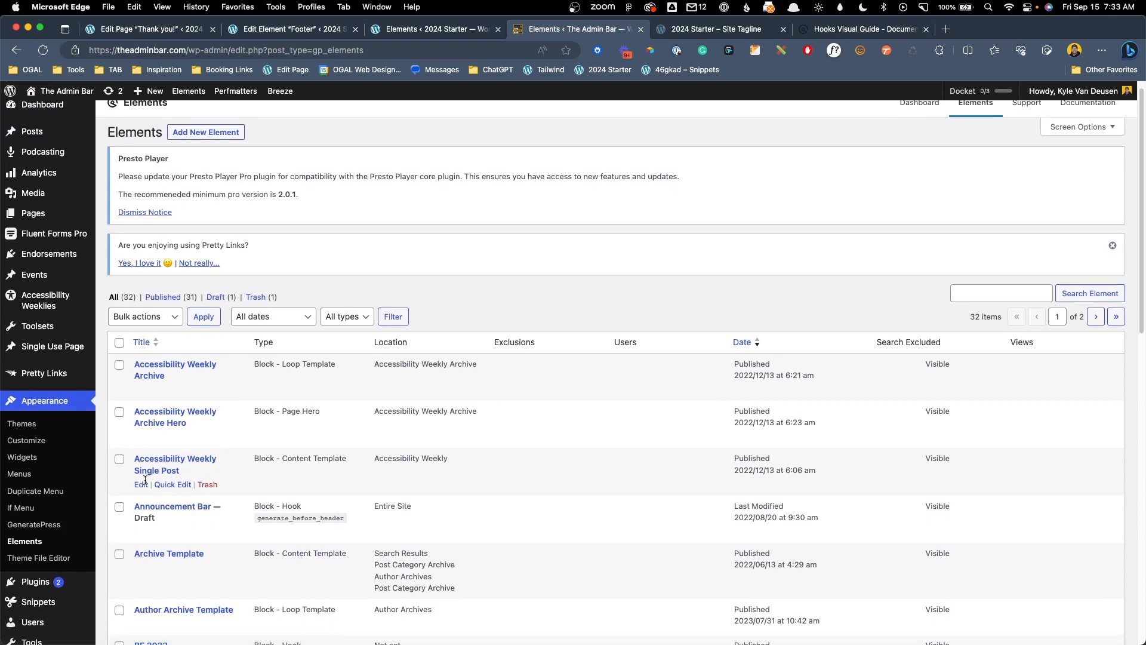
{"action": "left_click", "coordinate": [141, 487], "text": "super"}
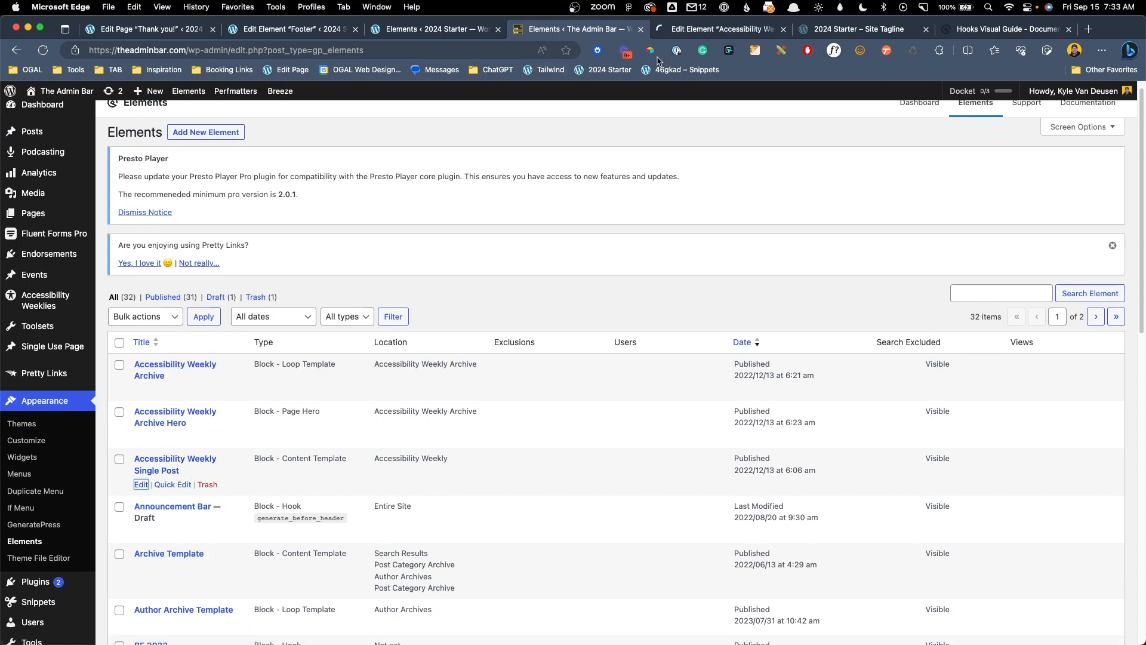
{"action": "left_click", "coordinate": [701, 30]}
{"action": "scroll", "coordinate": [638, 263], "scroll_direction": "down", "scroll_amount": 10}
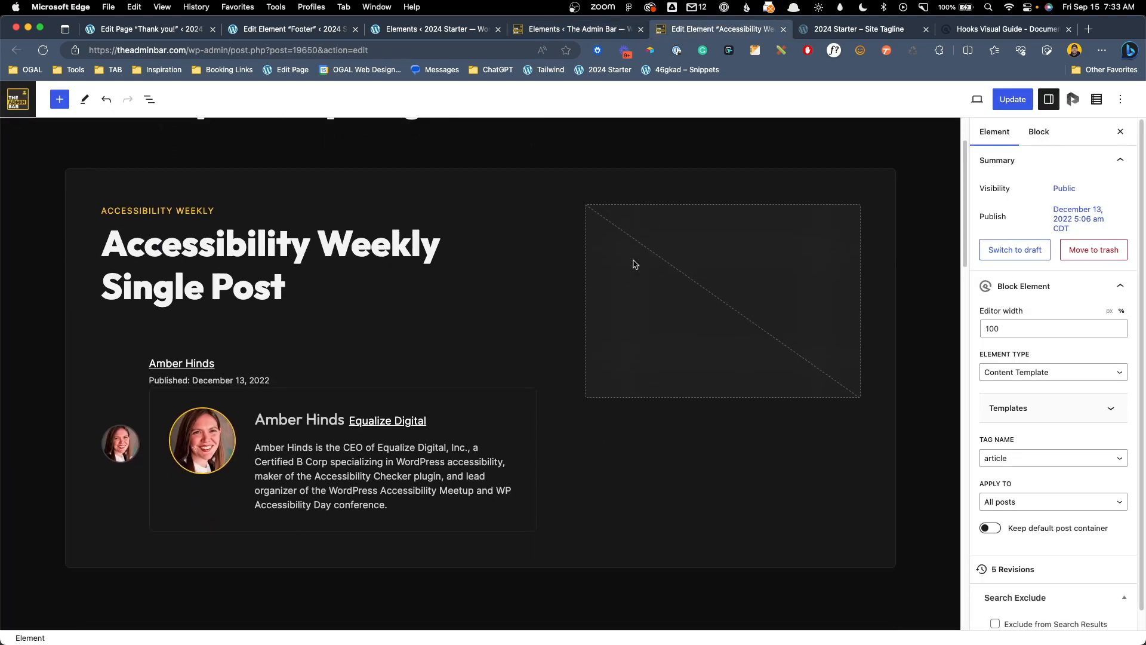
{"action": "scroll", "coordinate": [634, 261], "scroll_direction": "down", "scroll_amount": 1}
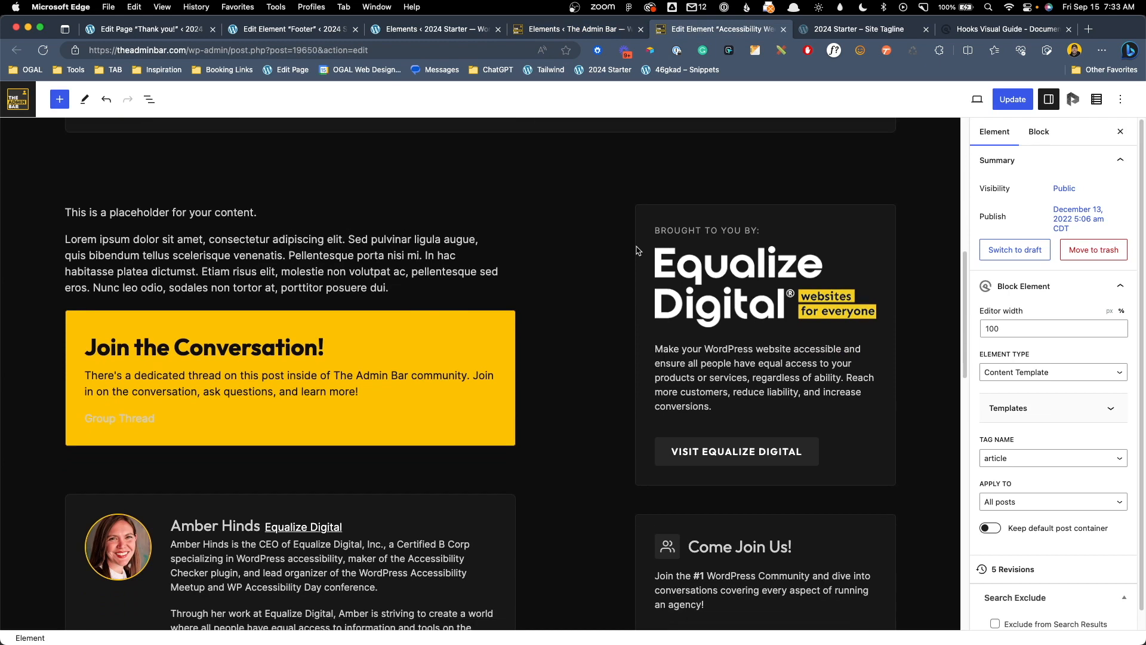
{"action": "scroll", "coordinate": [637, 251], "scroll_direction": "down", "scroll_amount": 8}
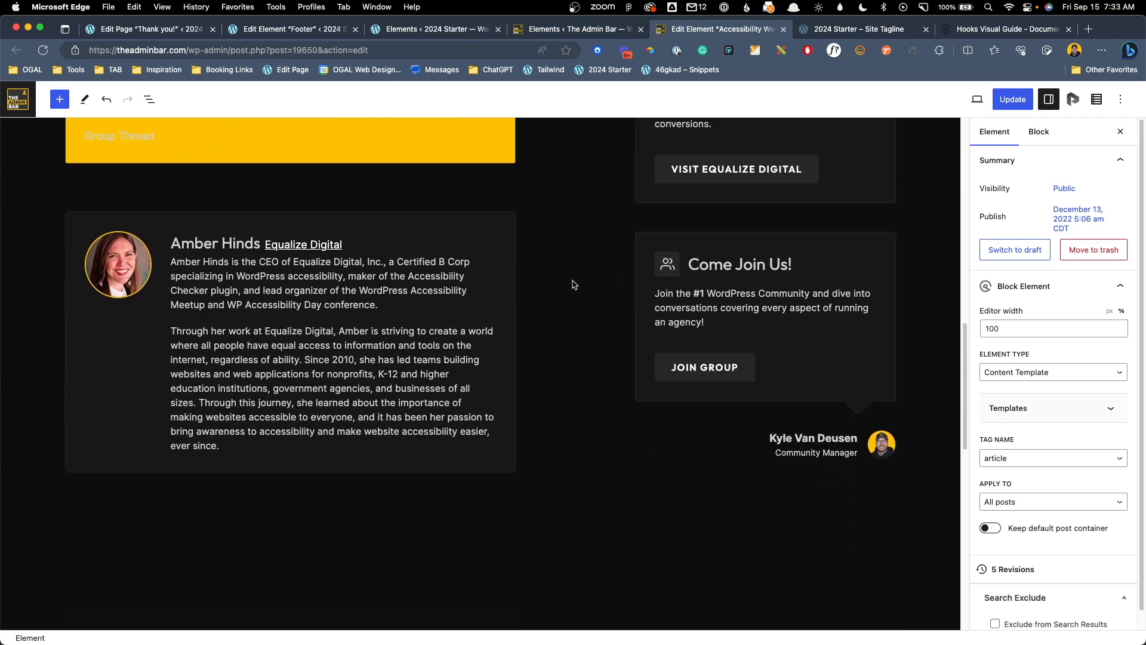
{"action": "left_click", "coordinate": [199, 272]}
Add a {{hook.demo_cta}} paragraph after the bio's first paragraph, update the template, and return to Elements
{"action": "left_click", "coordinate": [390, 307]}
{"action": "key", "text": "Return"}
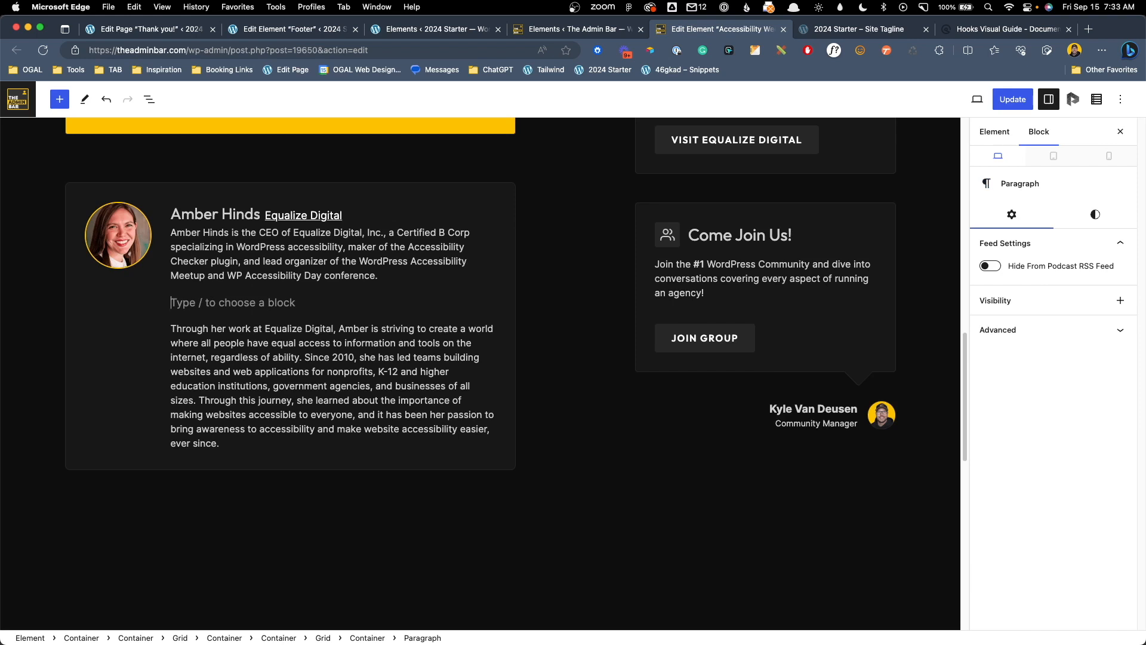
{"action": "type", "text": "{{hook."}
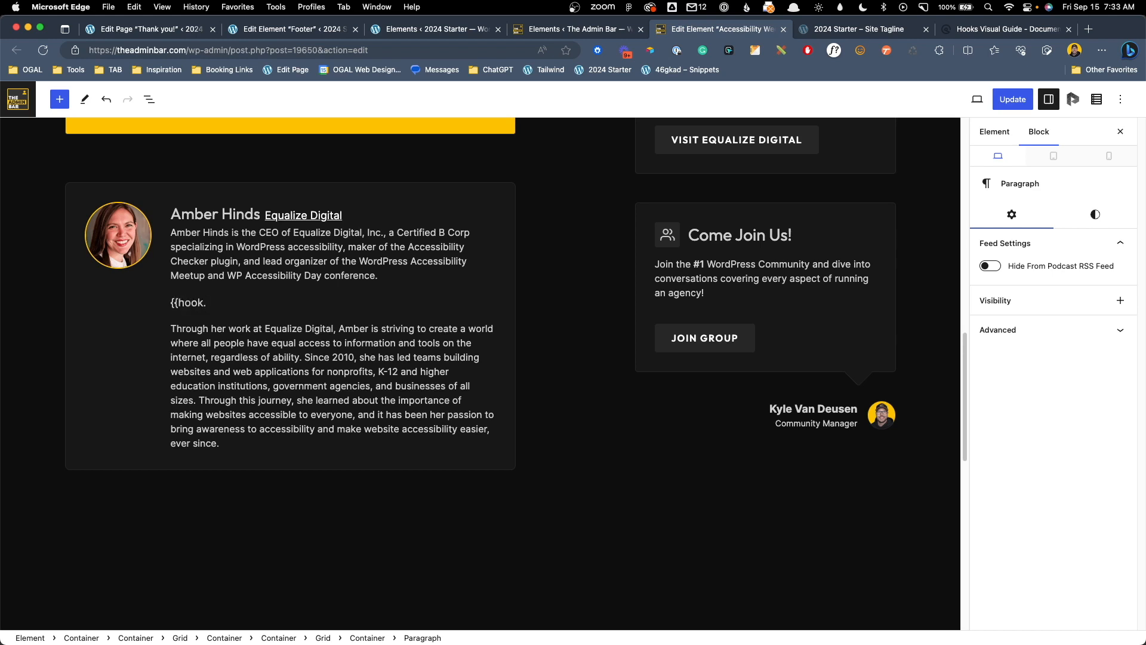
{"action": "type", "text": "demo_cta}}"}
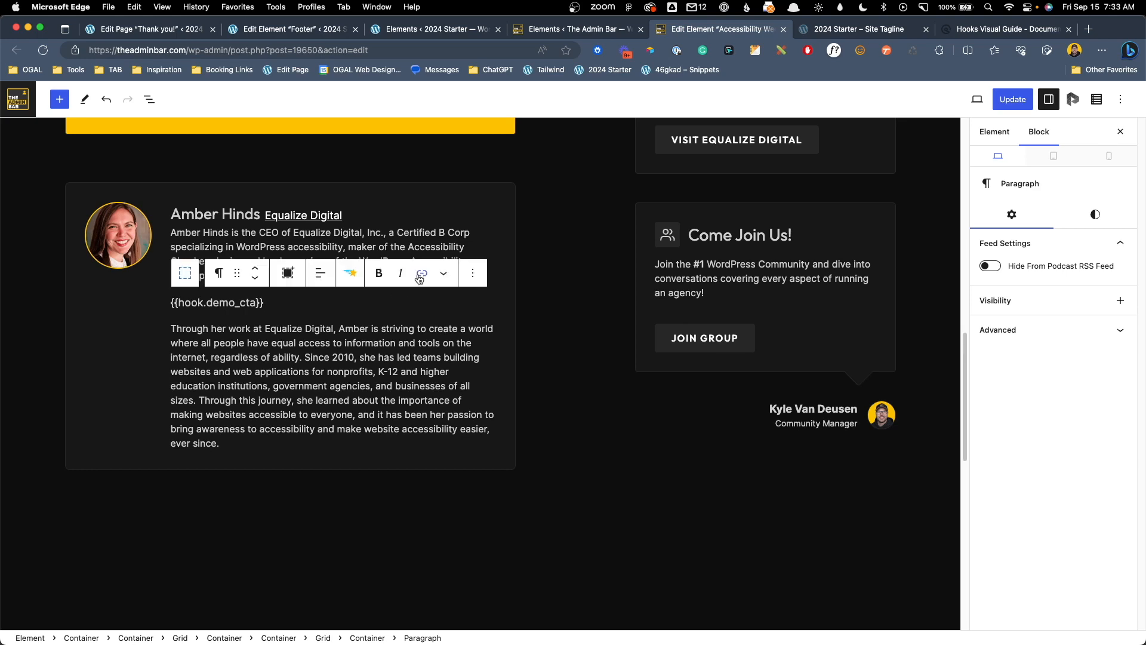
{"action": "left_click", "coordinate": [1013, 100]}
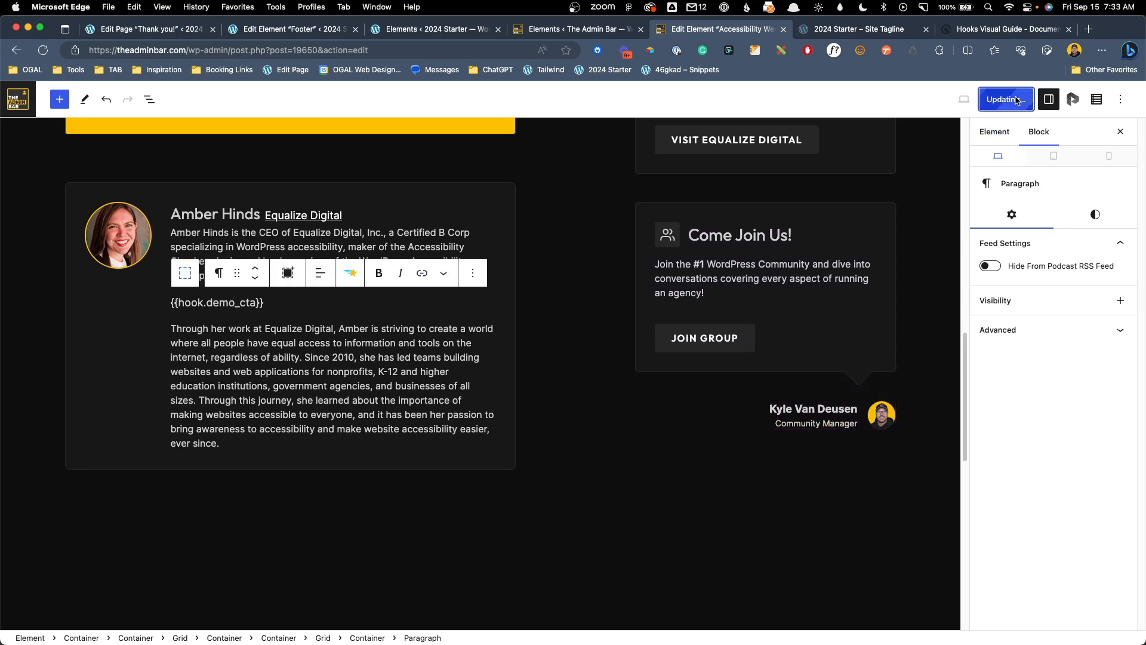
{"action": "left_click", "coordinate": [604, 30]}
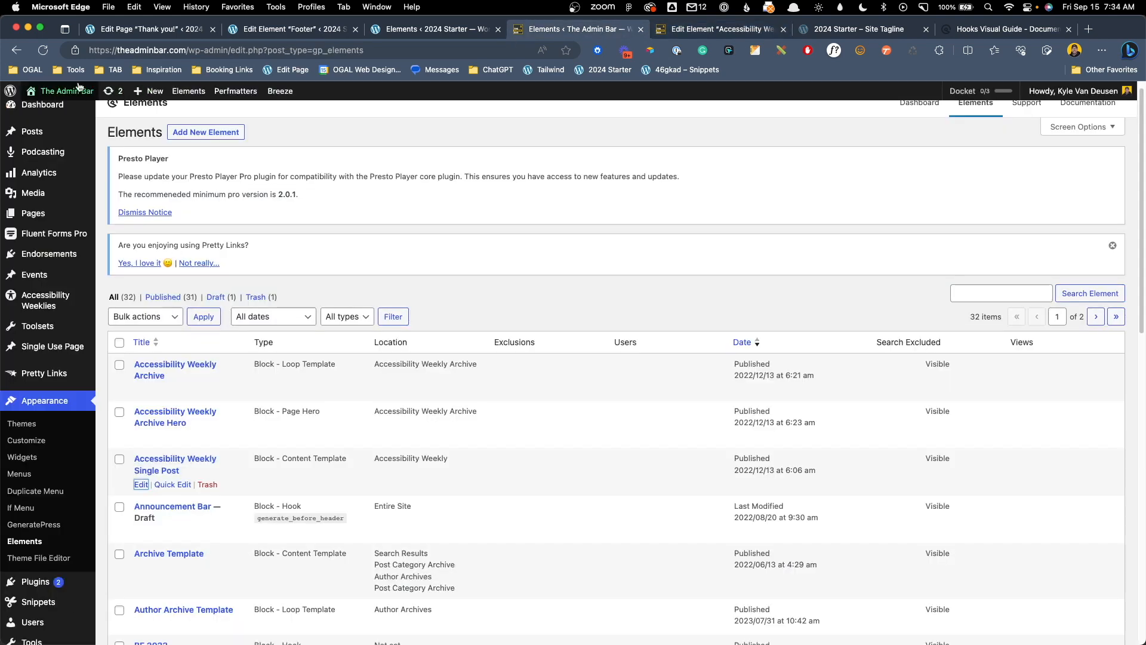
View the Accessibility Statements post on the live site to check the Join the Group! block in its author box
{"action": "left_click", "coordinate": [63, 113]}
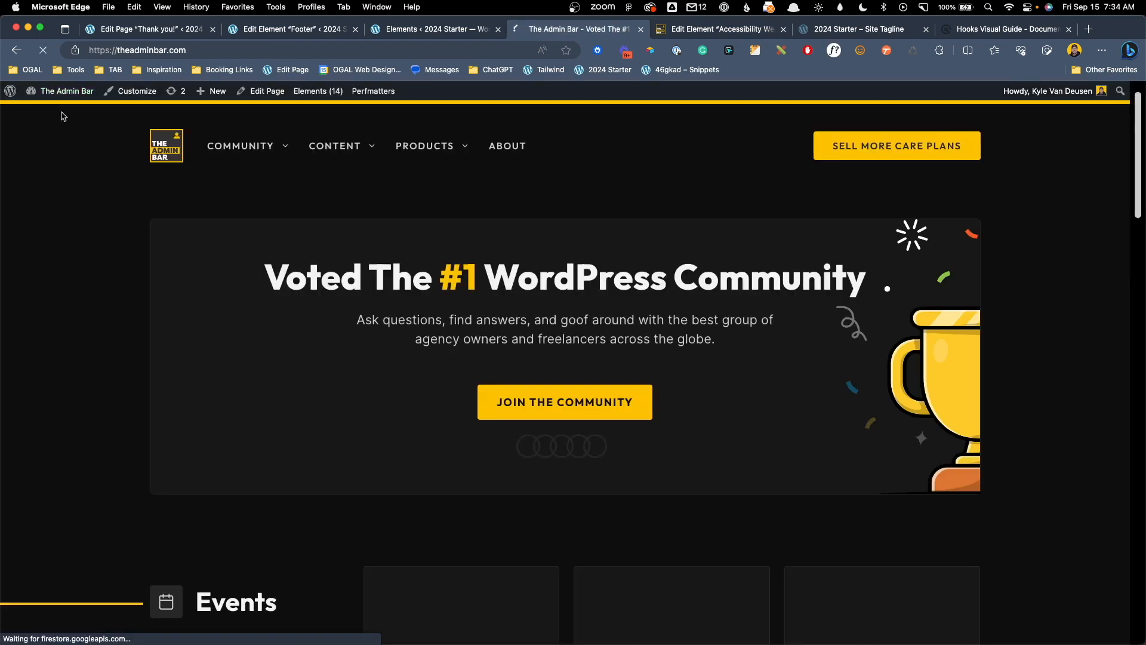
{"action": "mouse_move", "coordinate": [327, 146]}
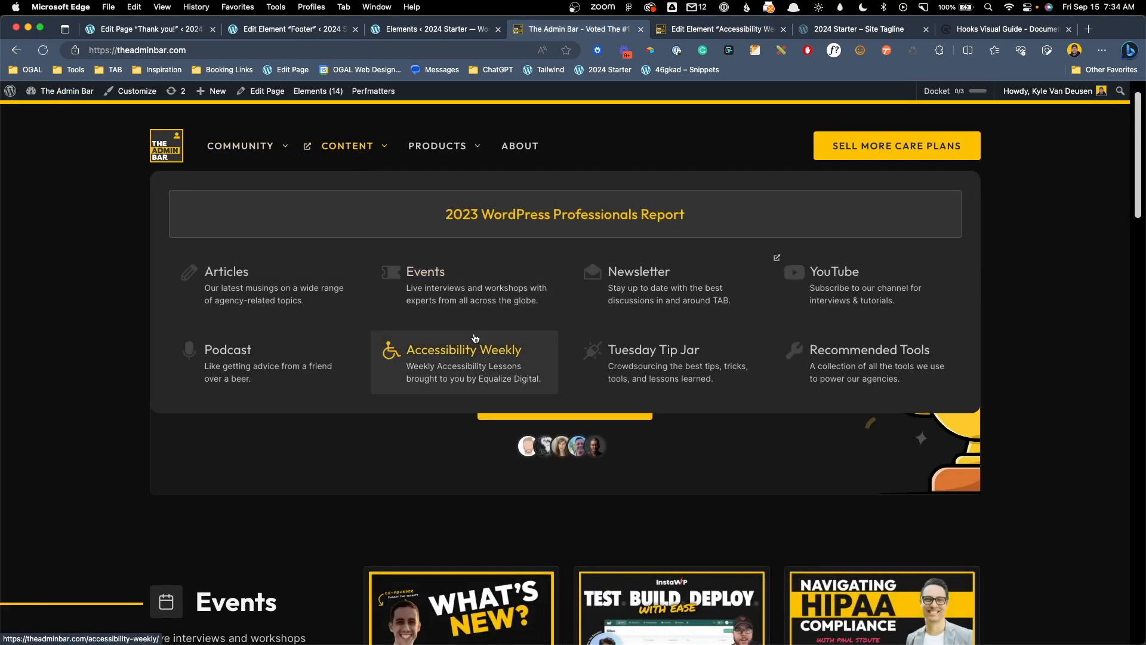
{"action": "left_click", "coordinate": [473, 336]}
{"action": "scroll", "coordinate": [323, 492], "scroll_direction": "down", "scroll_amount": 5}
{"action": "left_click", "coordinate": [323, 492]}
{"action": "left_click_drag", "start_coordinate": [1139, 116], "coordinate": [1139, 477]}
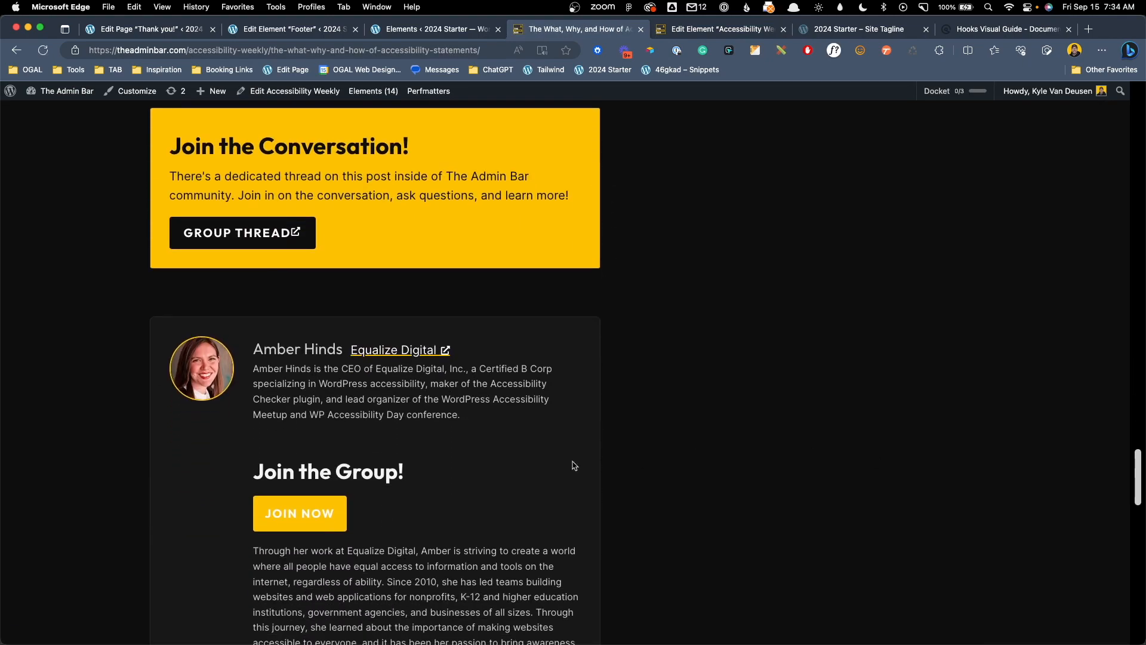